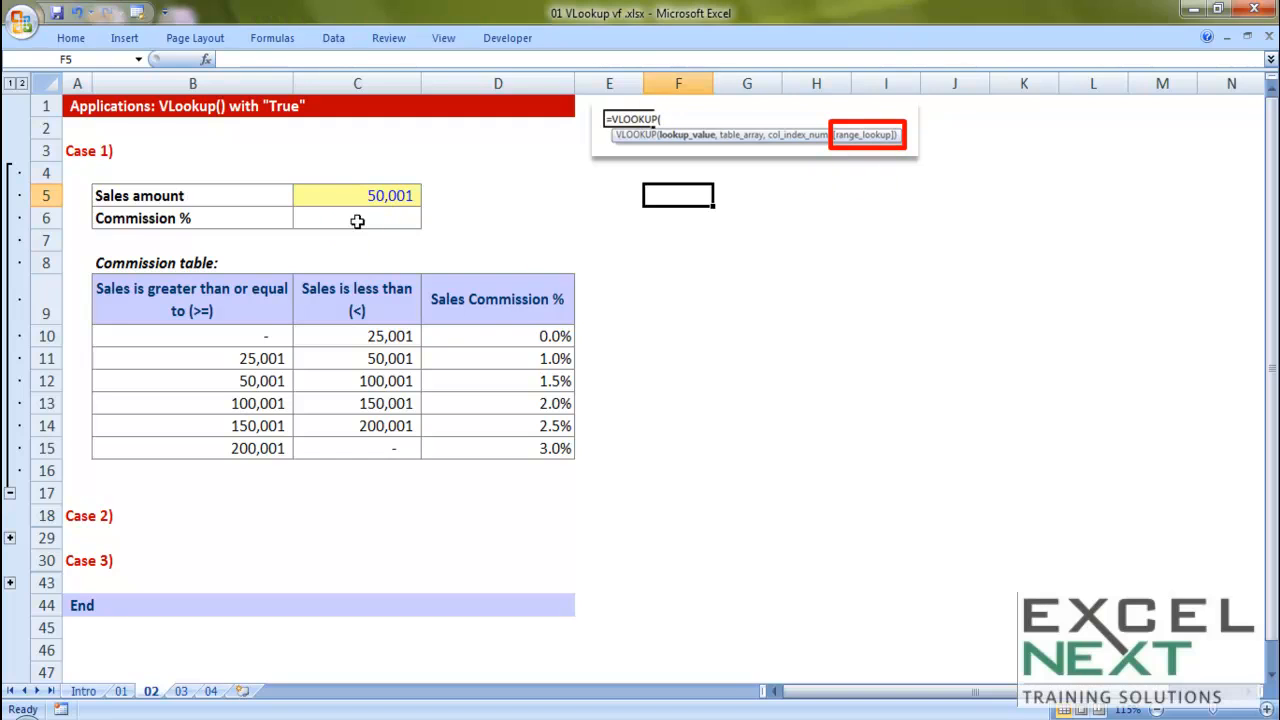
Examine the commission table row by row, comparing each sales range with its commission percentage
left_click(358, 224)
left_click_drag(224, 311, 492, 446)
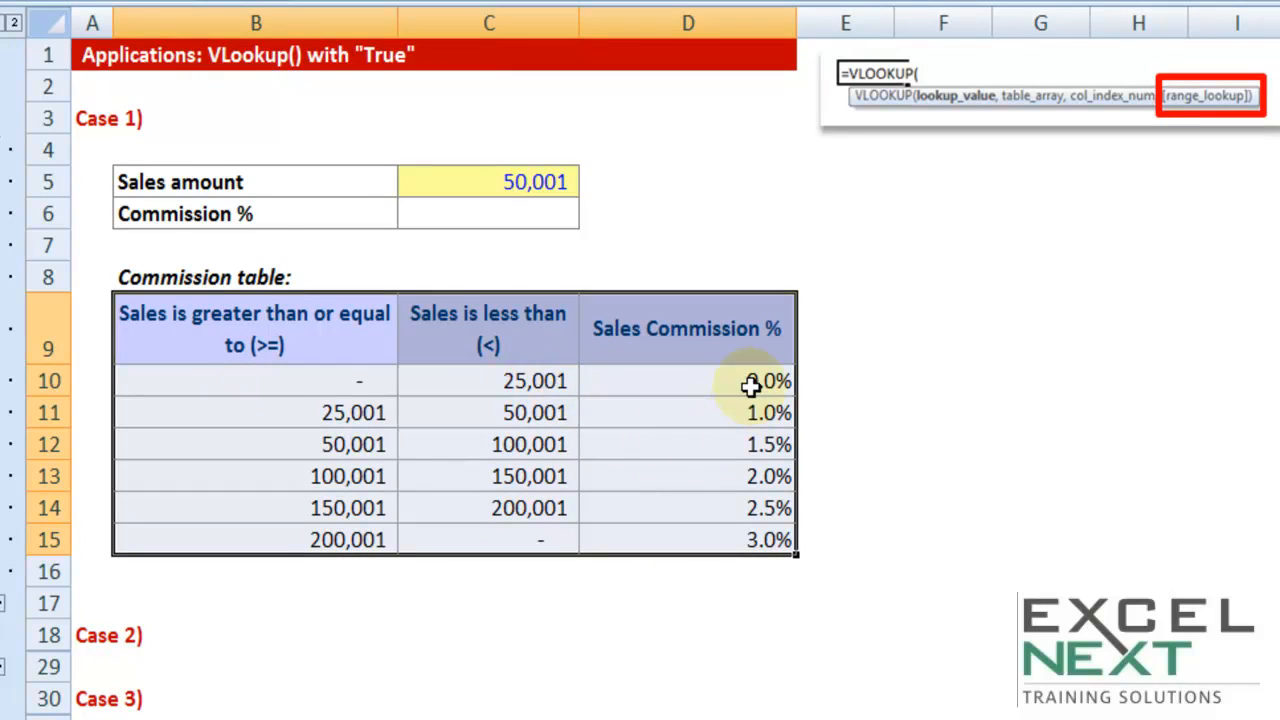
left_click(428, 390)
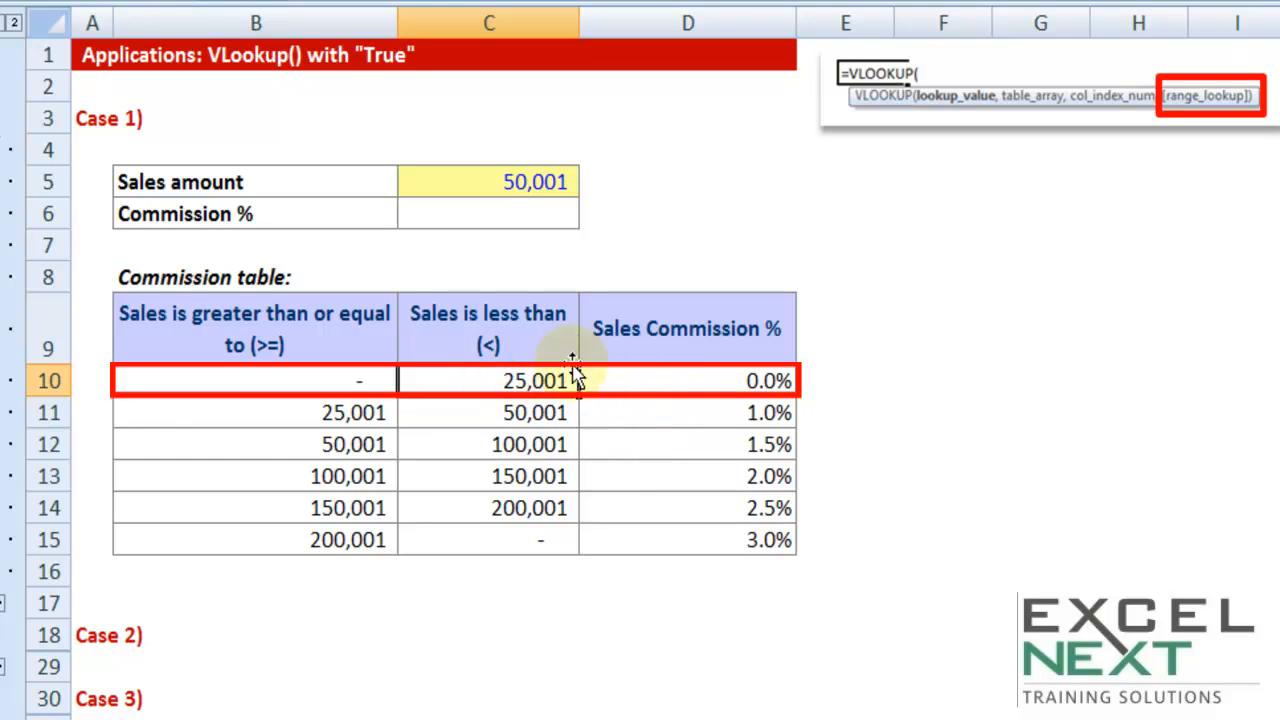
left_click(715, 381)
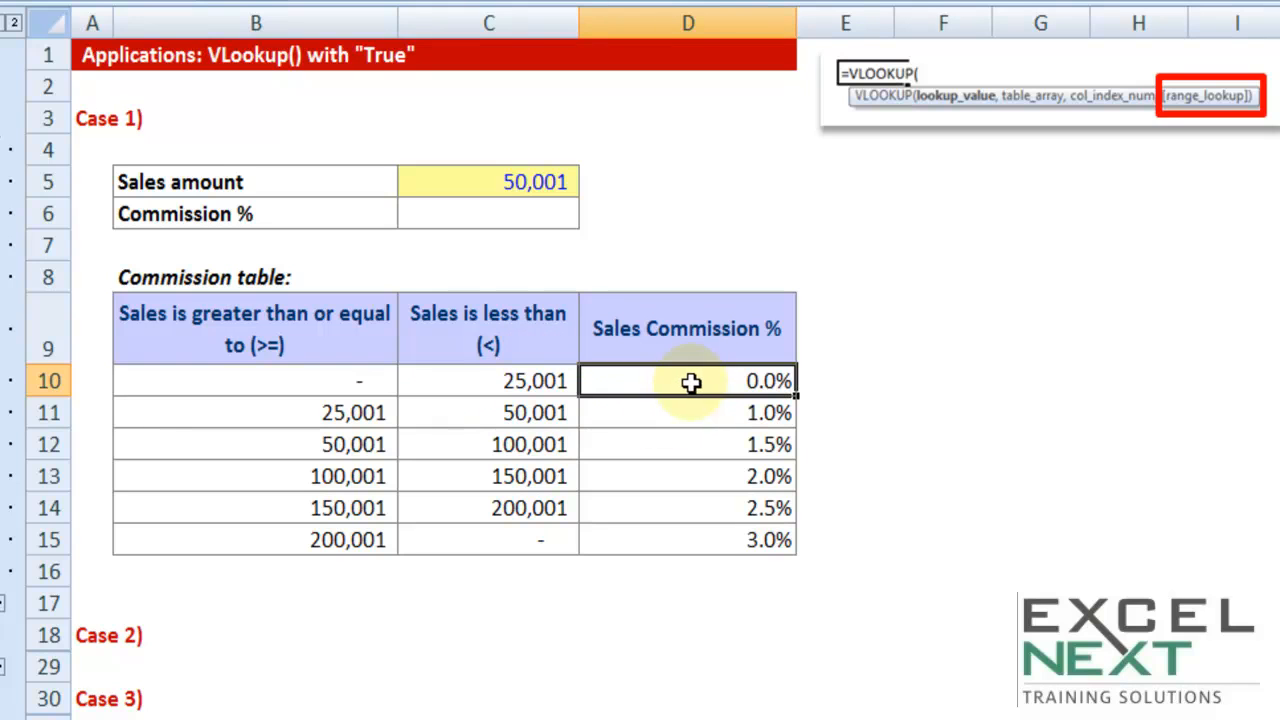
left_click(330, 410)
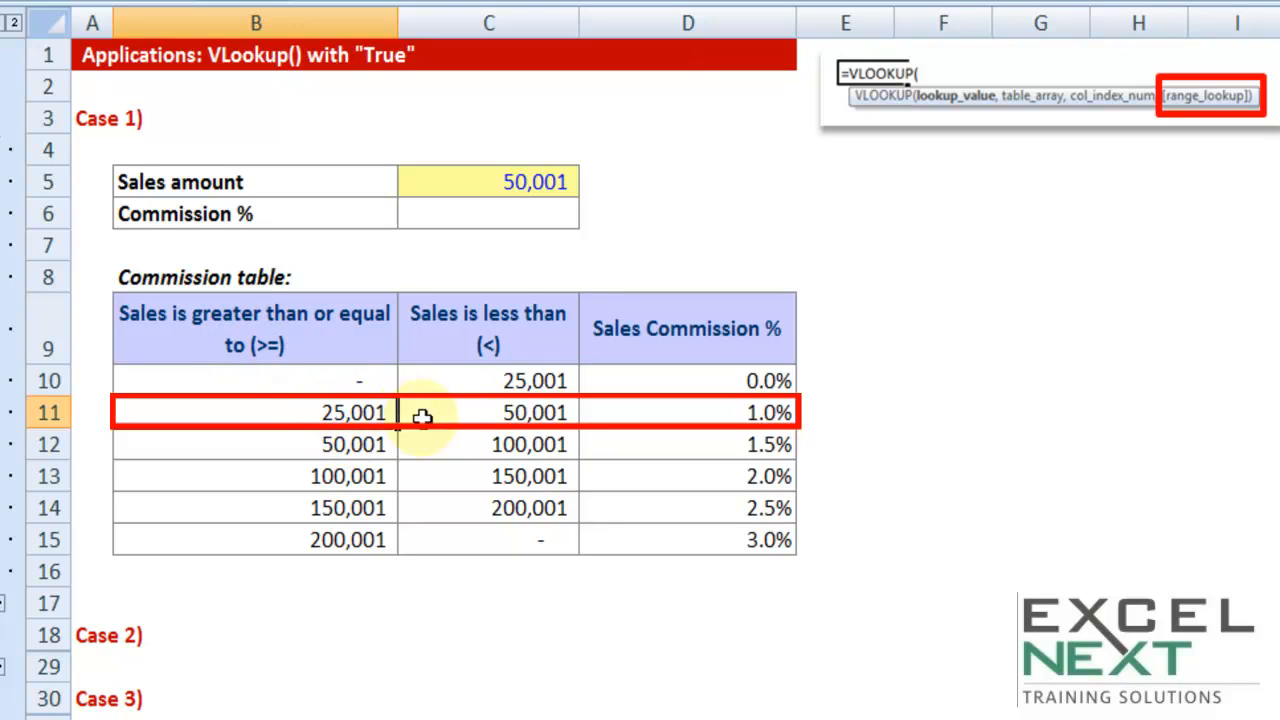
left_click(543, 418)
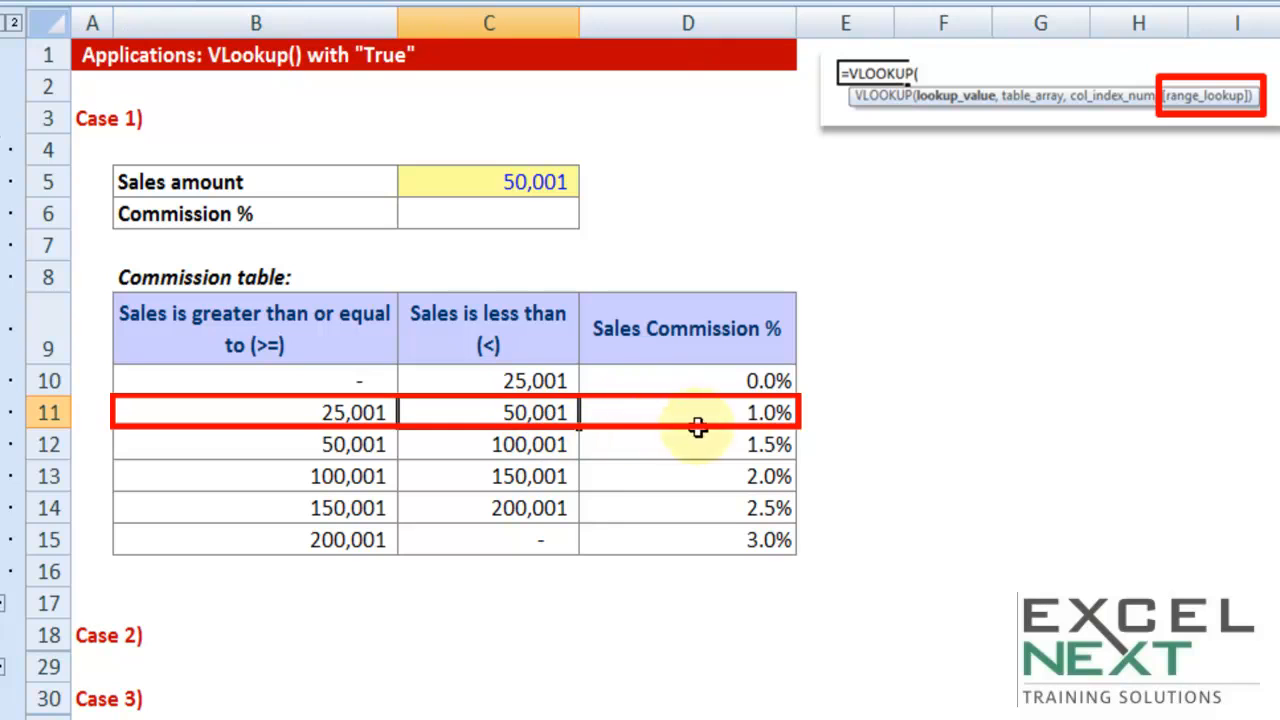
left_click(730, 412)
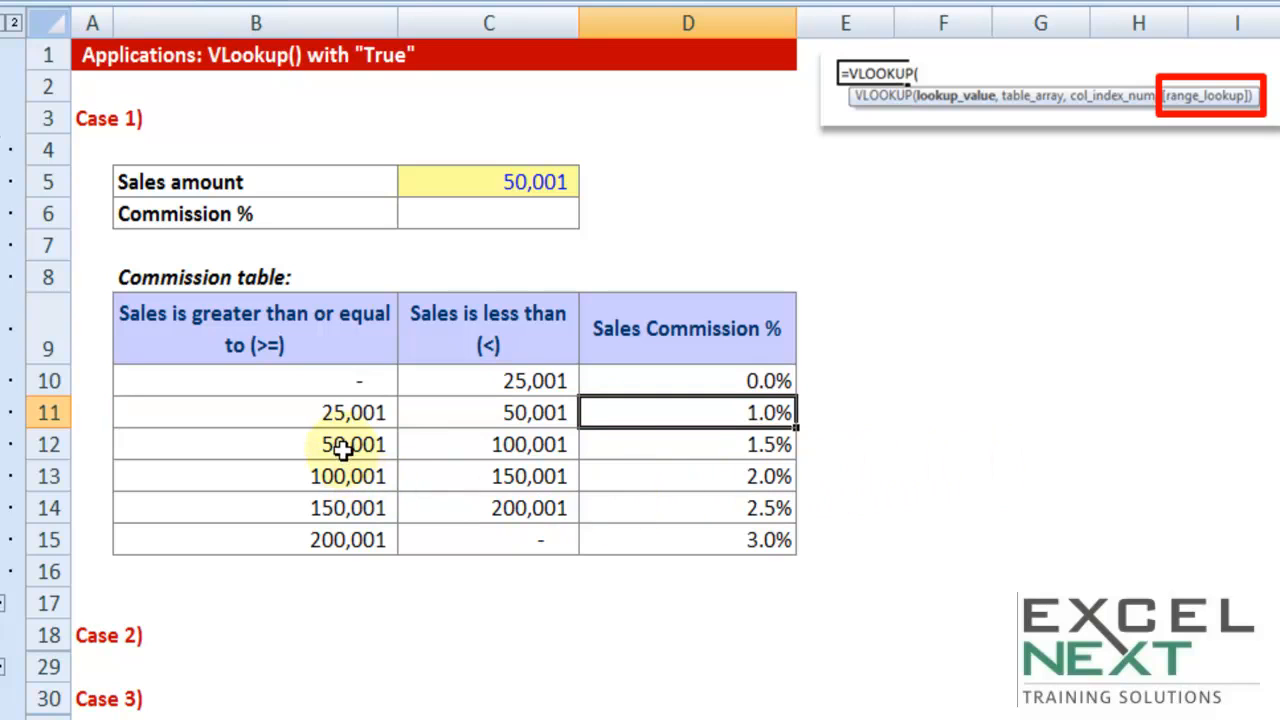
left_click_drag(343, 450, 457, 457)
left_click_drag(333, 480, 438, 479)
left_click_drag(345, 506, 514, 503)
left_click_drag(335, 539, 497, 539)
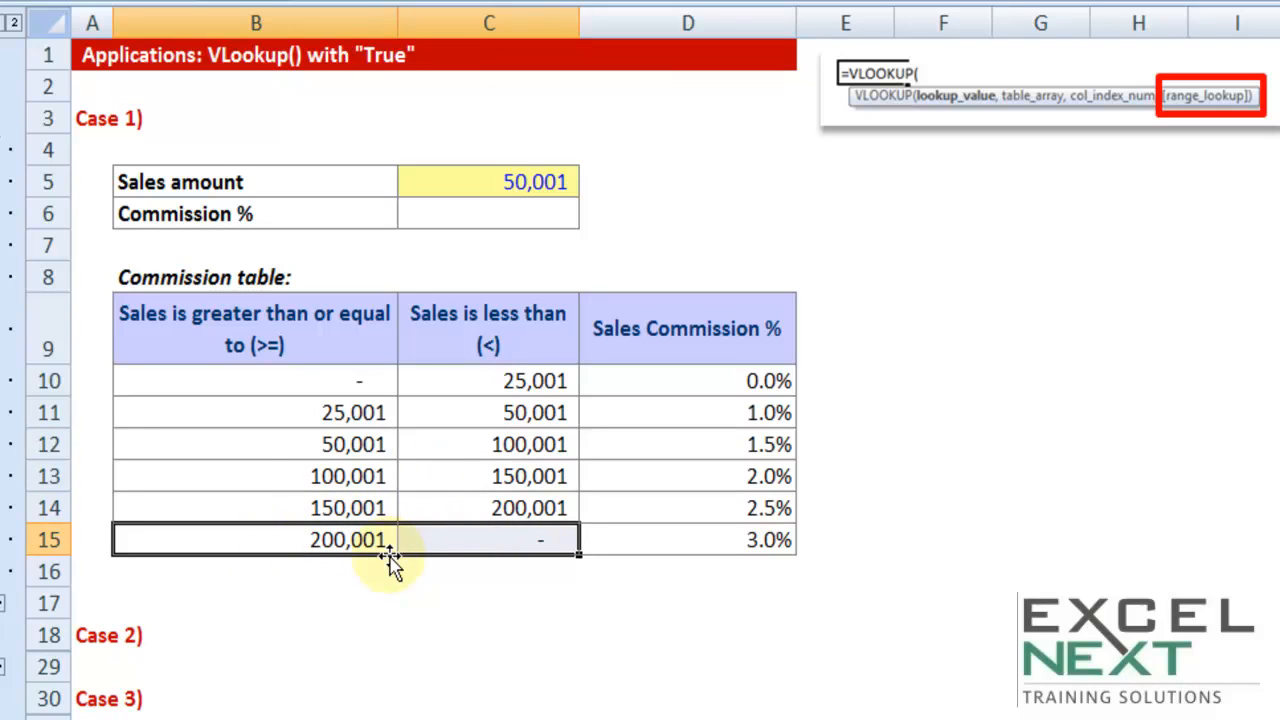
left_click(762, 548)
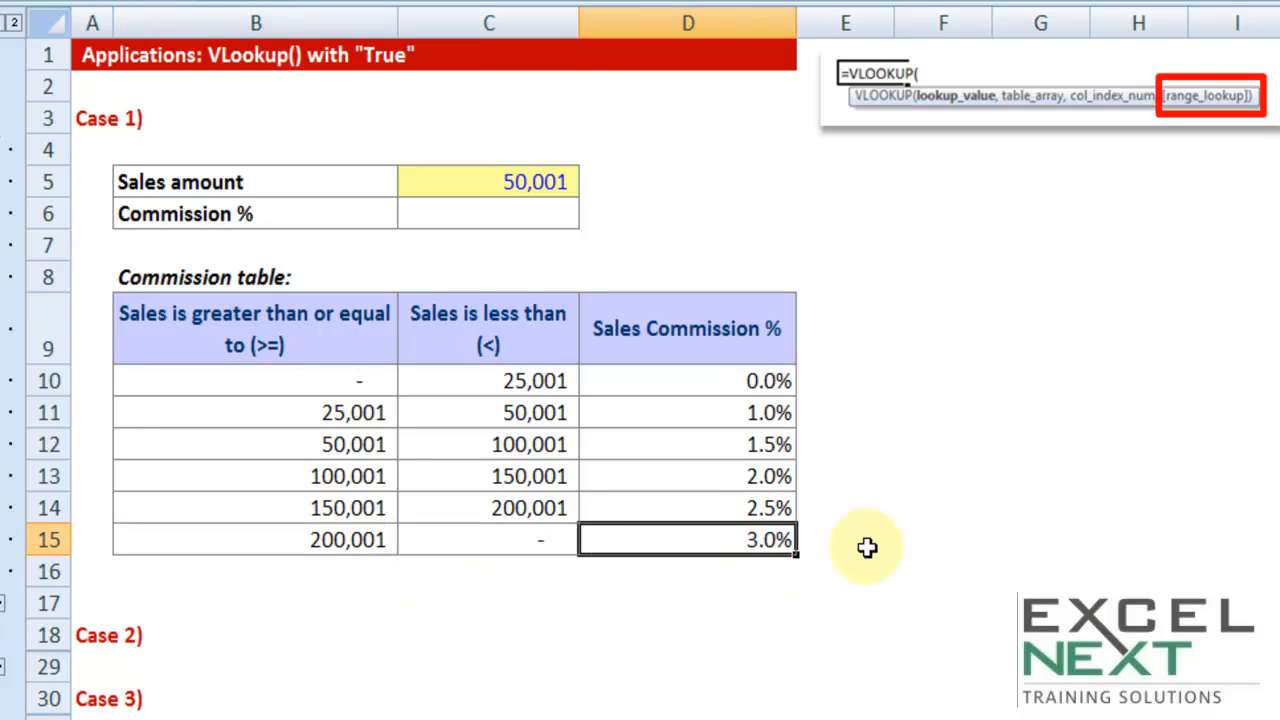
Review the sales amount, the empty commission cell and the commission table range that the lookup involves
left_click(481, 188)
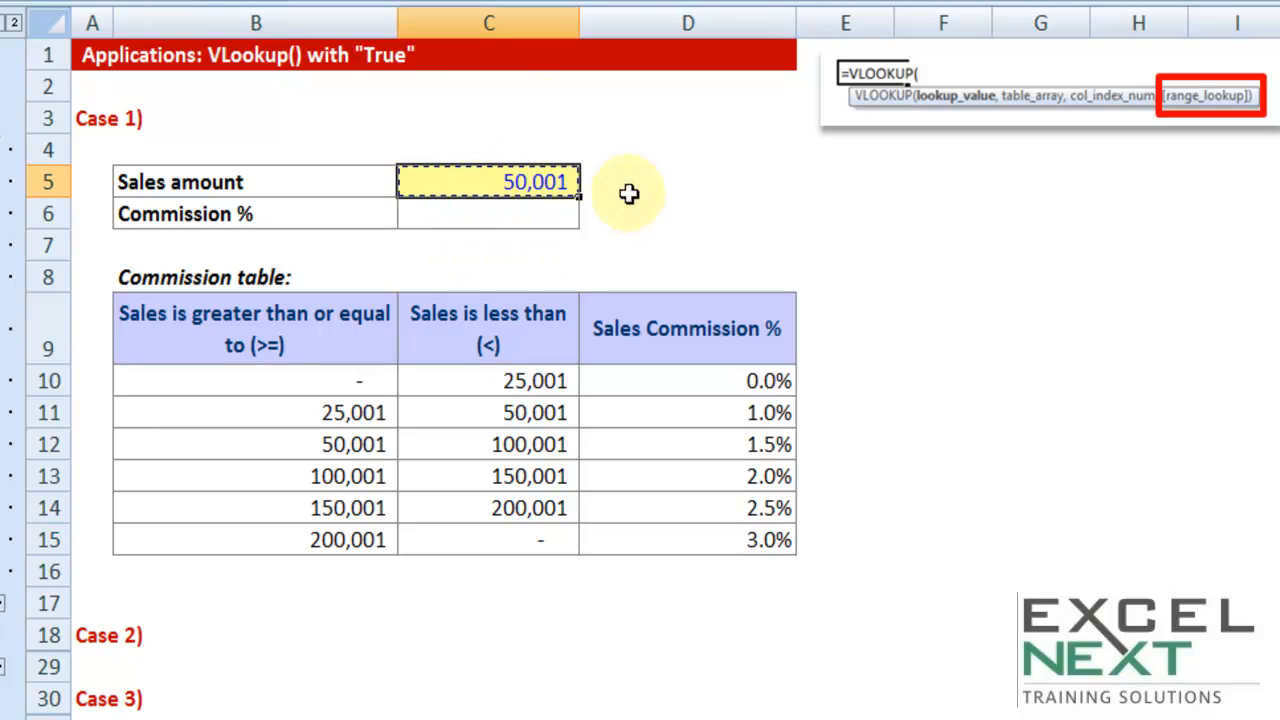
left_click(546, 217)
key("ctrl+c")
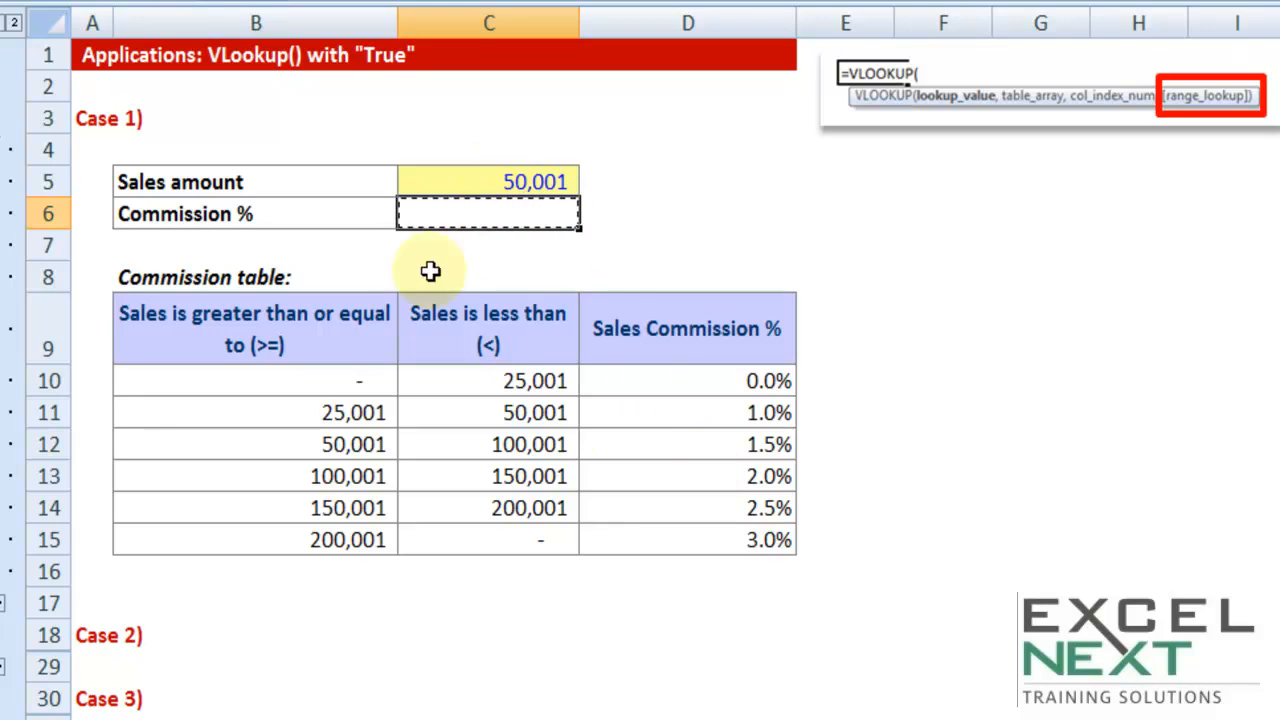
left_click(482, 183)
mouse_move(302, 340)
left_mouse_down()
mouse_move(614, 506)
mouse_move(609, 543)
left_mouse_up()
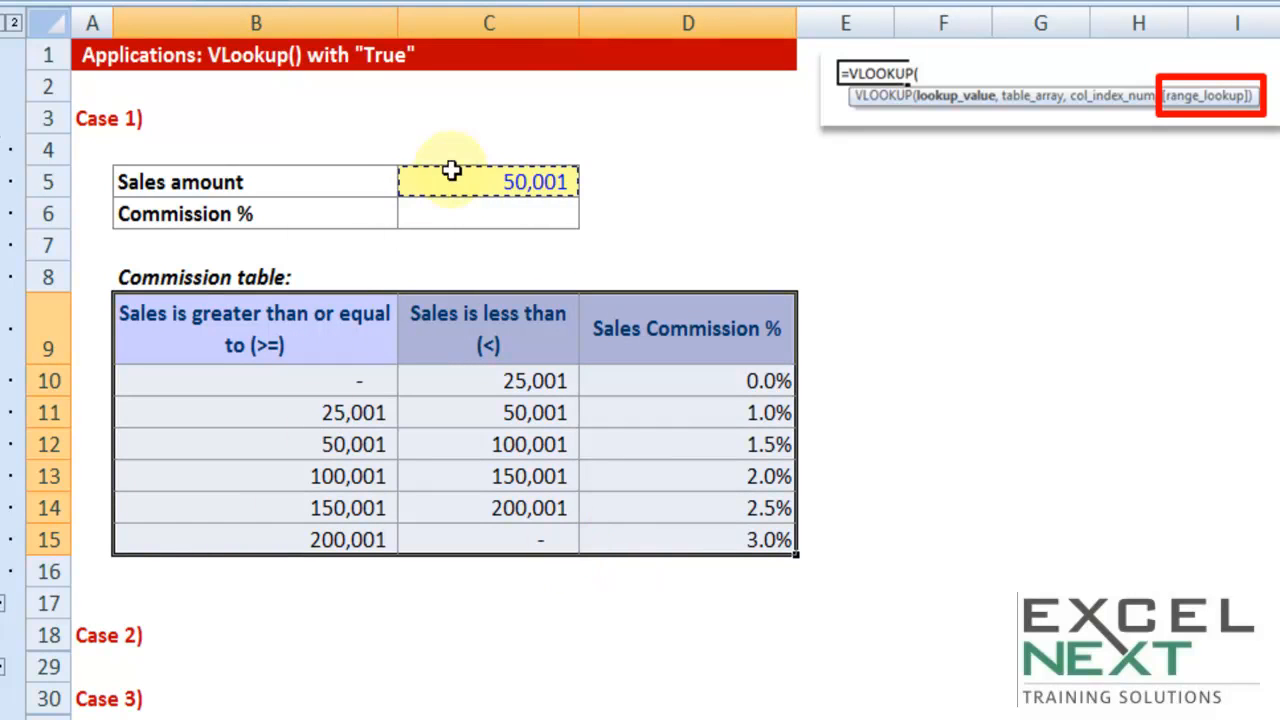
Start a VLOOKUP formula in Commission % cell C6 with the sales amount in C5 as the lookup value
left_click(470, 214)
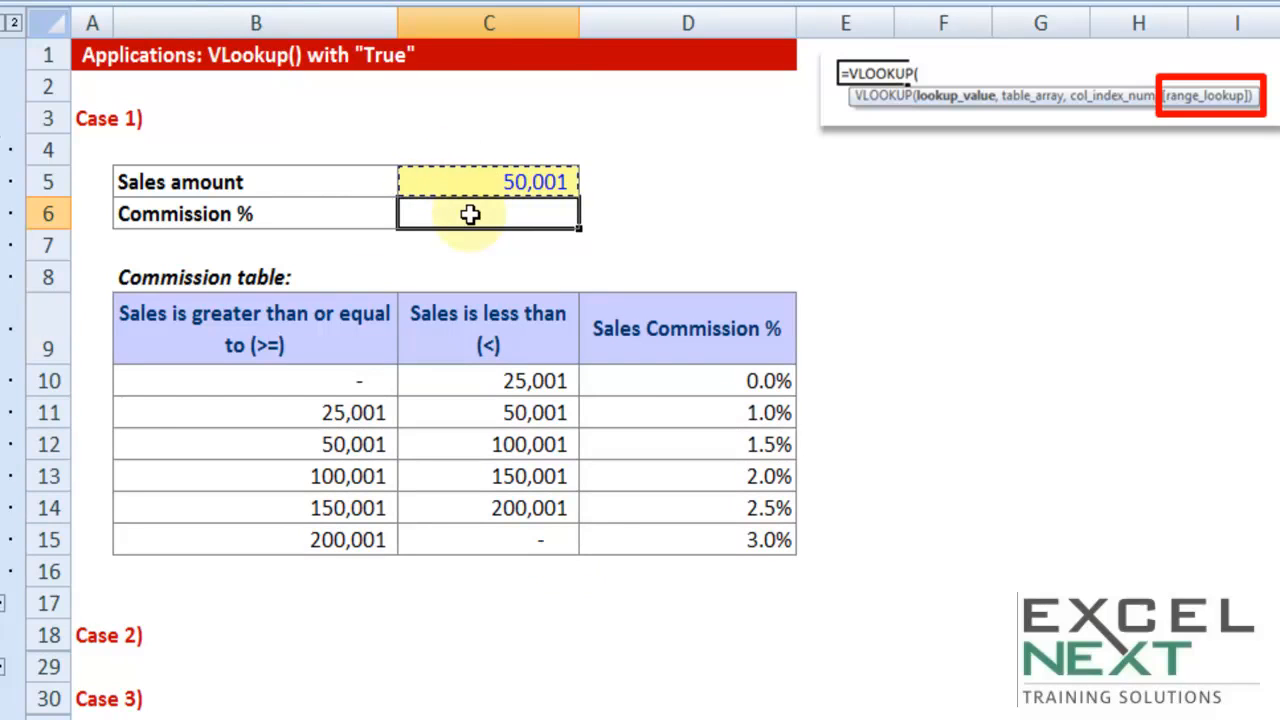
type("=")
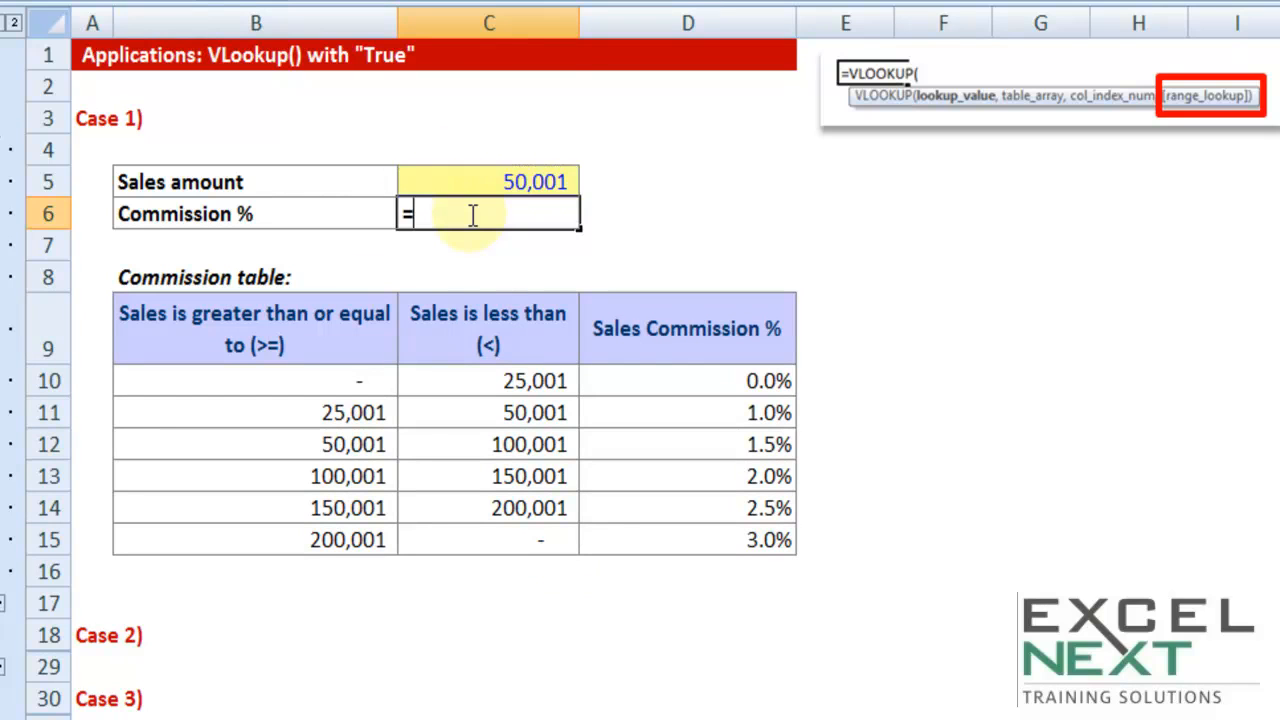
type("vl")
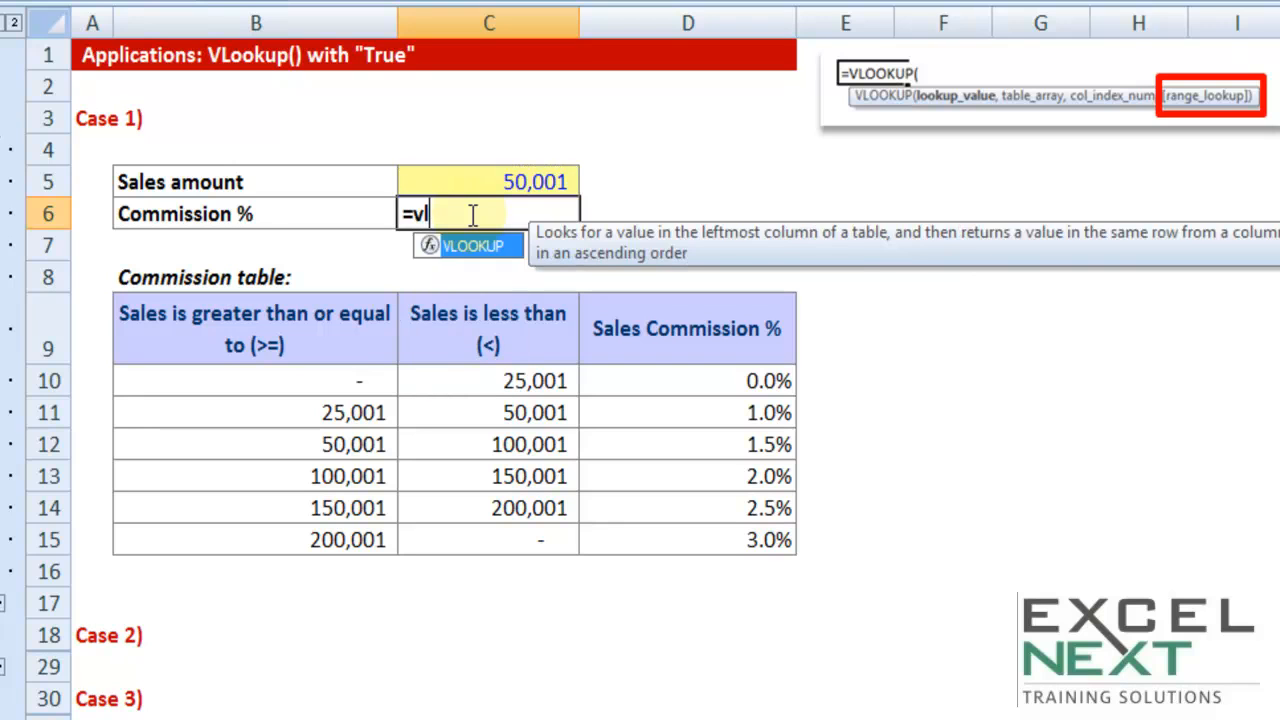
key("Tab")
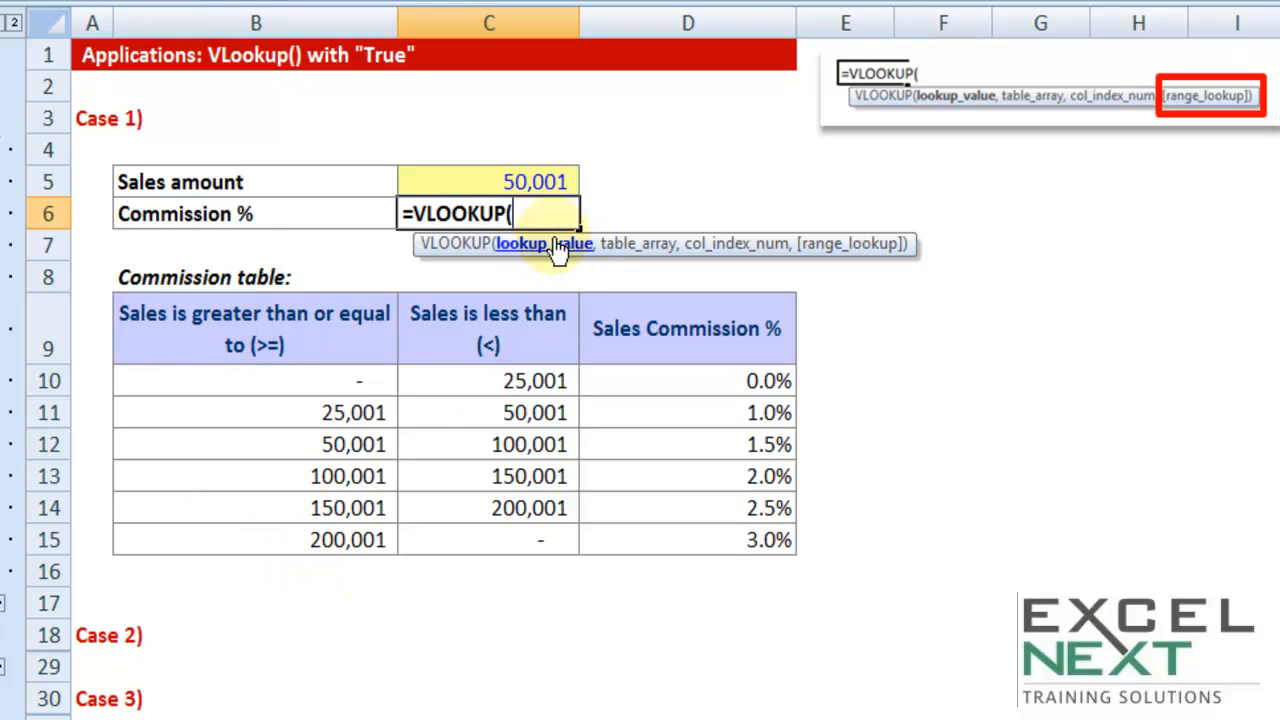
left_click(518, 183)
type(",")
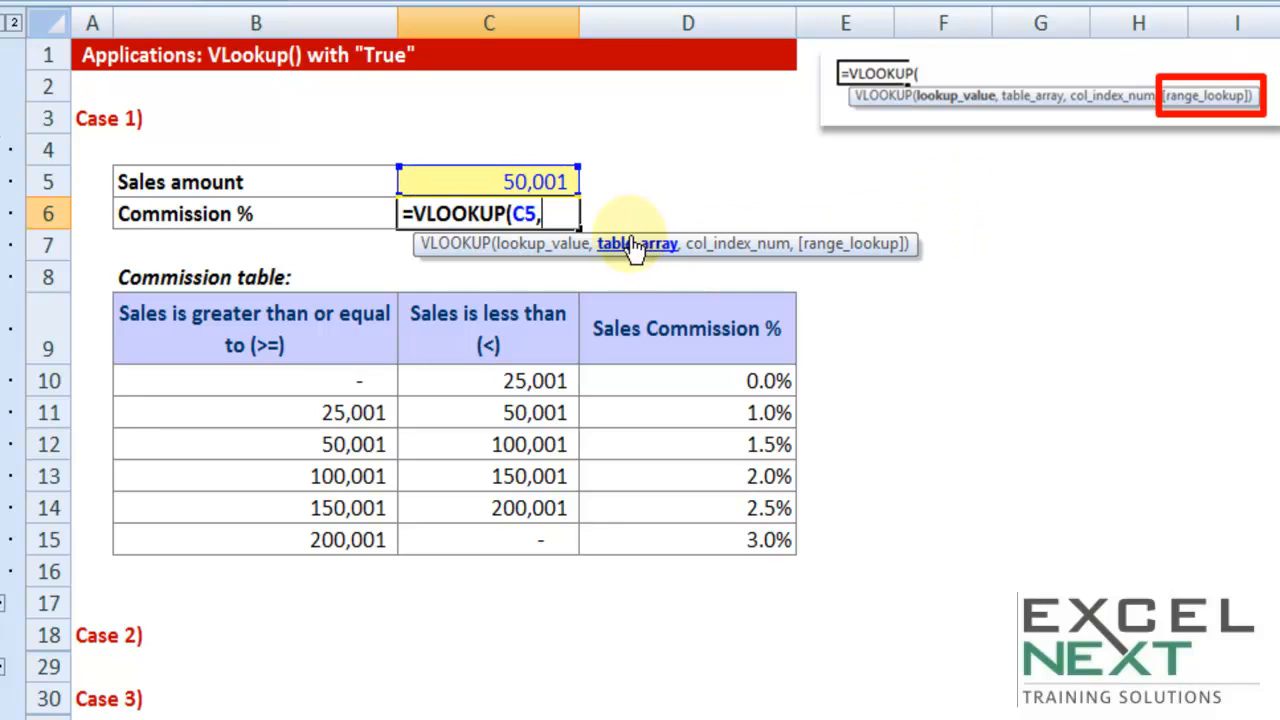
Add the commission table as the absolute table array $B$9:$D$15 and set the column index to 3
left_click_drag(245, 352, 443, 343)
left_click_drag(680, 343, 286, 549)
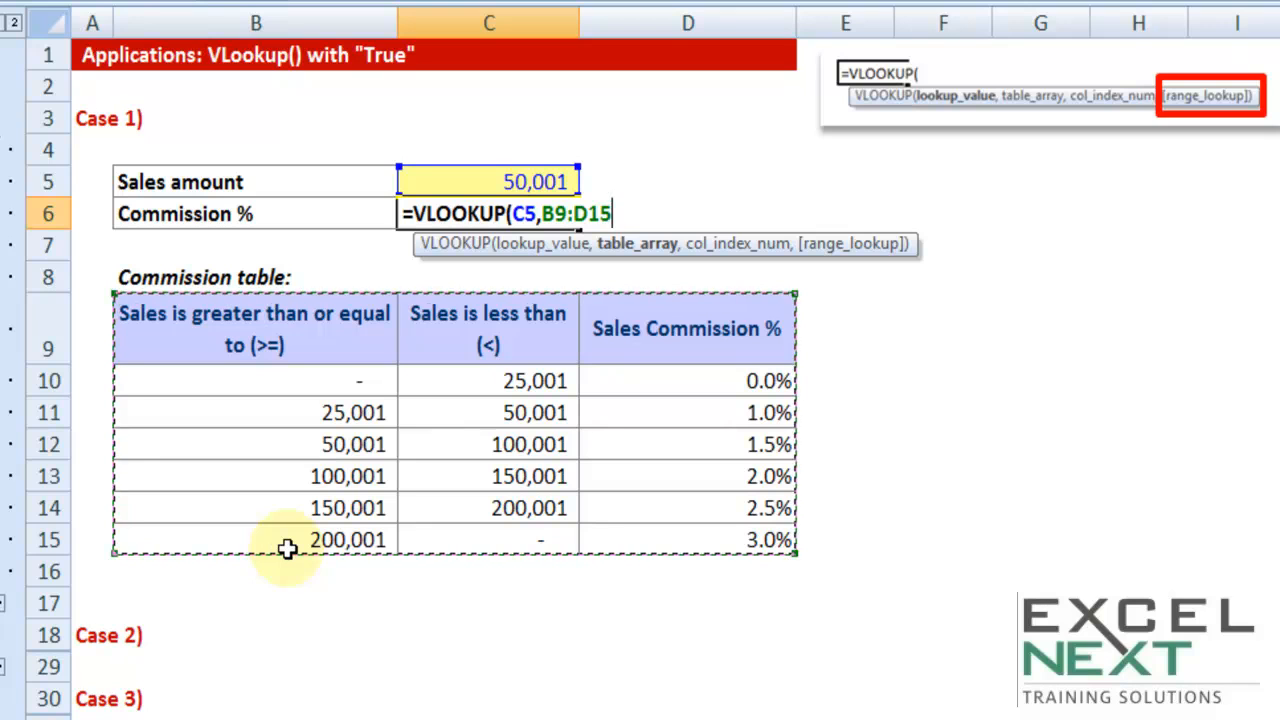
key("F4")
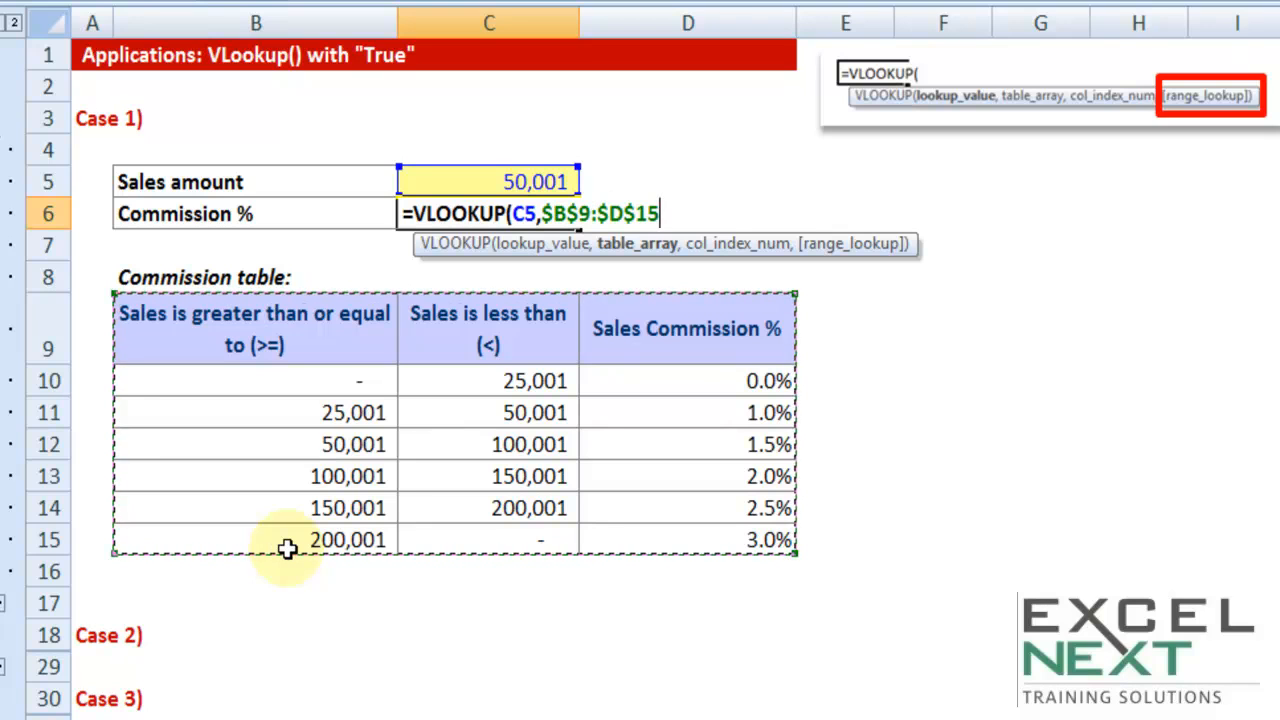
type(",3")
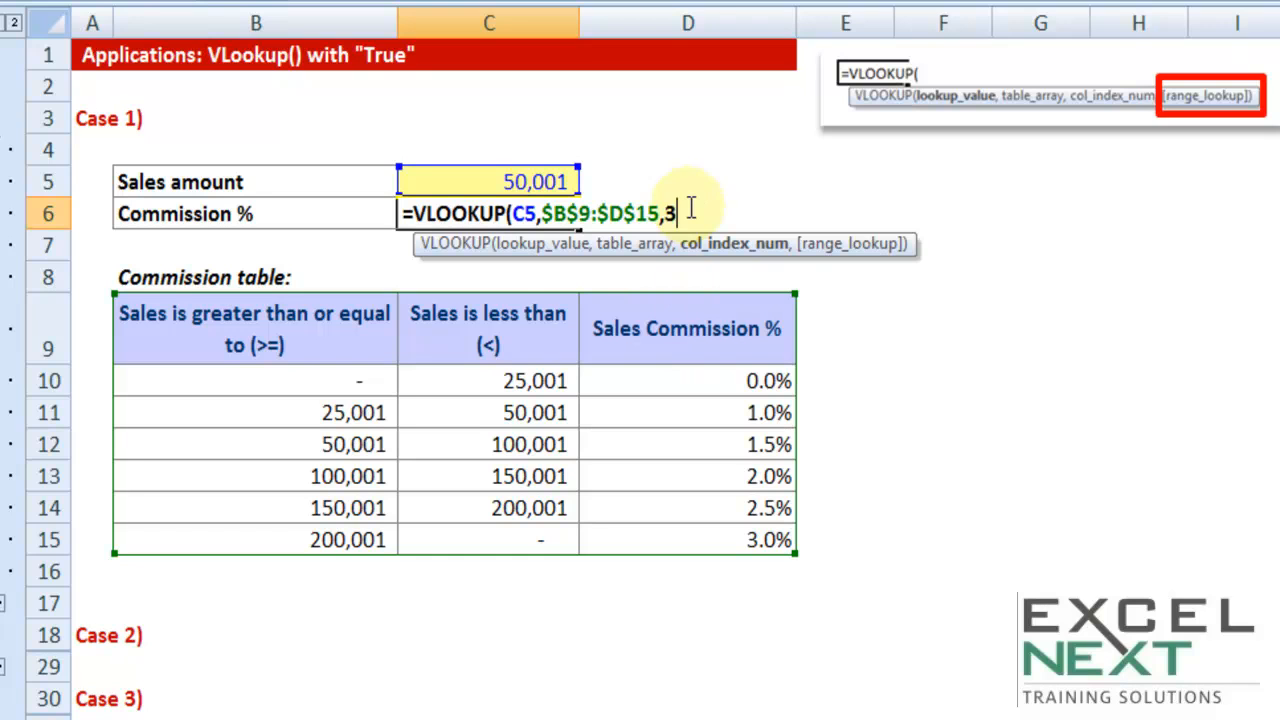
Complete the VLOOKUP formula with FALSE (exact match) as the range lookup argument
type(",")
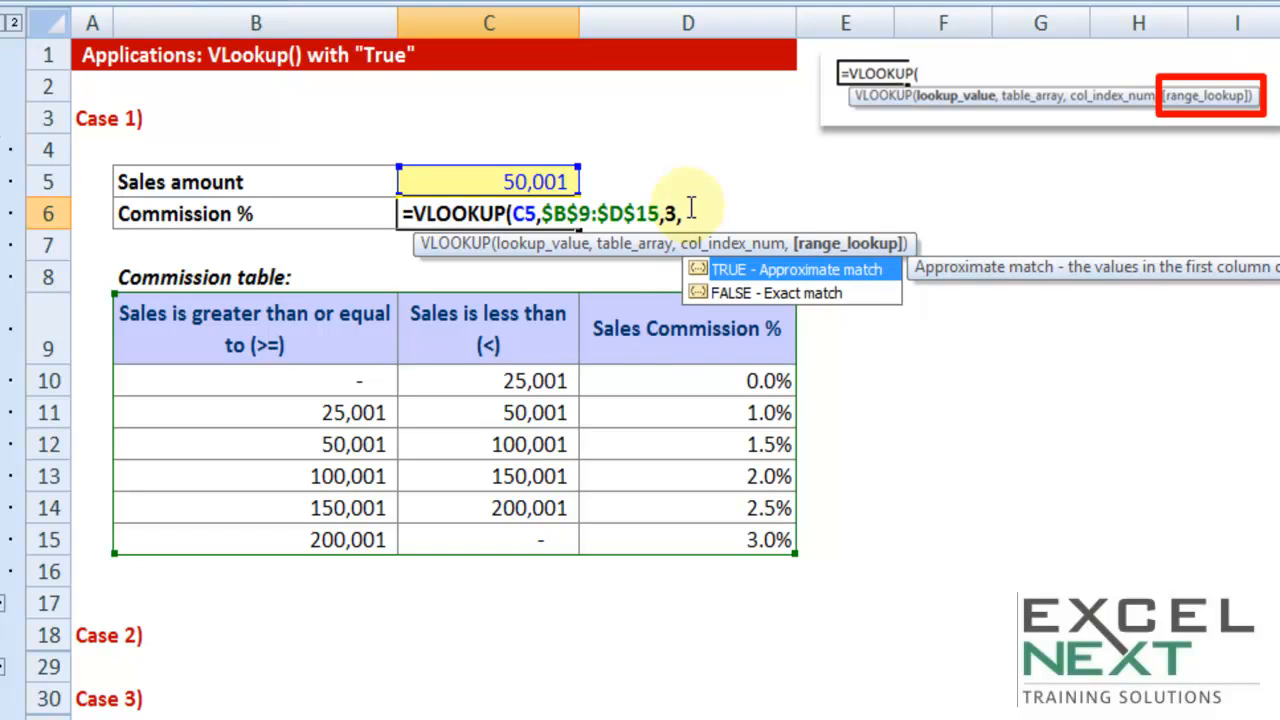
left_click(748, 294)
double_click(748, 294)
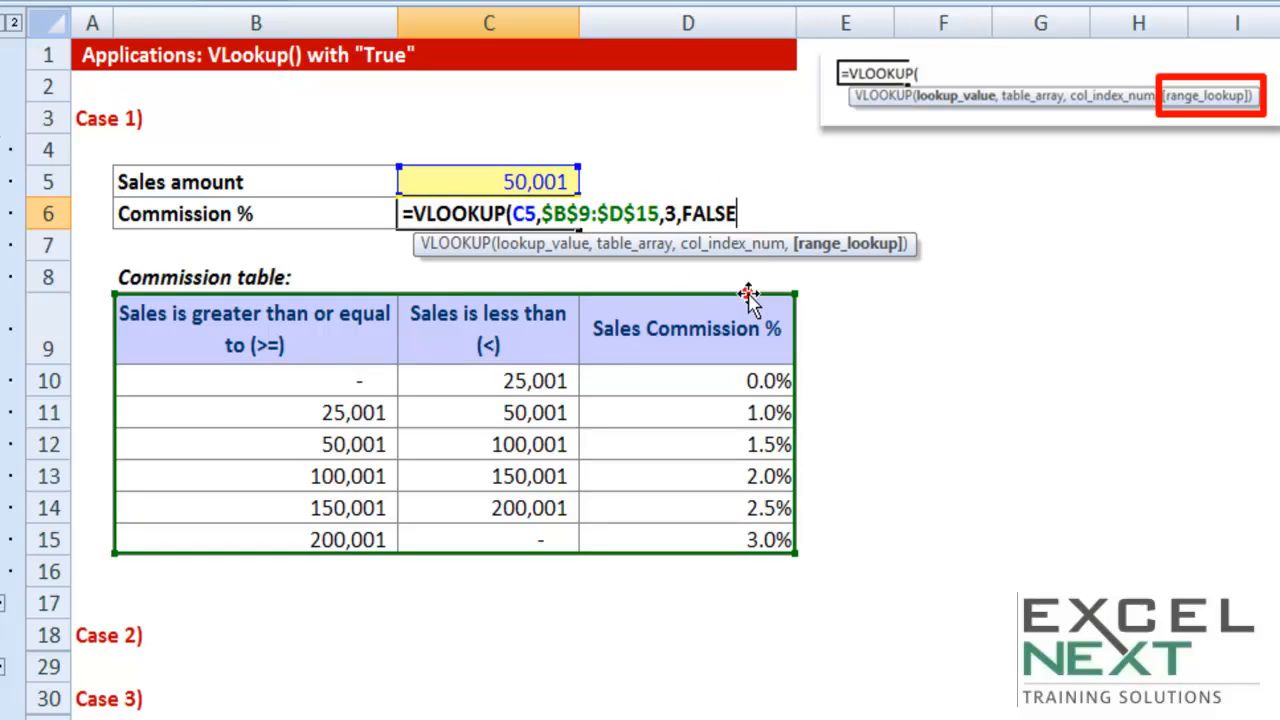
type(")")
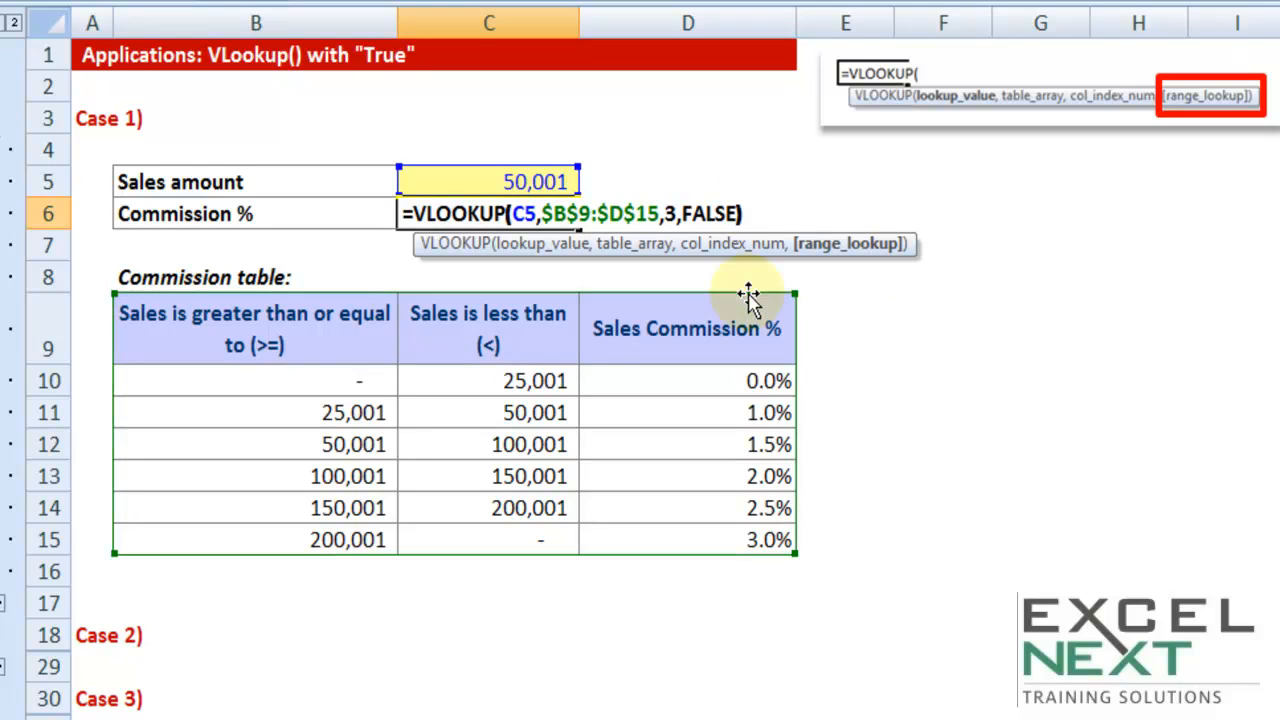
key("Return")
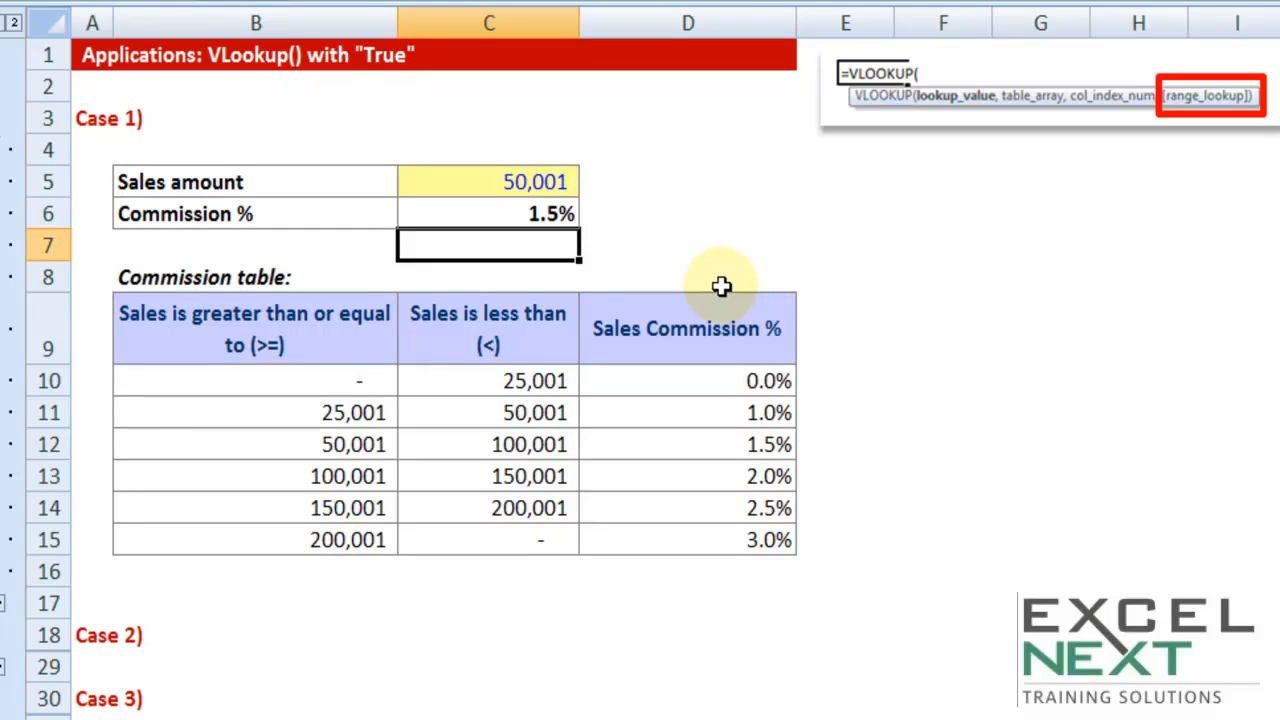
Trace the sales amount through the table's first column to the matching 50,001 row and its commission
left_click(540, 176)
key("ctrl+c")
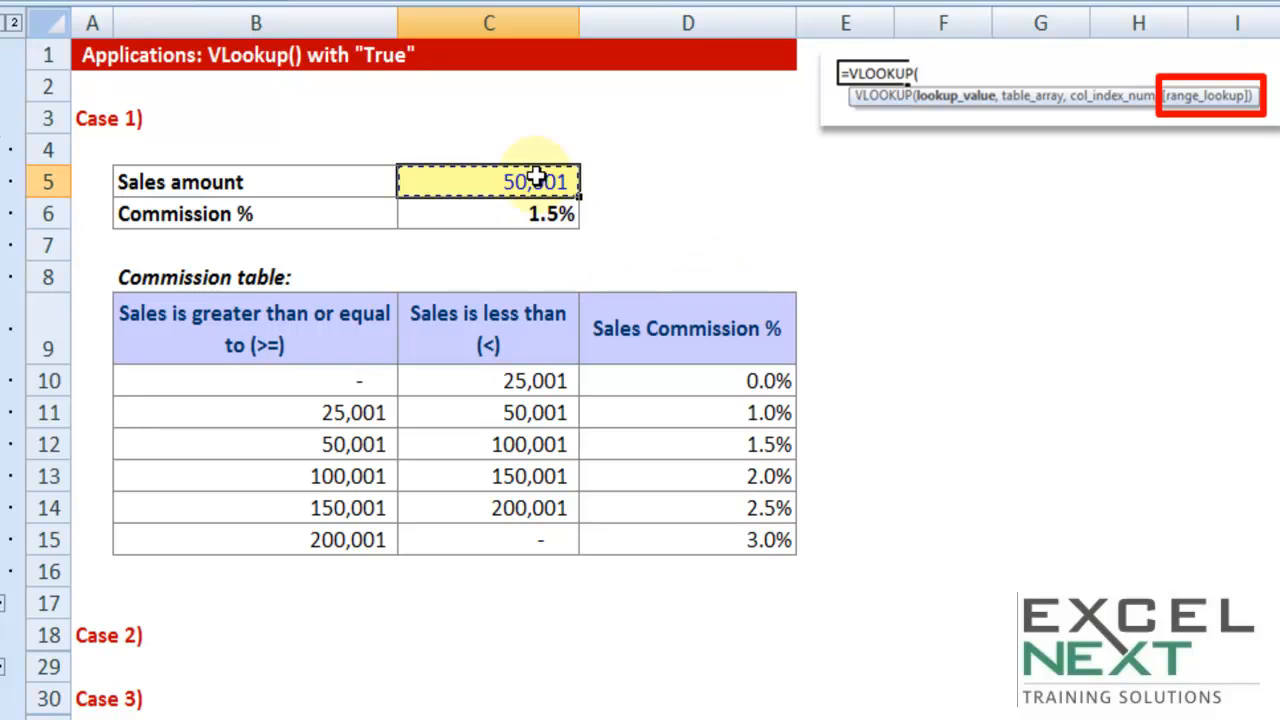
left_click_drag(344, 330, 350, 540)
key("ctrl+c")
left_click(322, 444)
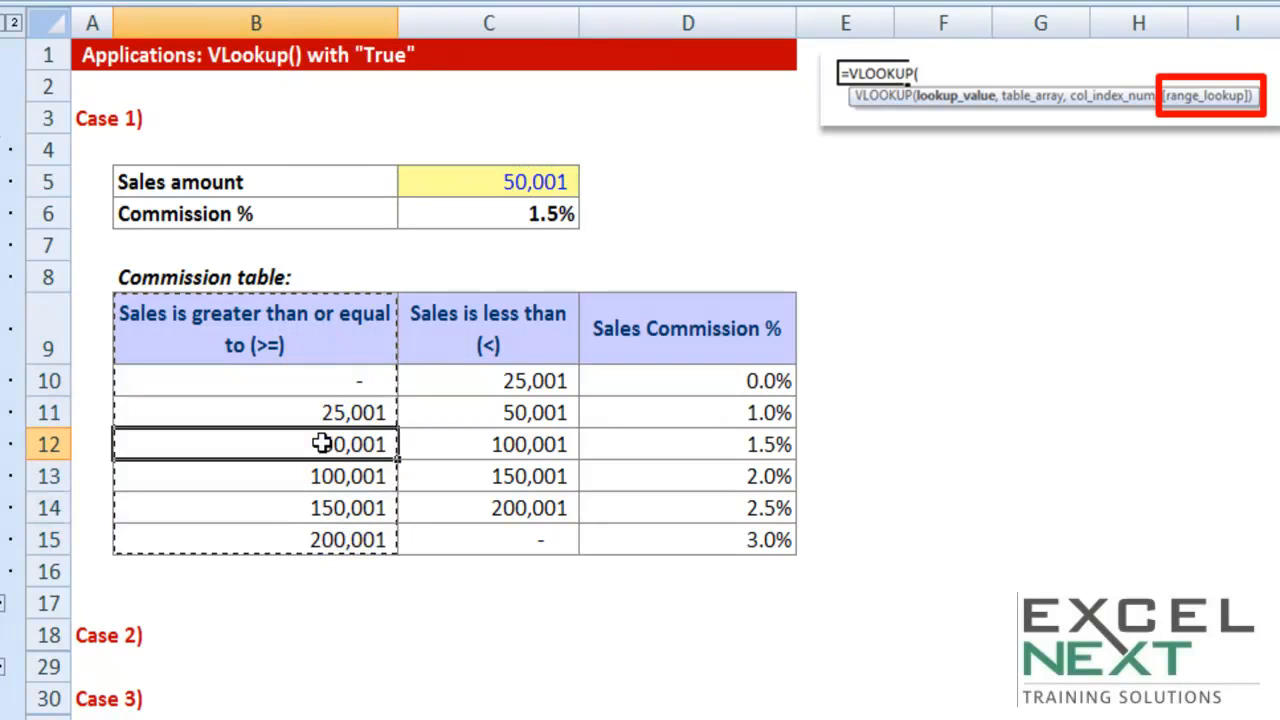
key("ctrl+c")
left_click_drag(325, 444, 695, 462)
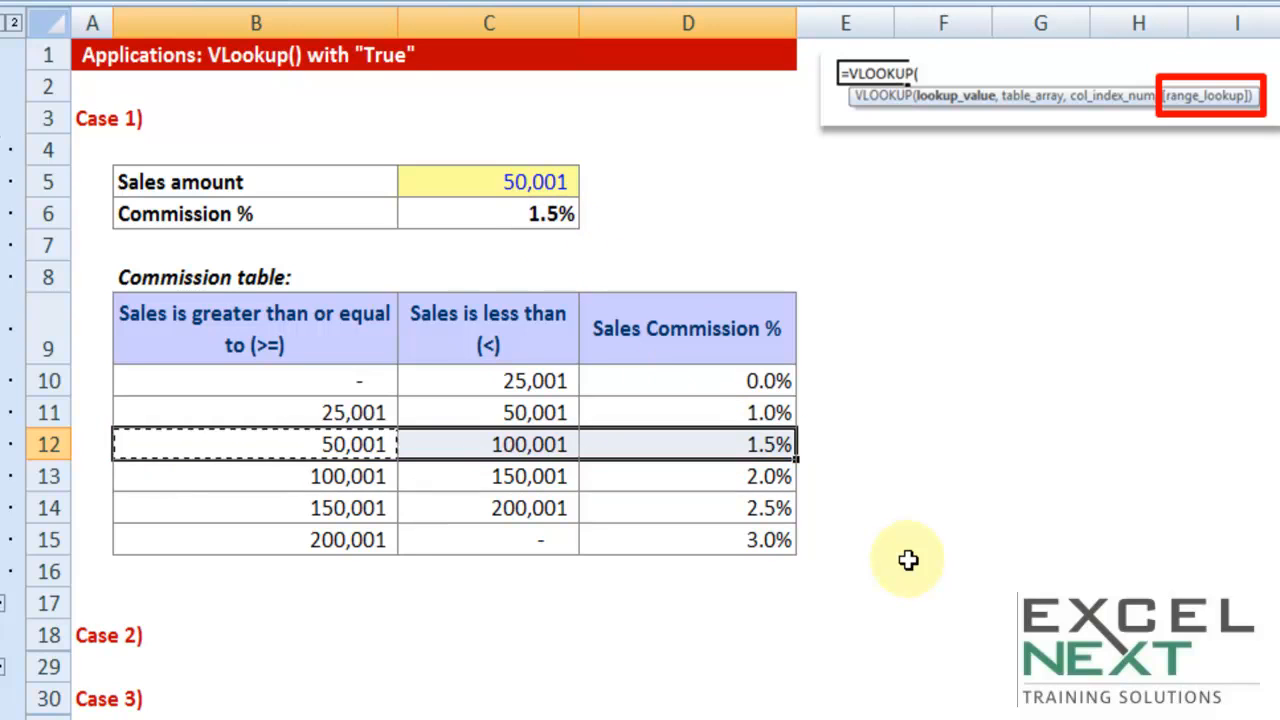
Set the sales amount in C5 to 55,000
double_click(533, 180)
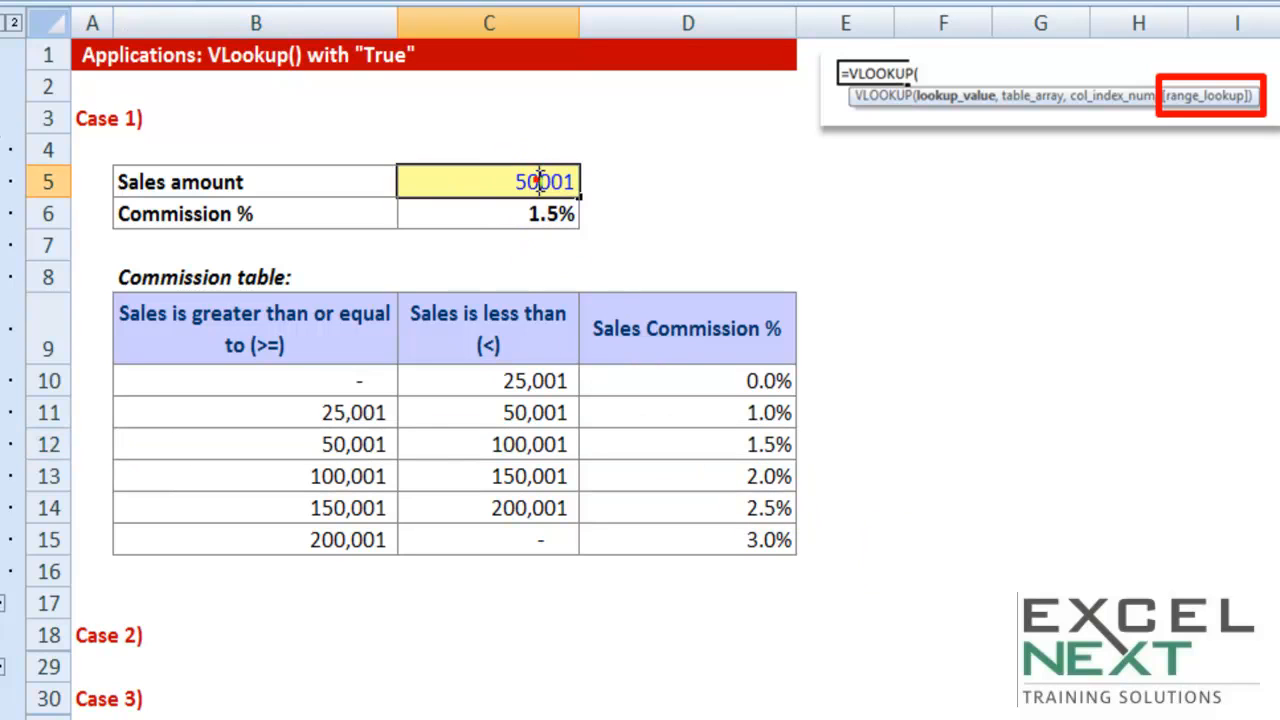
left_click_drag(531, 185, 674, 206)
type("5")
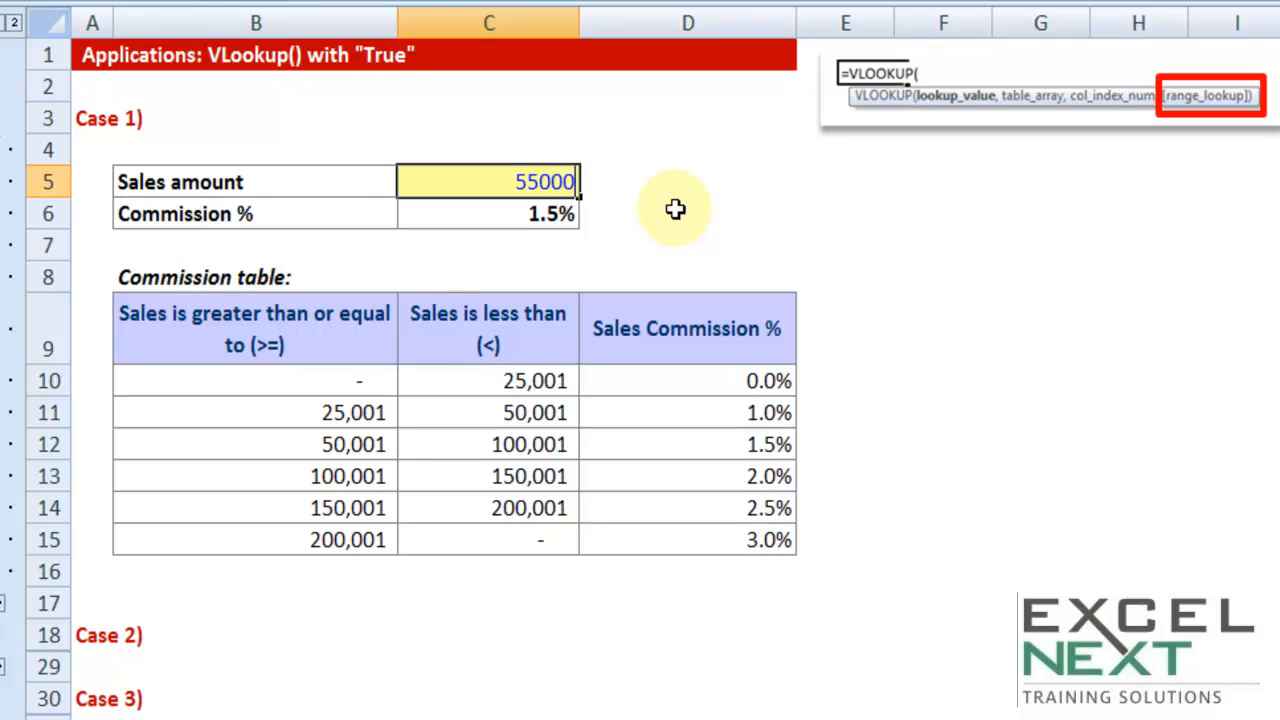
key("Return")
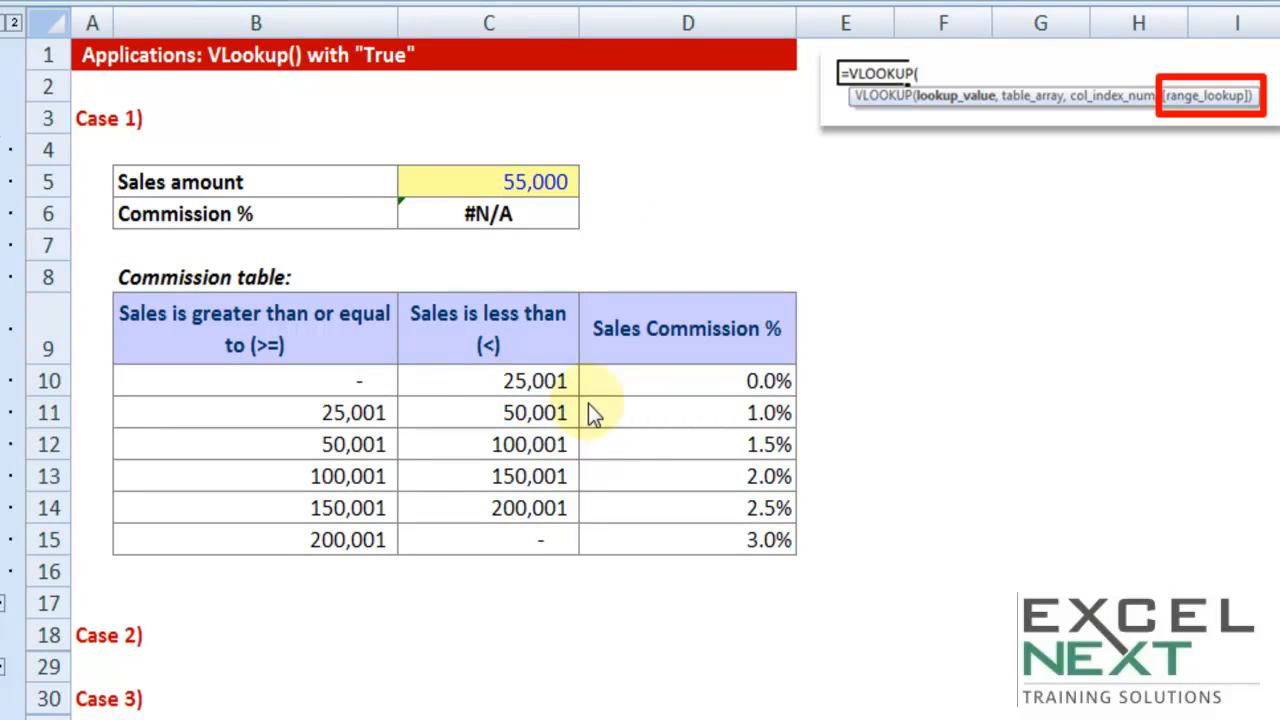
Inspect the FALSE range lookup argument of the VLOOKUP formula in the Commission % cell
double_click(526, 216)
left_click(692, 212)
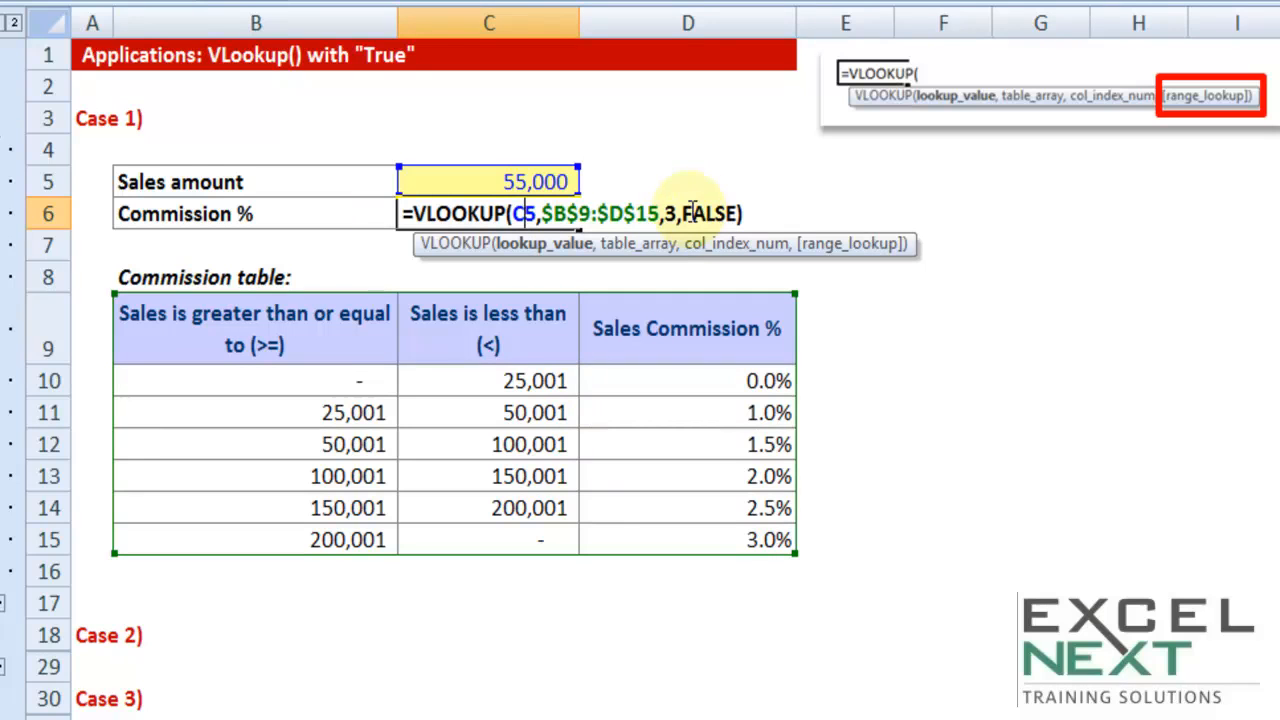
mouse_move(685, 216)
left_mouse_down()
mouse_move(740, 216)
mouse_move(686, 212)
left_mouse_up()
left_click(738, 216)
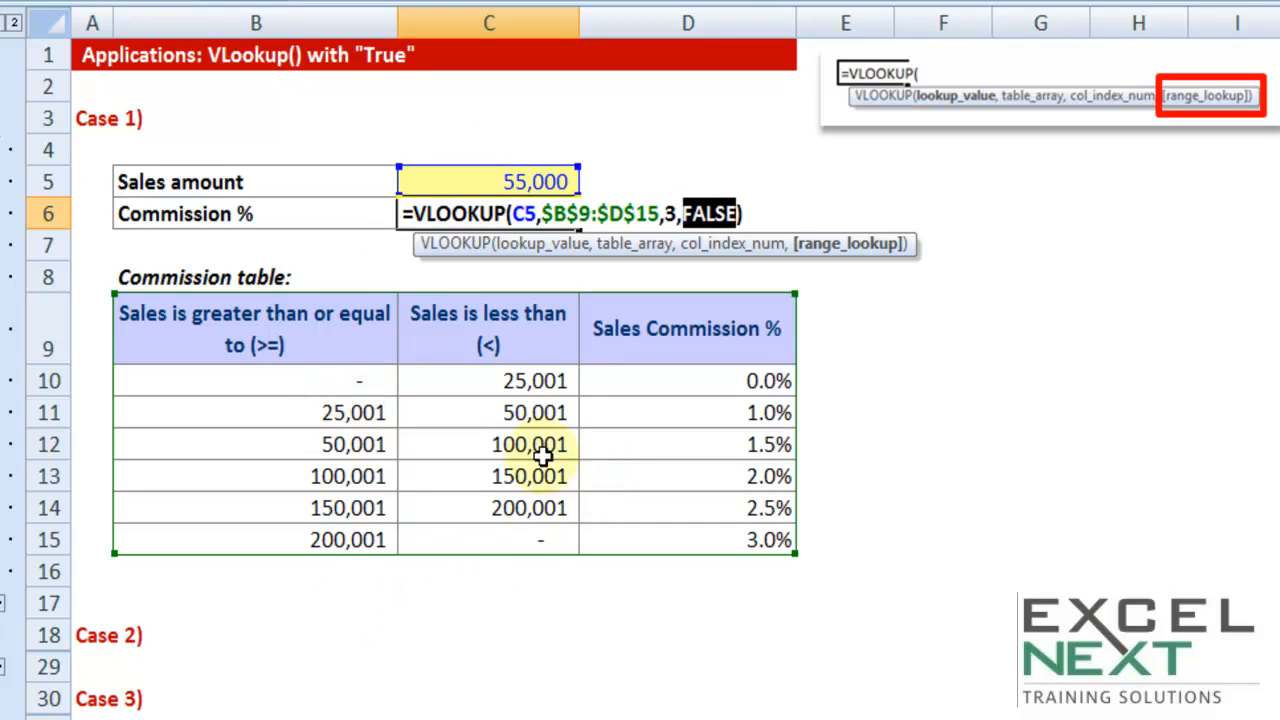
key("ctrl+Return")
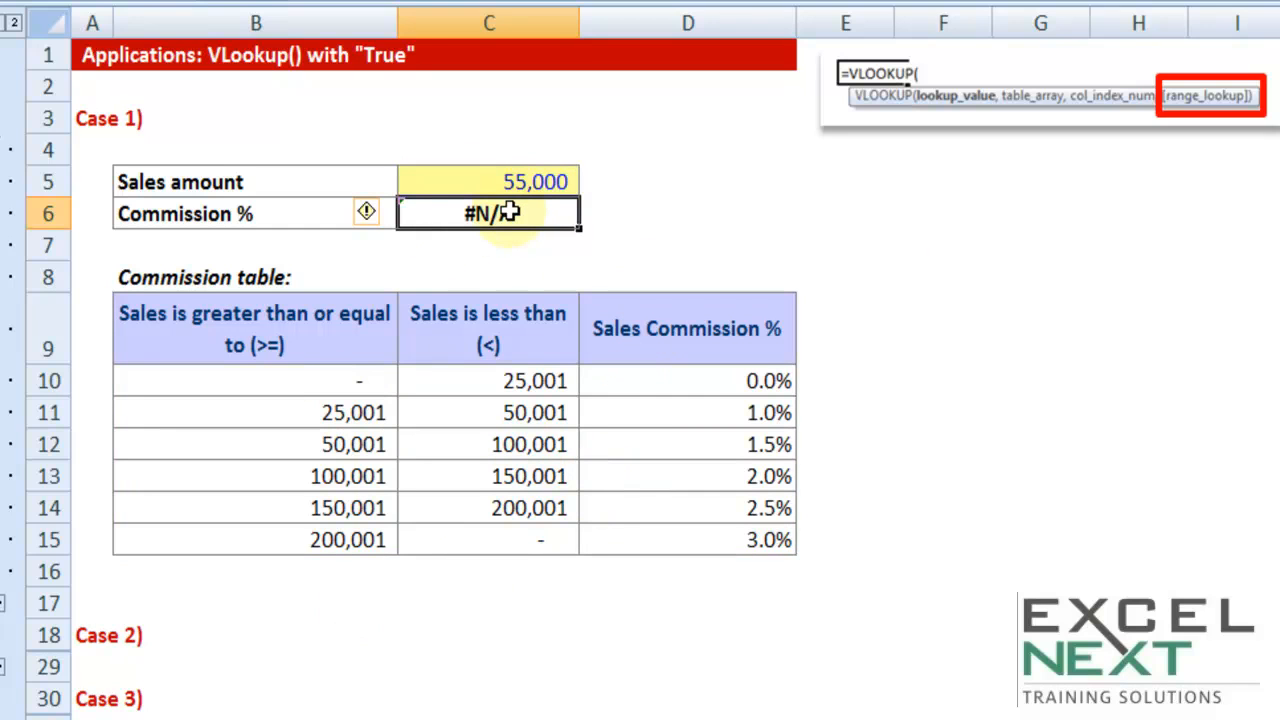
Set the "Sales is less than" limit in C11 of the commission table to 55,000
double_click(492, 412)
key("Escape")
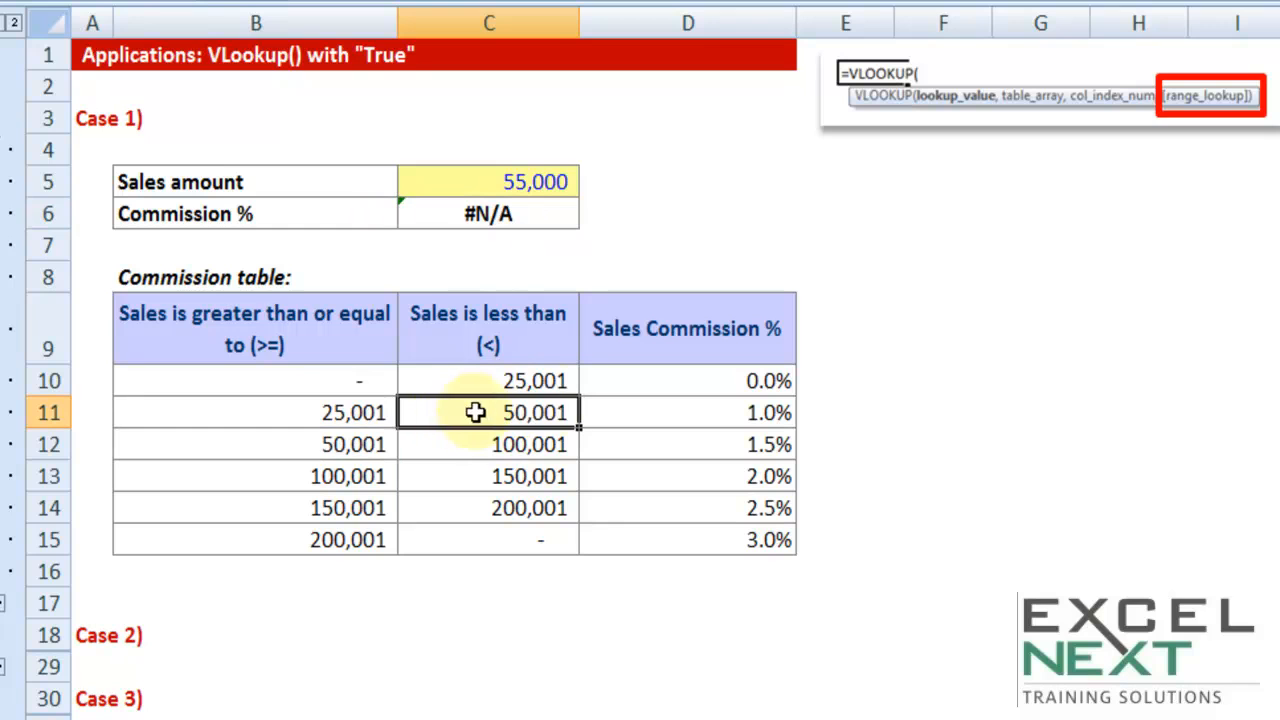
type("55,")
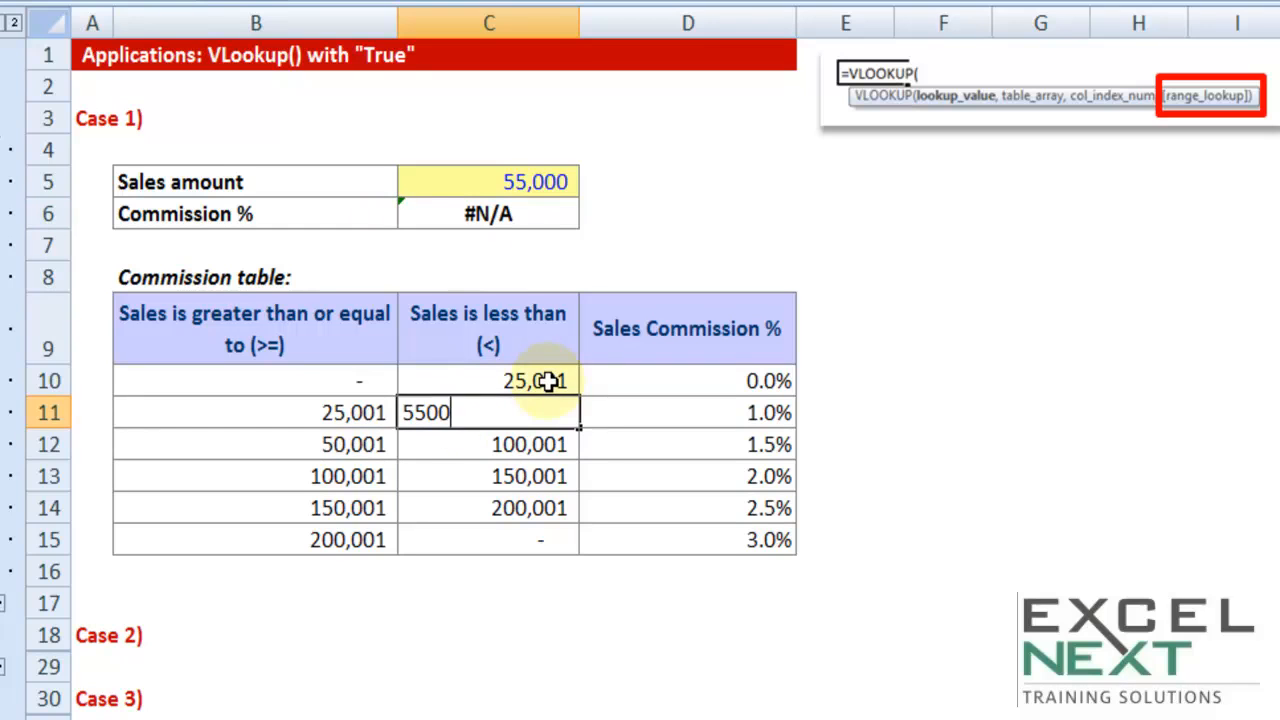
type("000")
key("Tab")
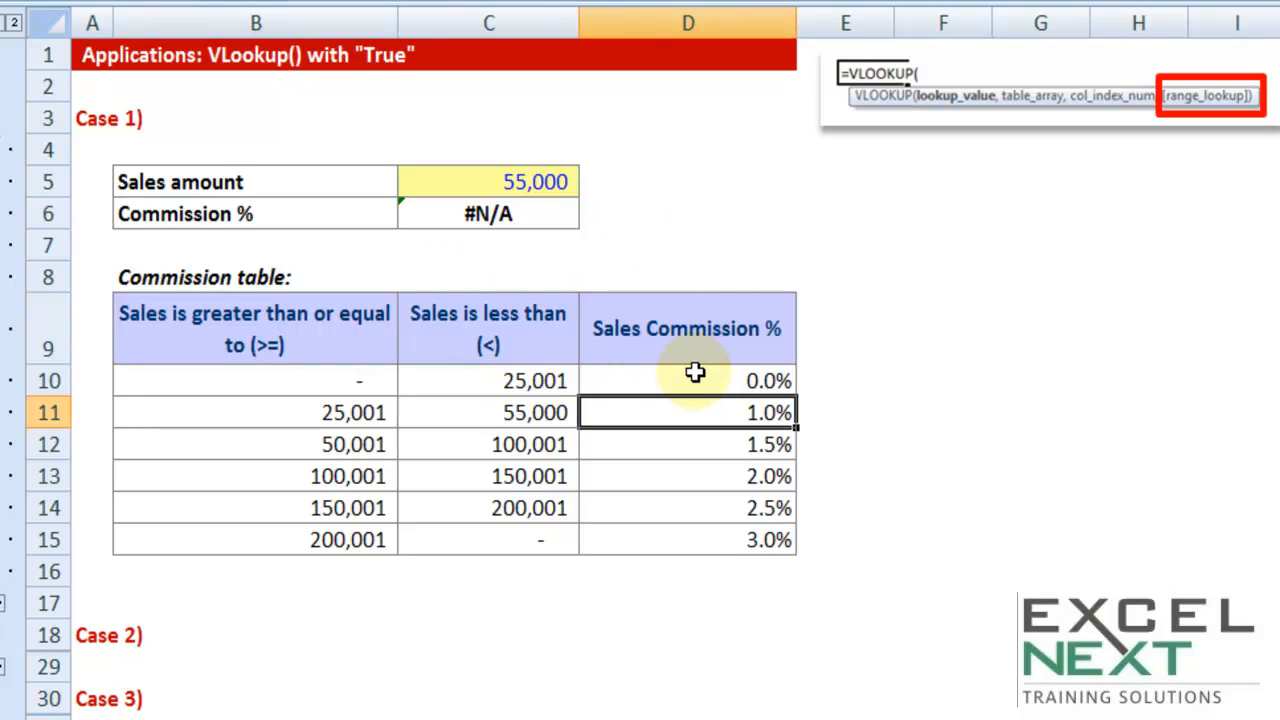
Review the commission table range B9:D15 and undo the last change to the C11 limit
left_click_drag(328, 334, 611, 531)
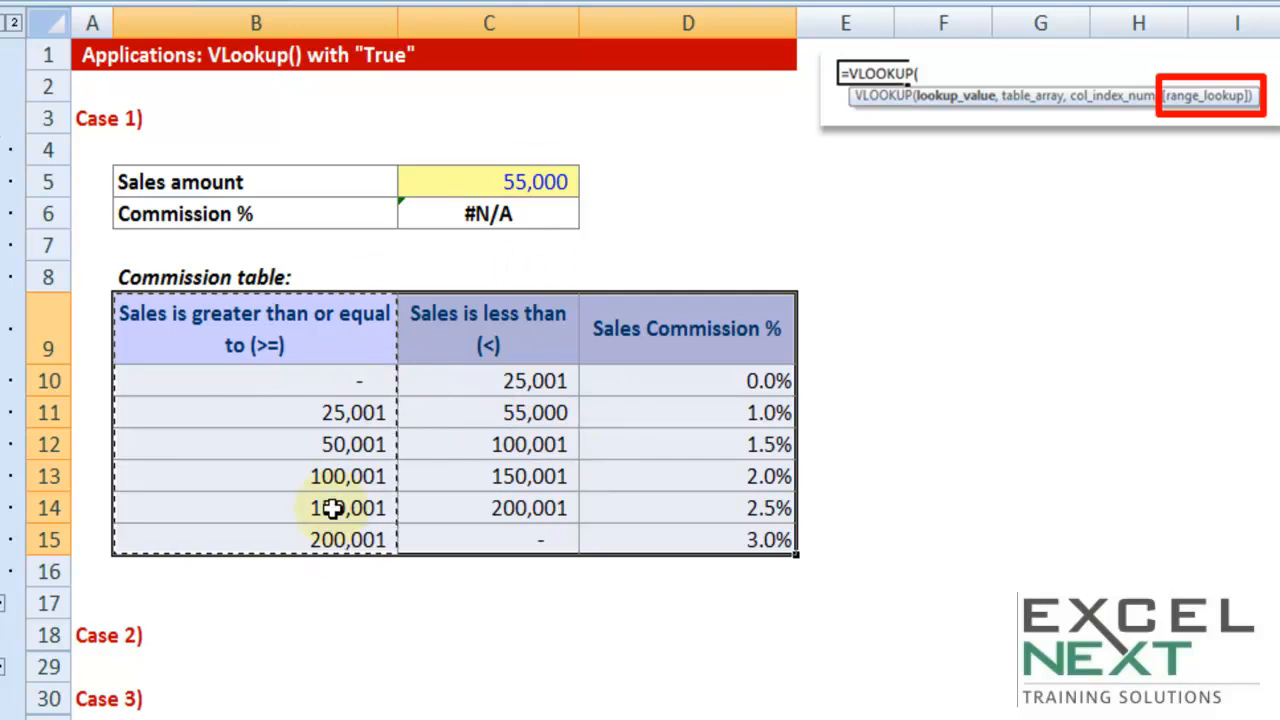
key("Escape")
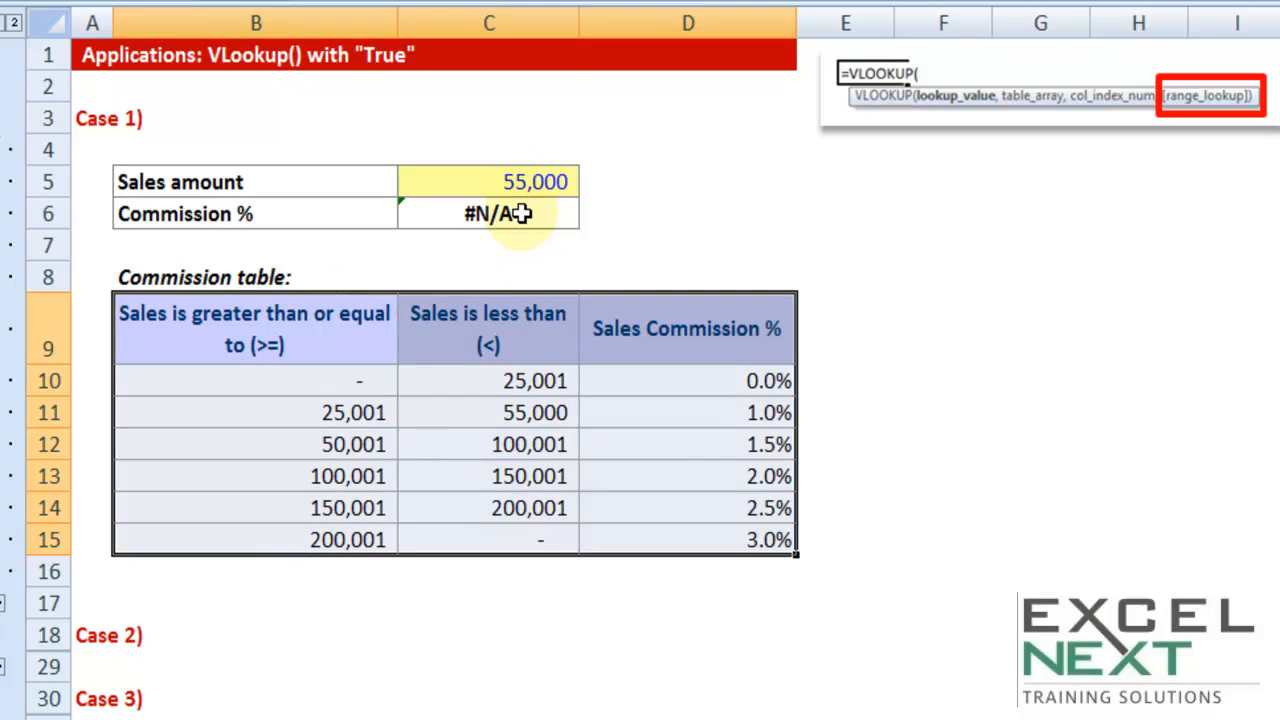
key("ctrl+z")
Change the range lookup argument of the VLOOKUP formula in C6 from FALSE to TRUE
double_click(520, 213)
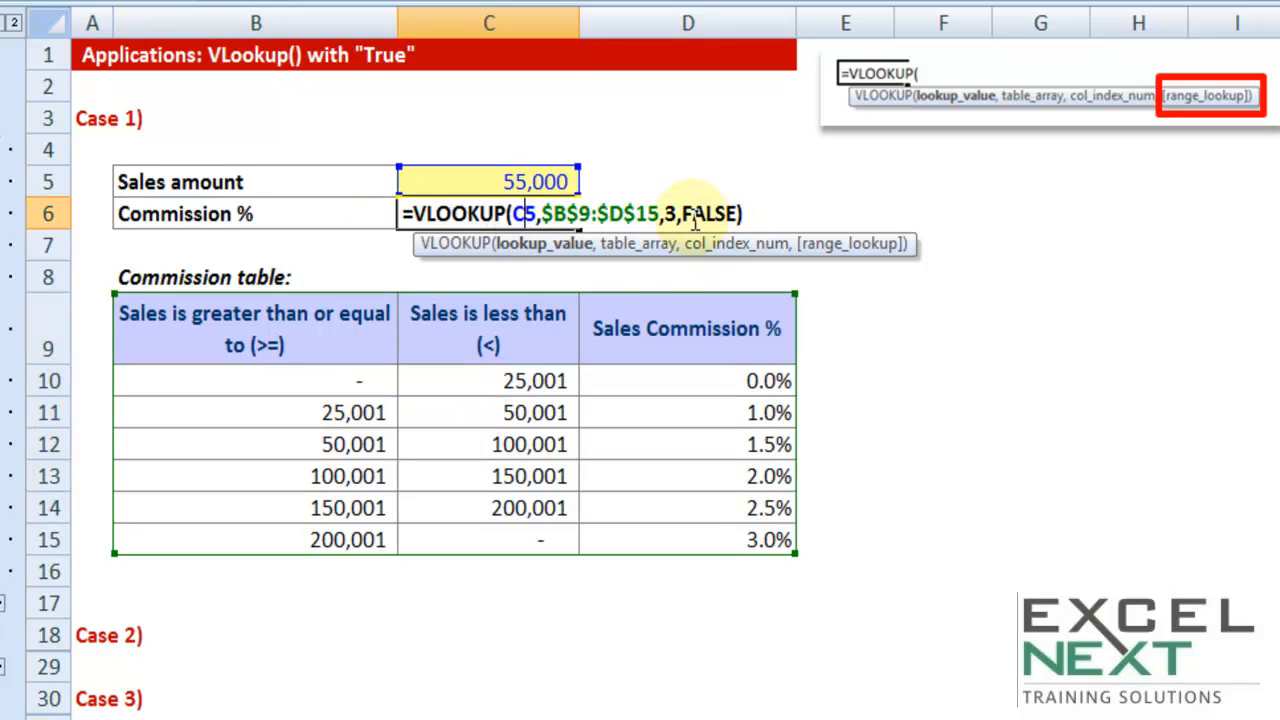
left_click_drag(683, 214, 829, 217)
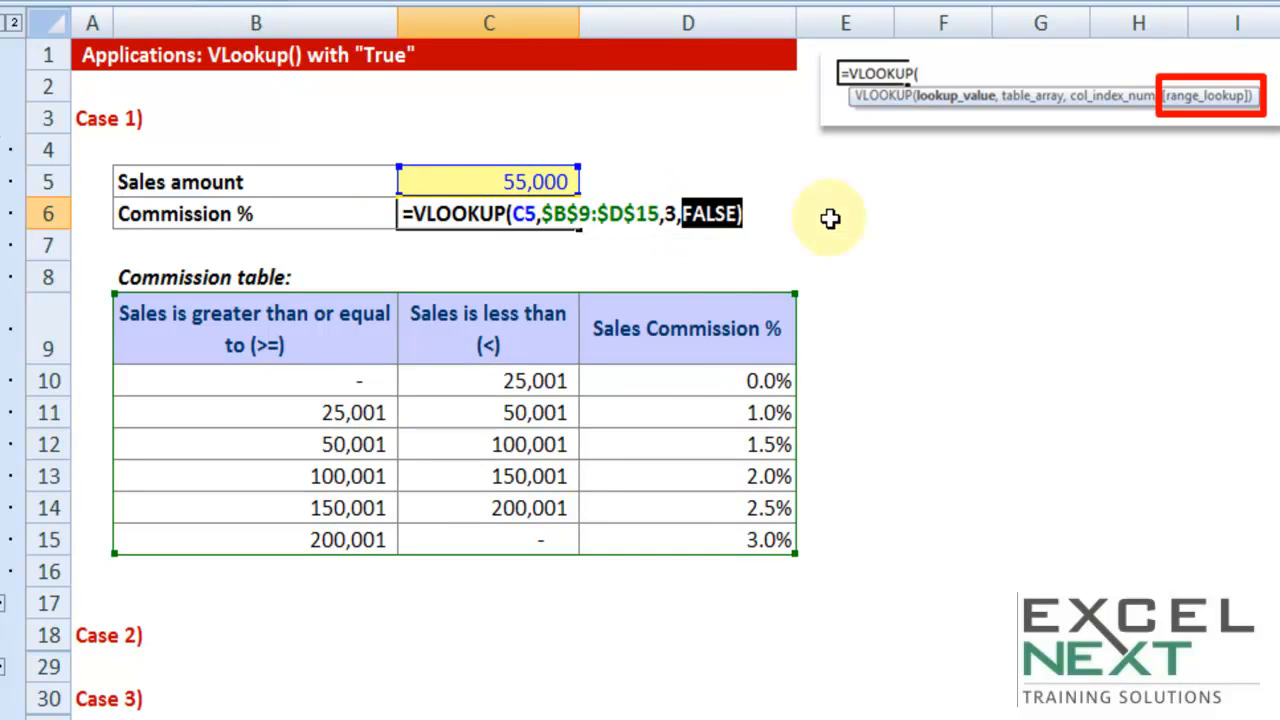
type("true)")
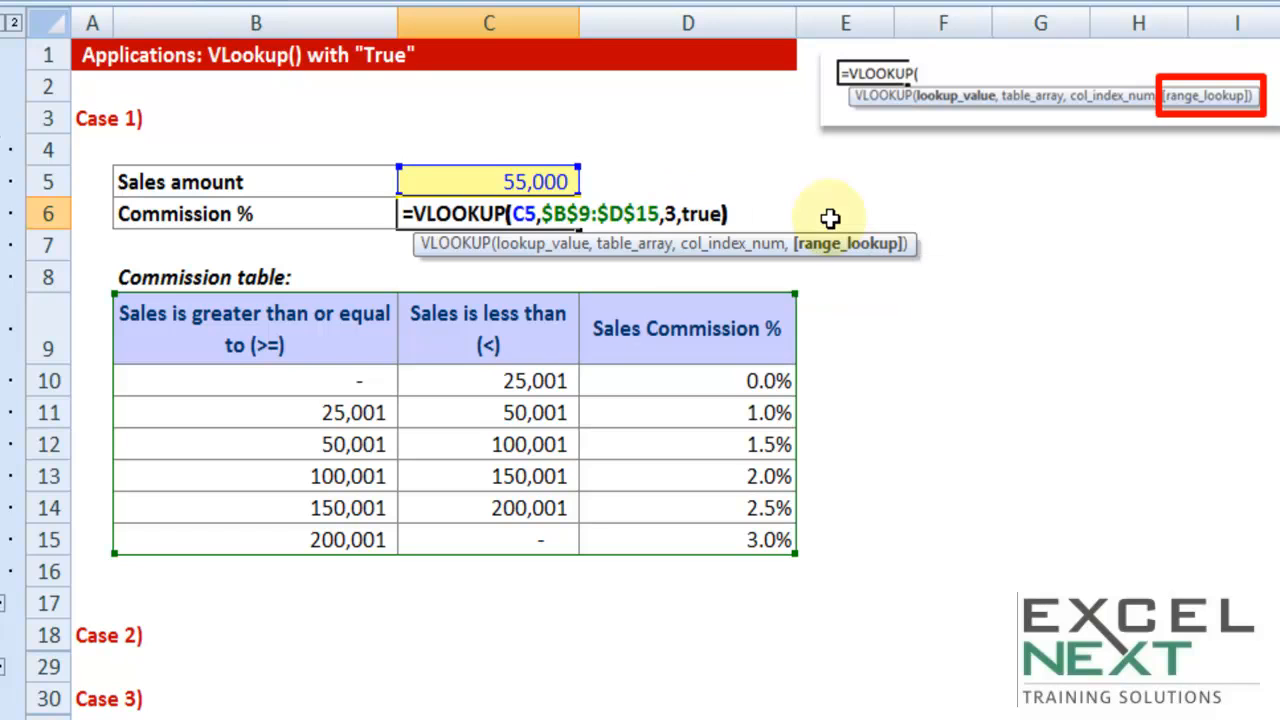
key("Return")
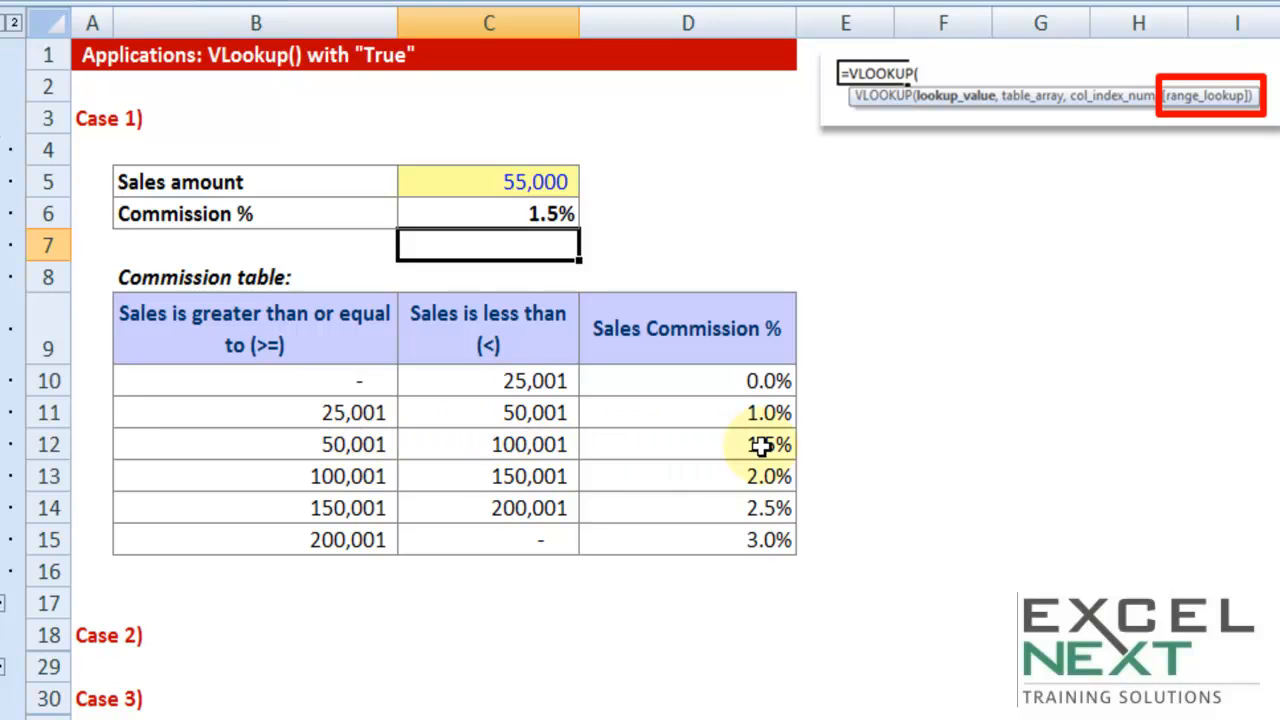
Set the sales amount in C5 to 155,000
double_click(492, 183)
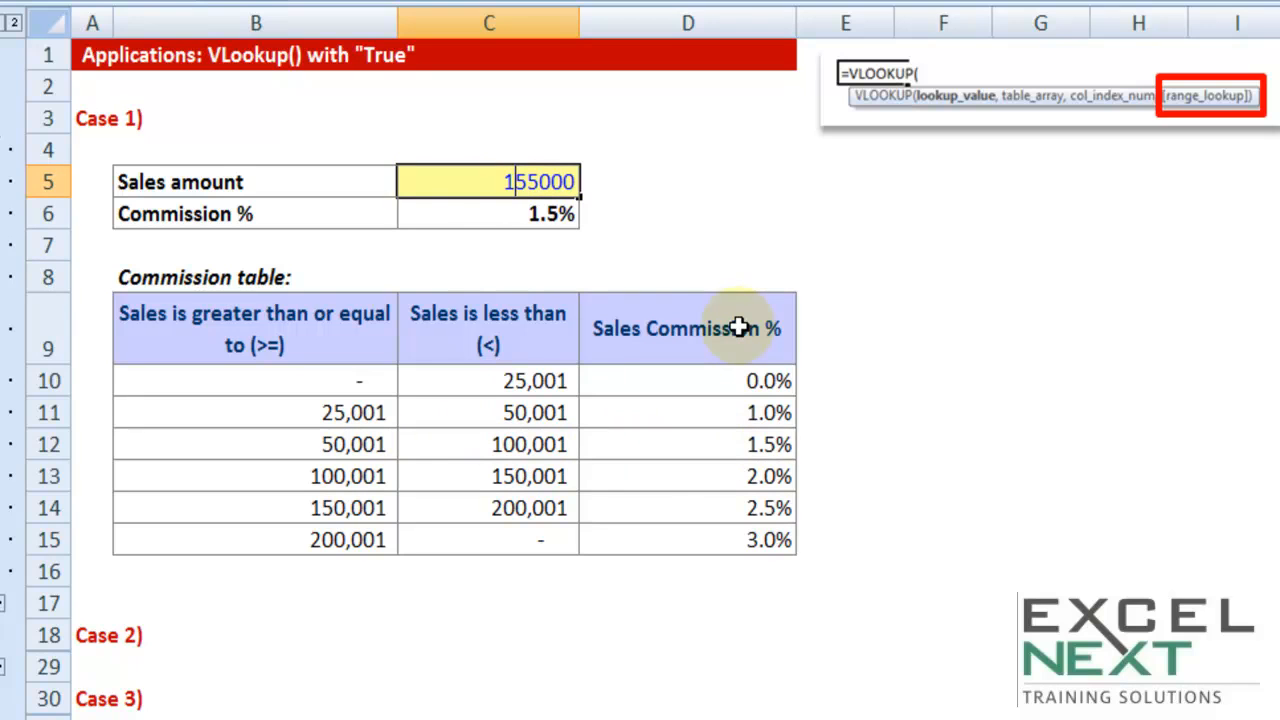
type("1")
key("Tab")
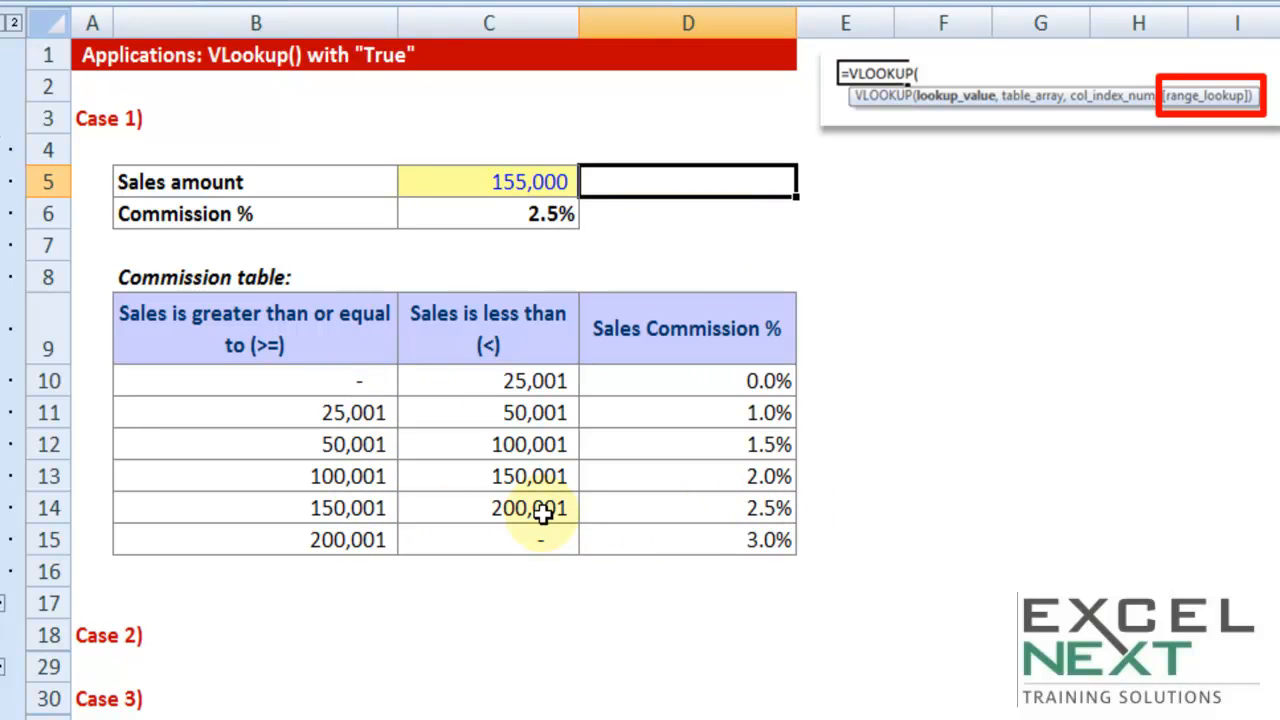
Inspect the range lookup argument of the VLOOKUP formula in the Commission % cell
double_click(535, 215)
left_click_drag(682, 217, 757, 211)
key("ctrl+Return")
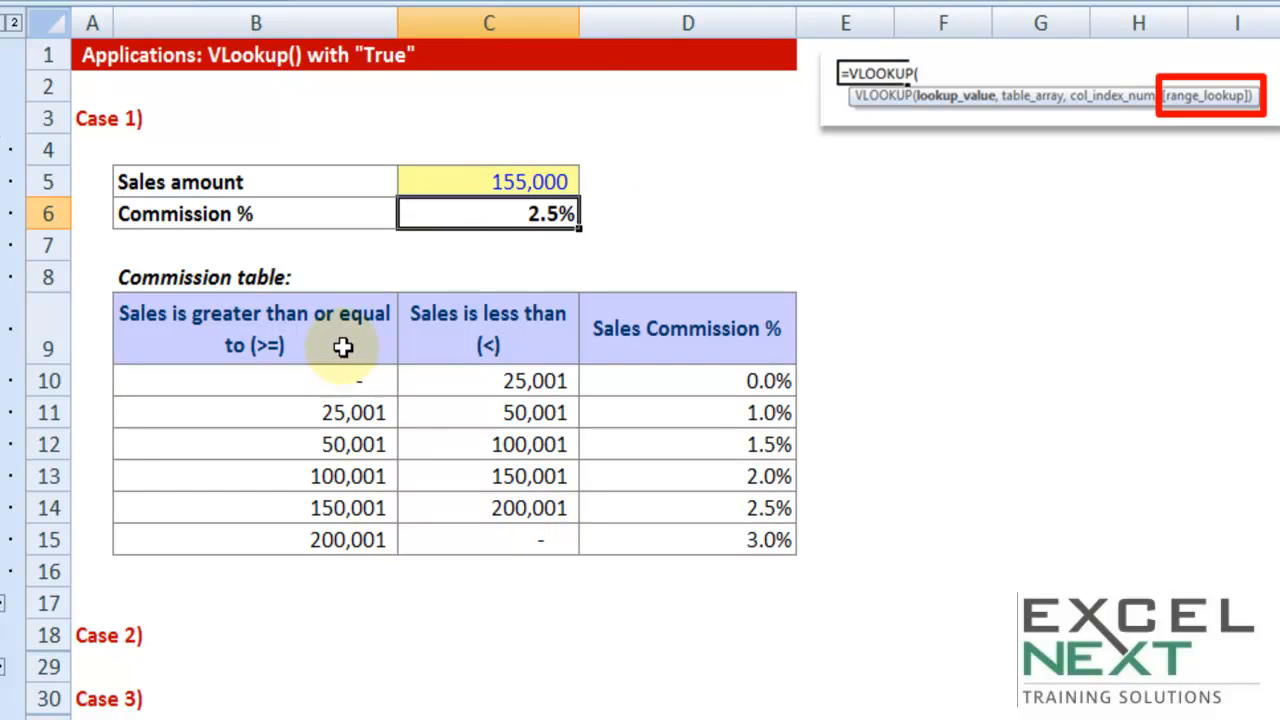
Trace the sales amount down the "greater than or equal to" column from B10 to the 150,001 row
left_click(342, 345)
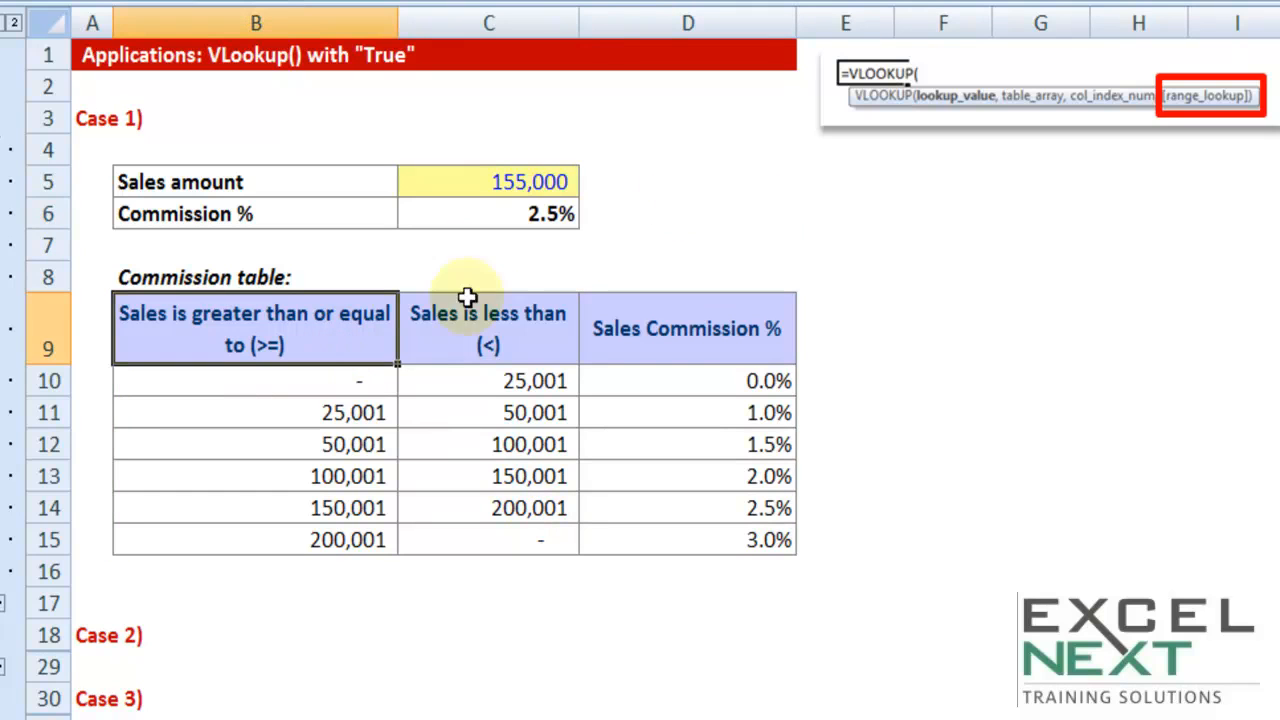
left_click(523, 184)
key("ctrl+c")
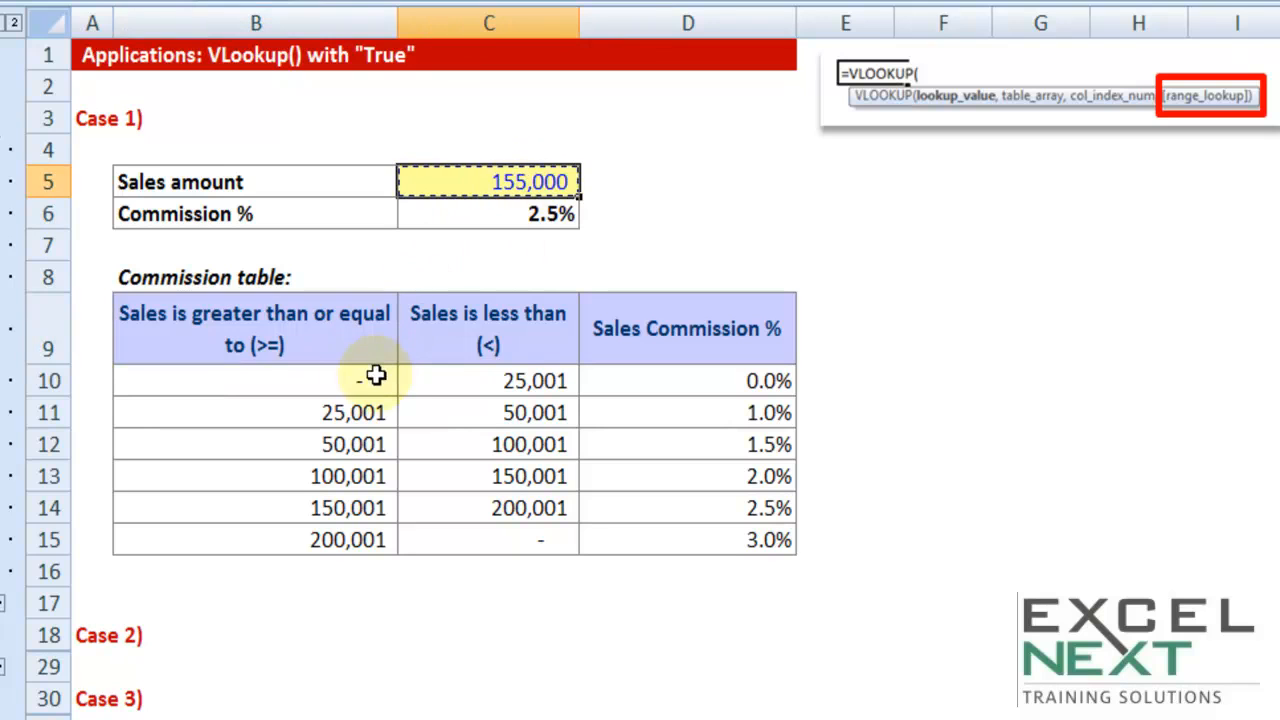
left_click(360, 338)
left_click(338, 382)
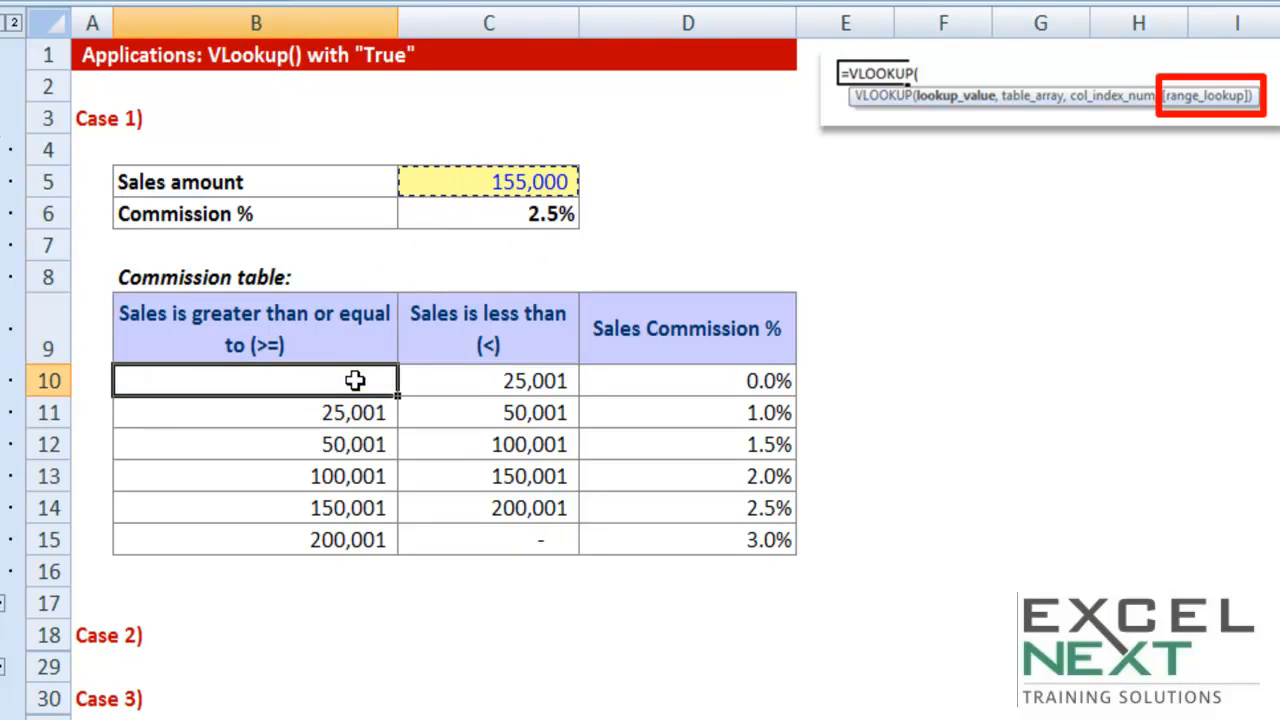
left_click_drag(355, 380, 358, 508)
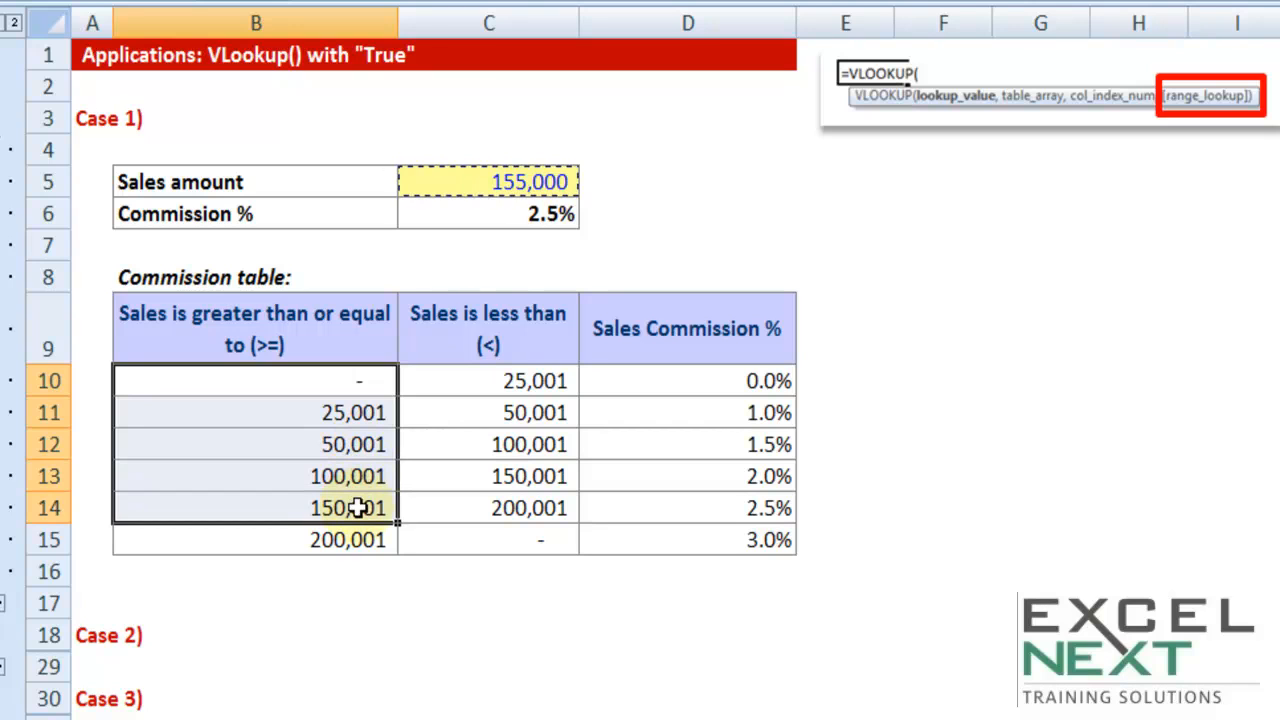
mouse_move(355, 524)
left_mouse_down()
mouse_move(343, 537)
mouse_move(355, 514)
left_mouse_up()
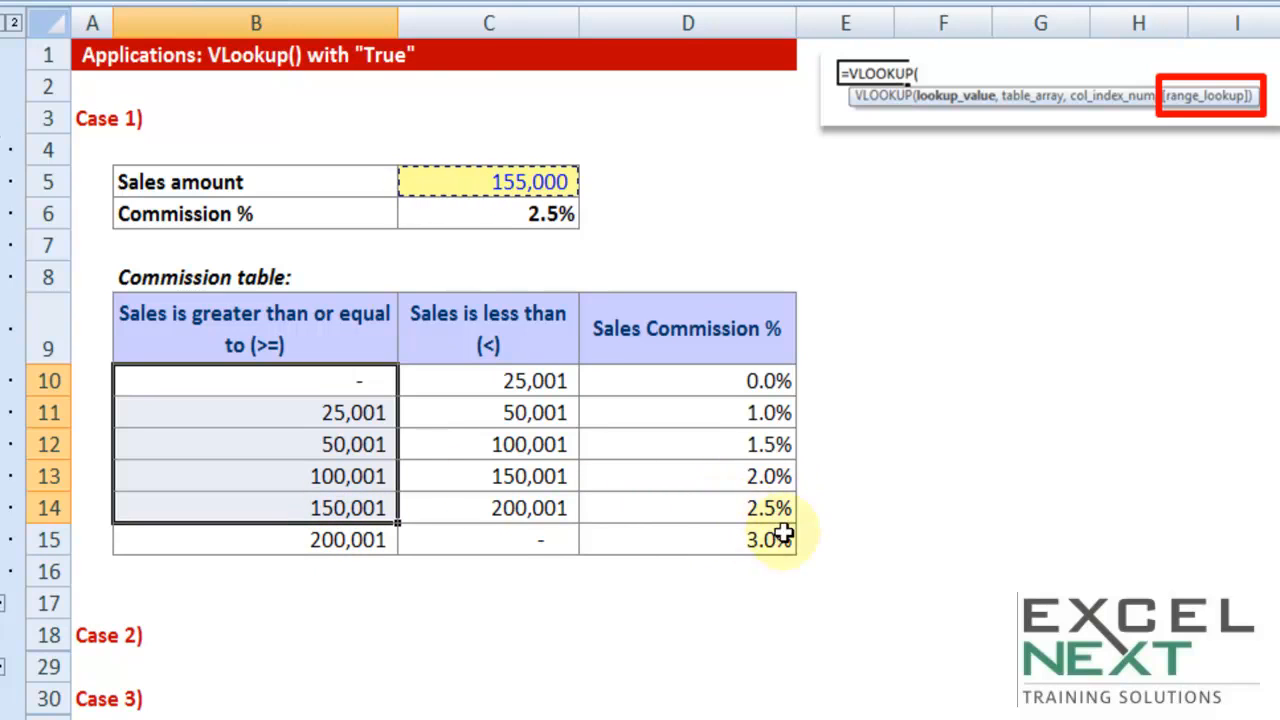
Set the sales amount in C5 back to 55,000
double_click(480, 184)
left_click_drag(505, 184, 517, 185)
key("Delete")
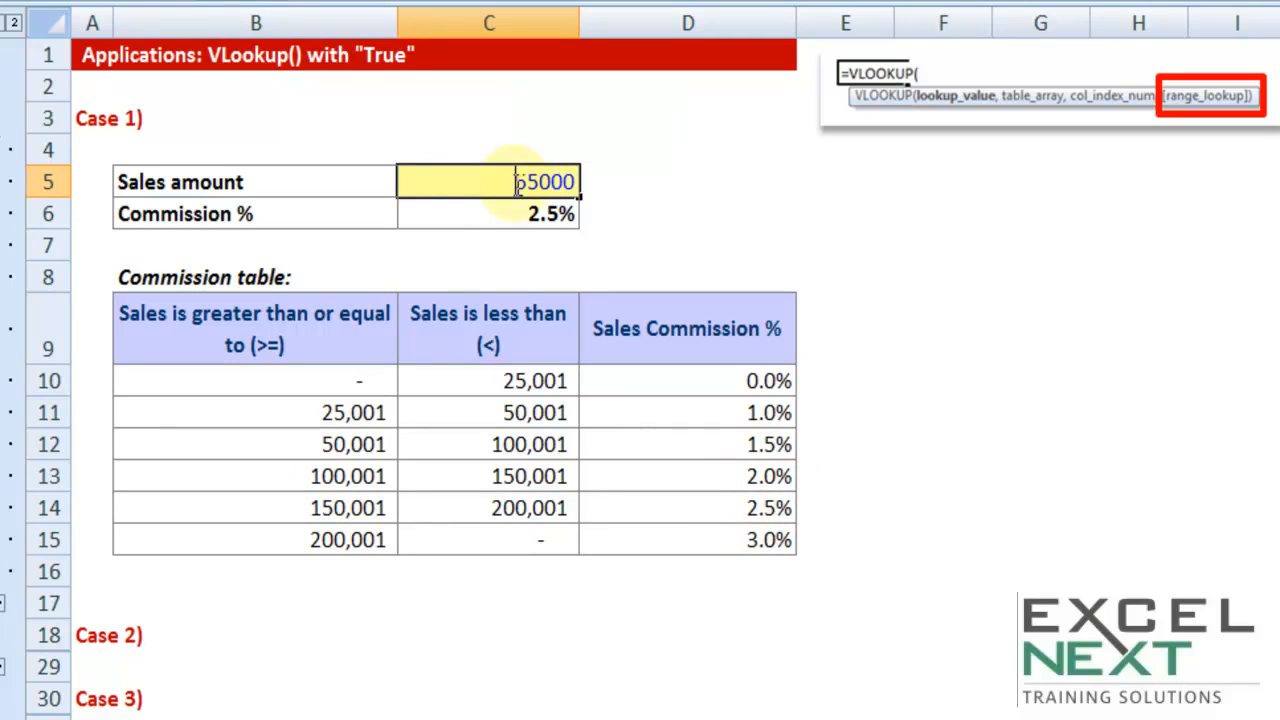
key("Return")
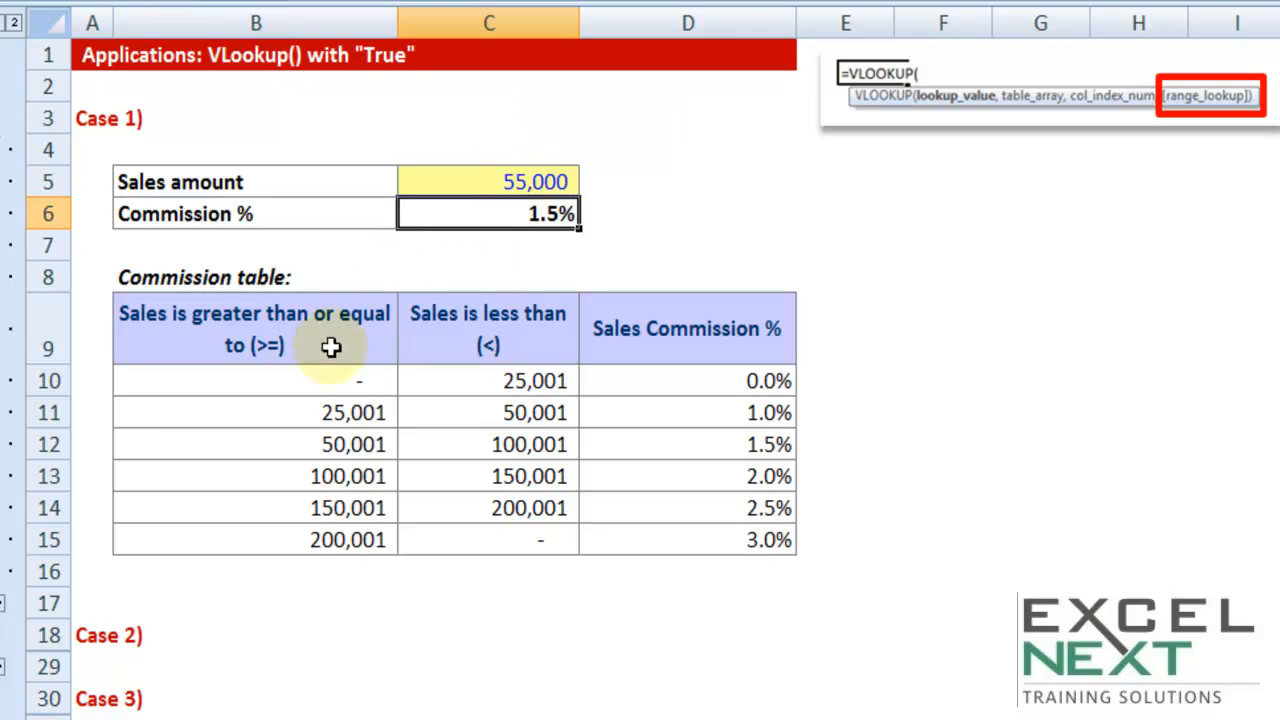
Trace the sales amount from C5 through the table's first column to the 50,001 row and its commission in D12
left_click(513, 160)
left_click(513, 180)
key("ctrl+c")
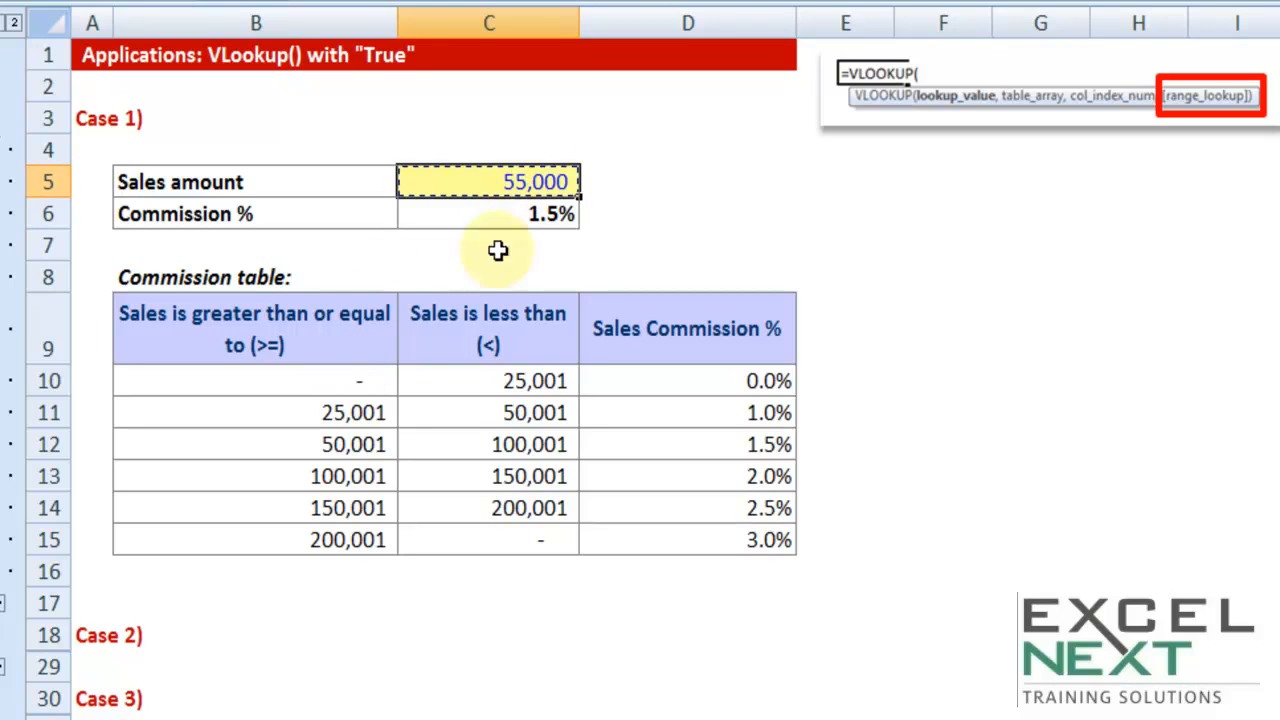
left_click(358, 378)
left_click_drag(358, 378, 660, 443)
left_click(672, 445)
key("ctrl+c")
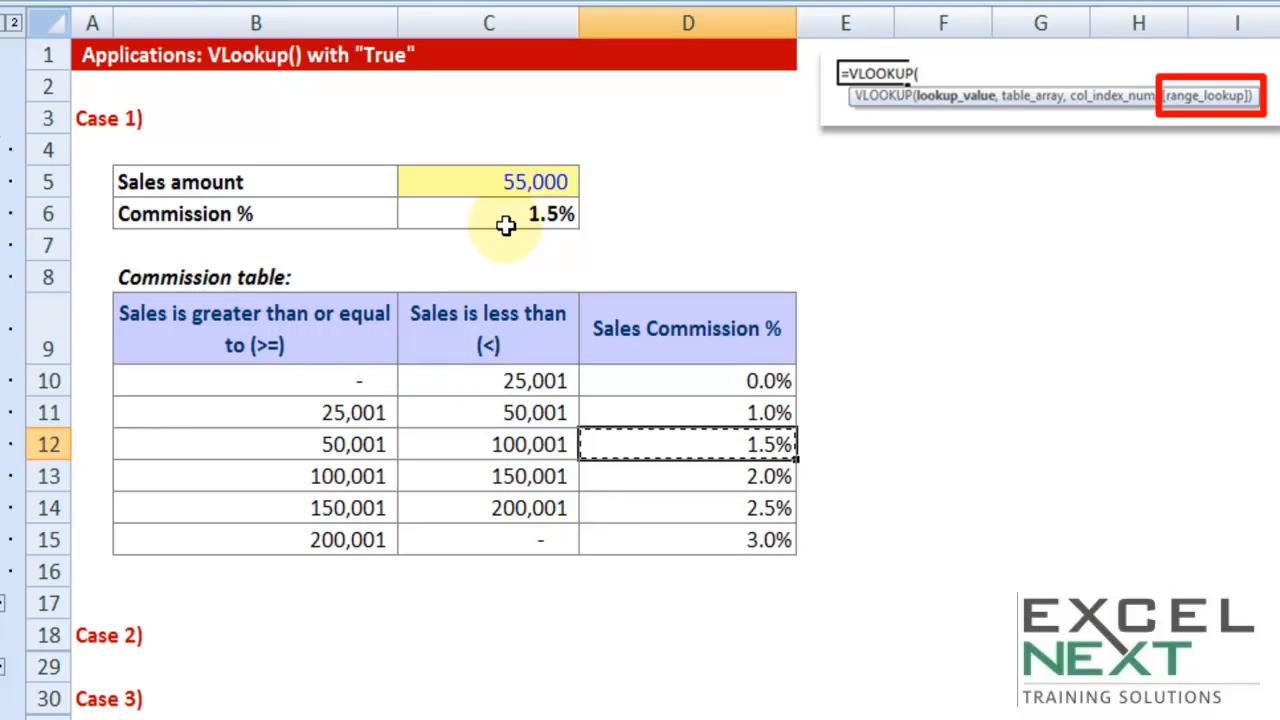
Enter TRUE as a note in D5 beside the sales amount
left_click(737, 178)
type("TRUE")
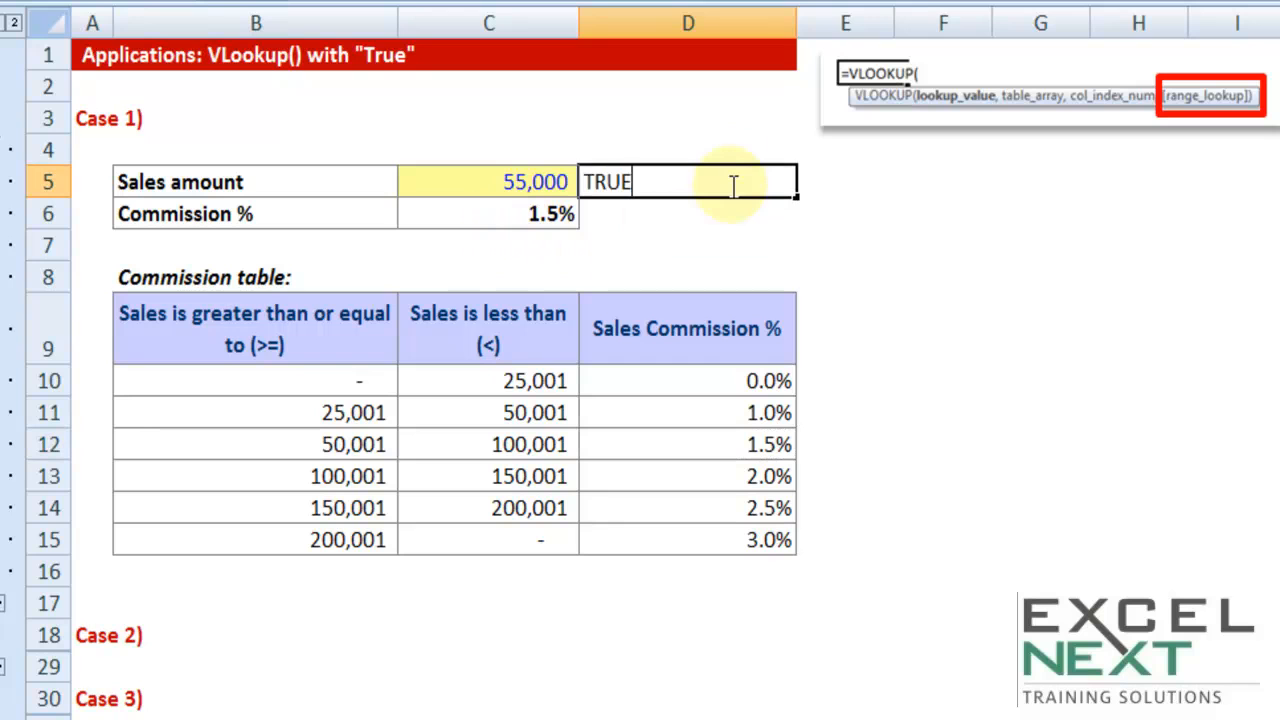
key("Tab")
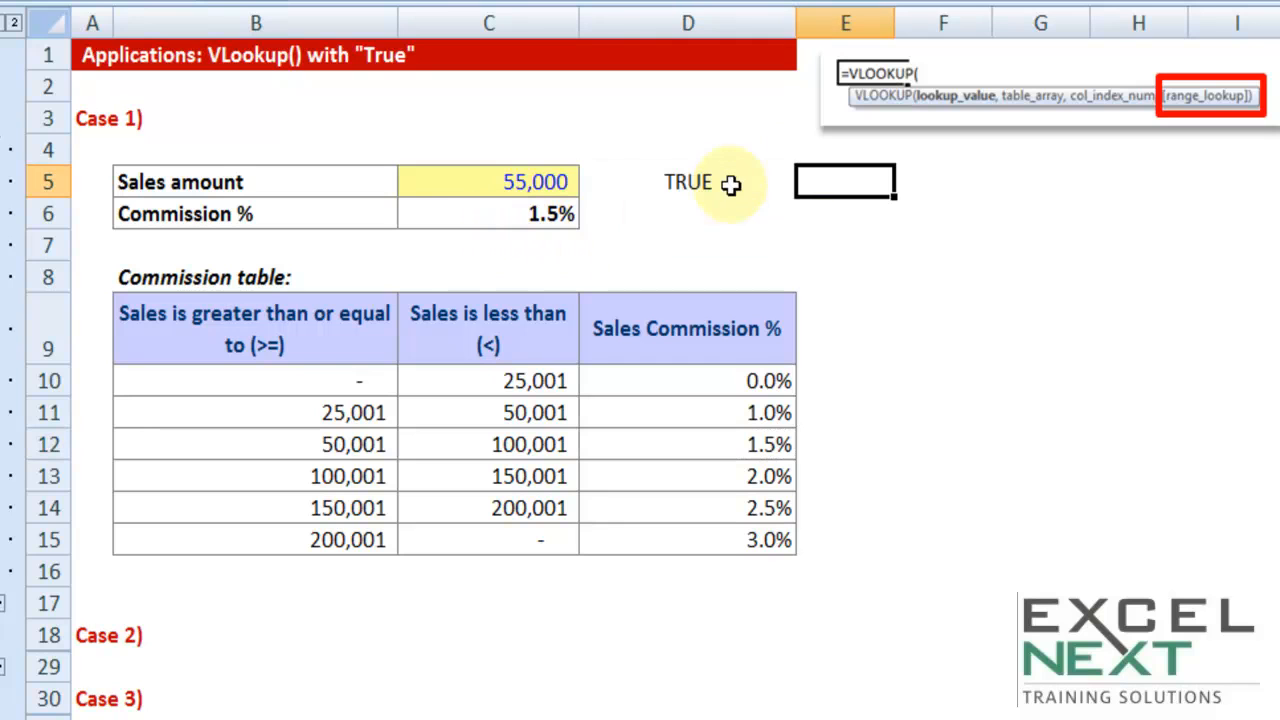
Examine the order of the commission table's first column, B9:B15, and the full table range B9:D15
left_click_drag(329, 343, 660, 540)
left_click_drag(349, 323, 343, 535)
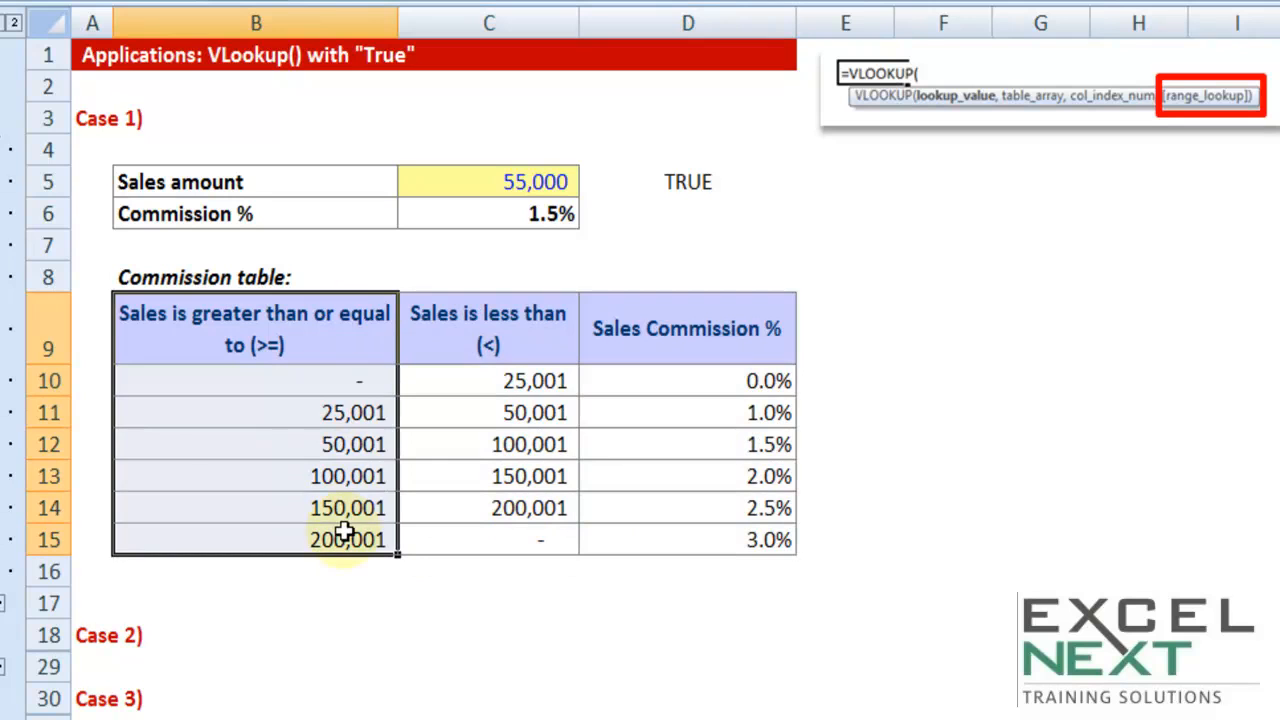
key("ctrl+c")
left_click_drag(337, 321, 590, 540)
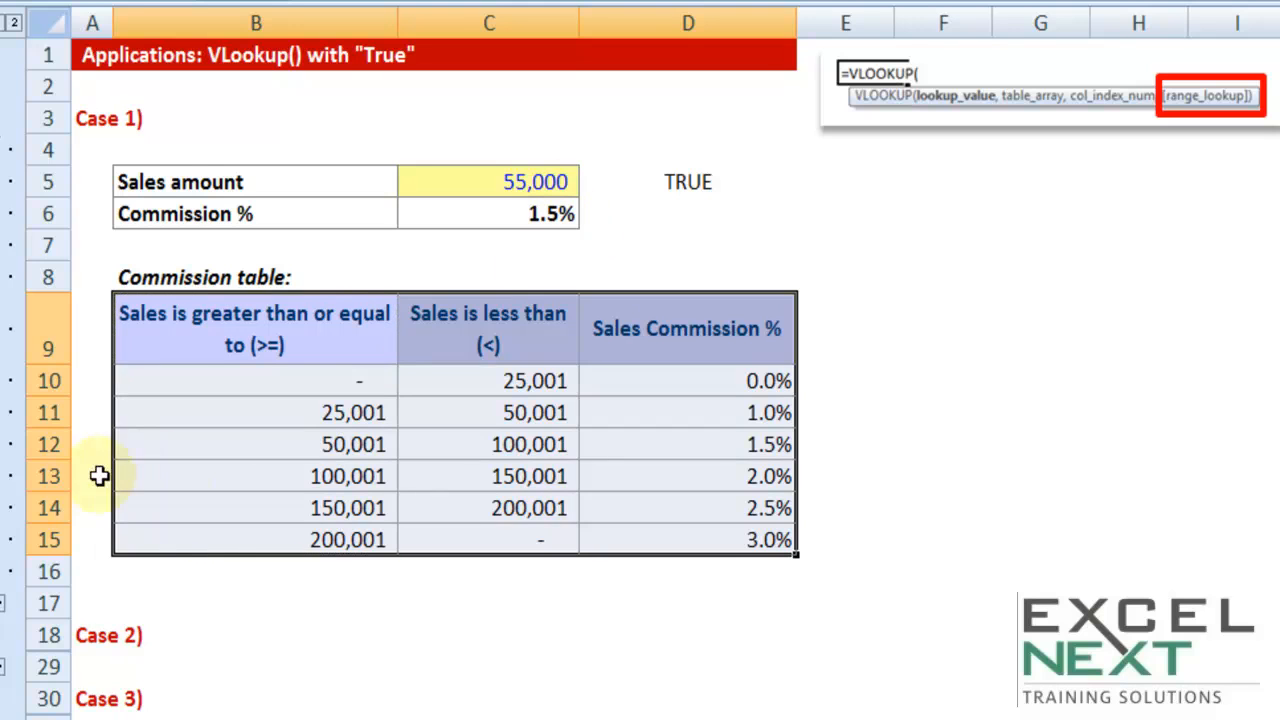
Move the 100,001 slab row from row 13 to the top of the commission data at row 10
left_click(42, 477)
right_click(38, 478)
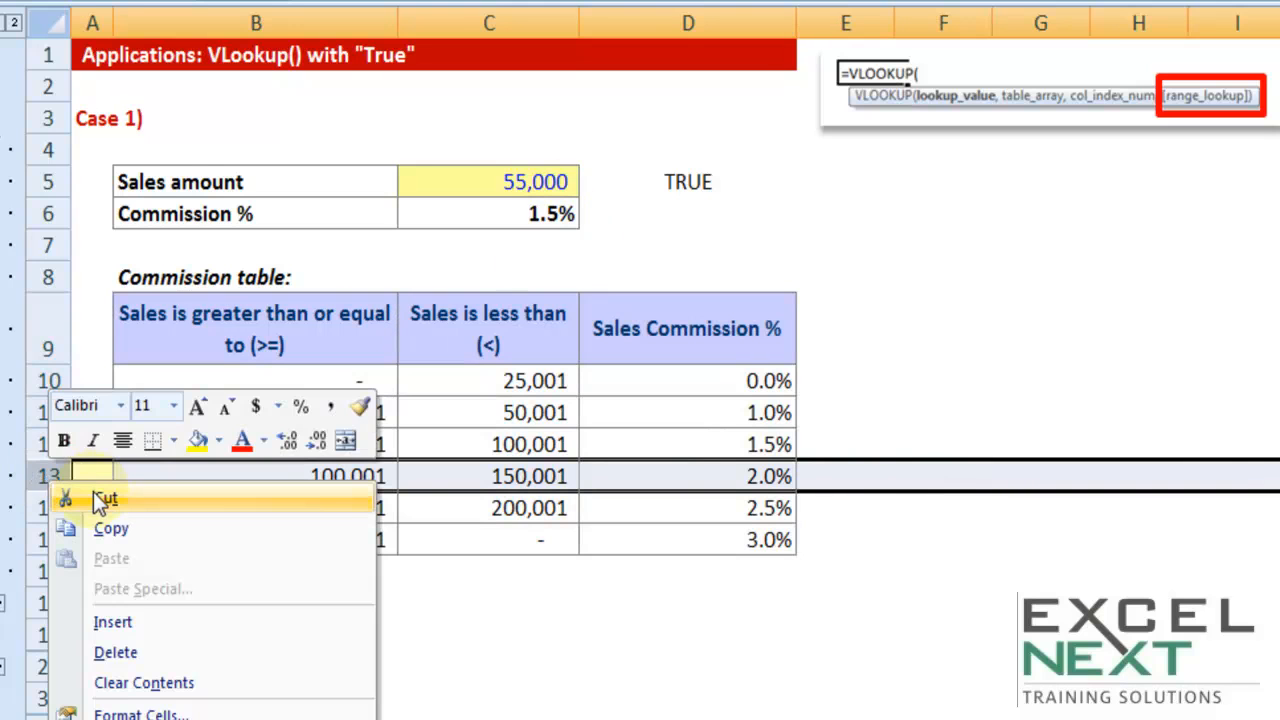
left_click(100, 497)
left_click(49, 382)
right_click(50, 382)
left_click(180, 452)
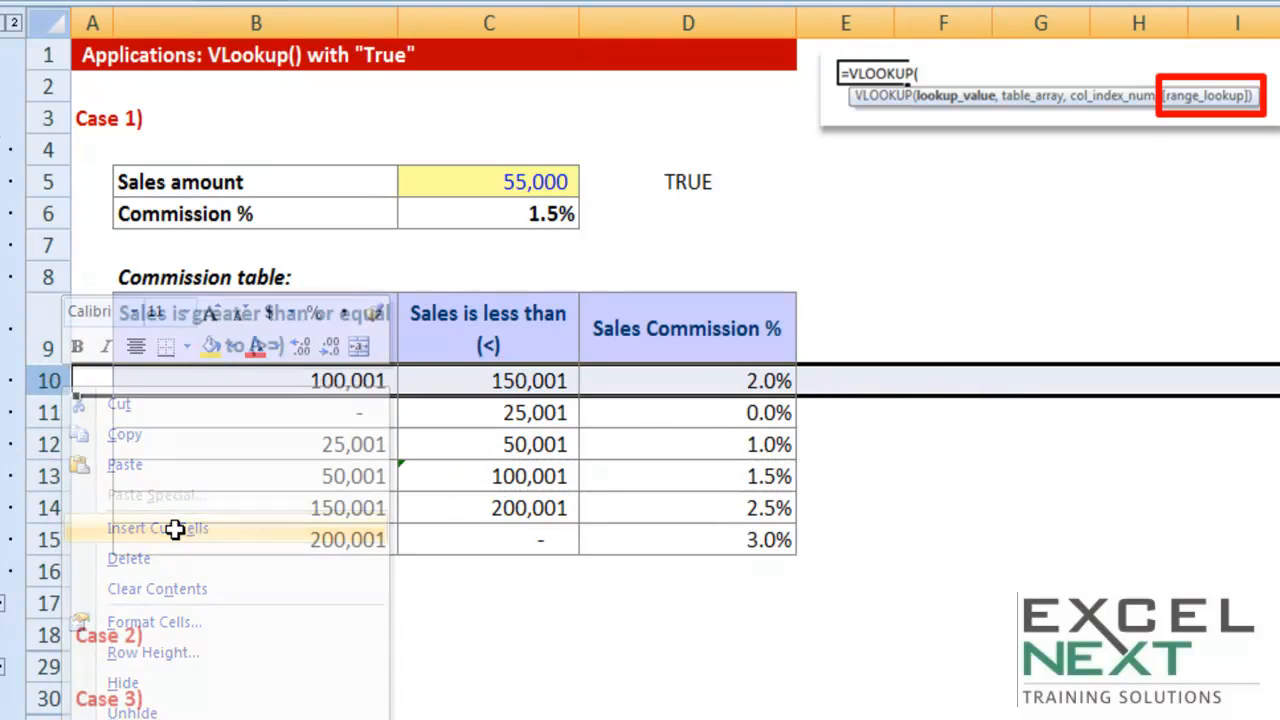
Move the 150,001 slab row from row 14 to row 10, above the 100,001 slab
right_click(44, 509)
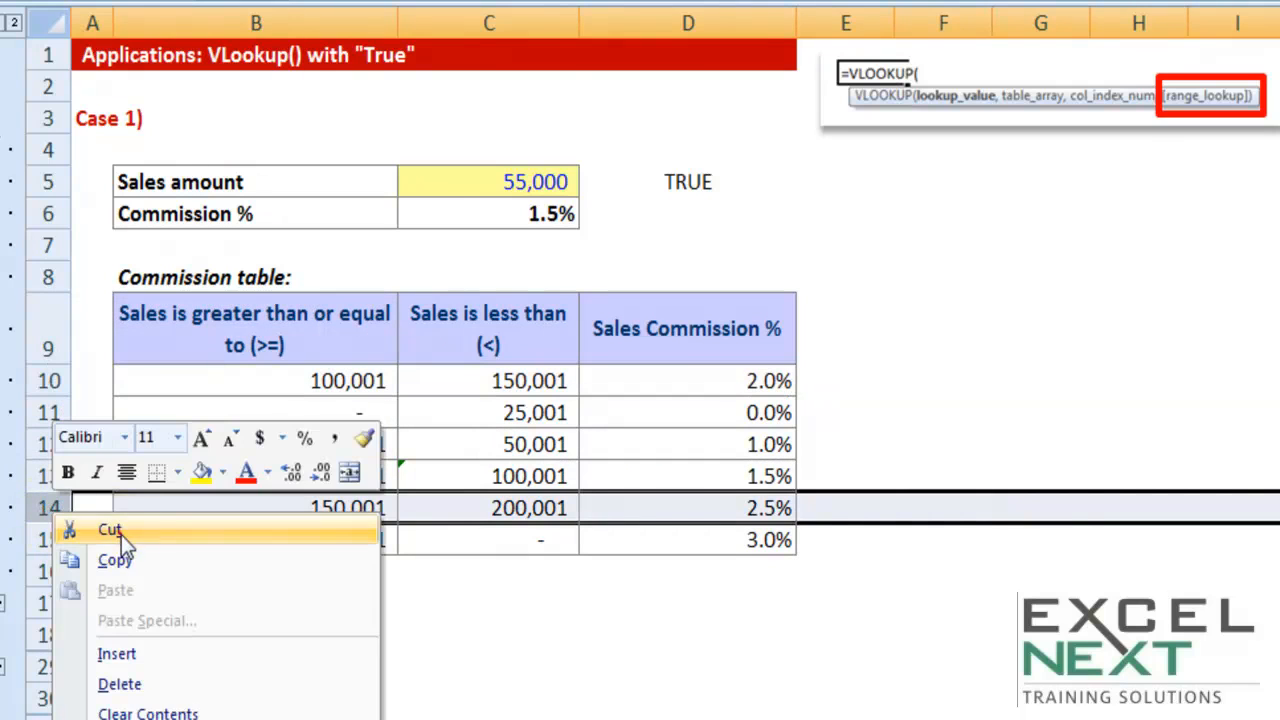
left_click(121, 535)
left_click(47, 380)
right_click(47, 380)
left_click(143, 531)
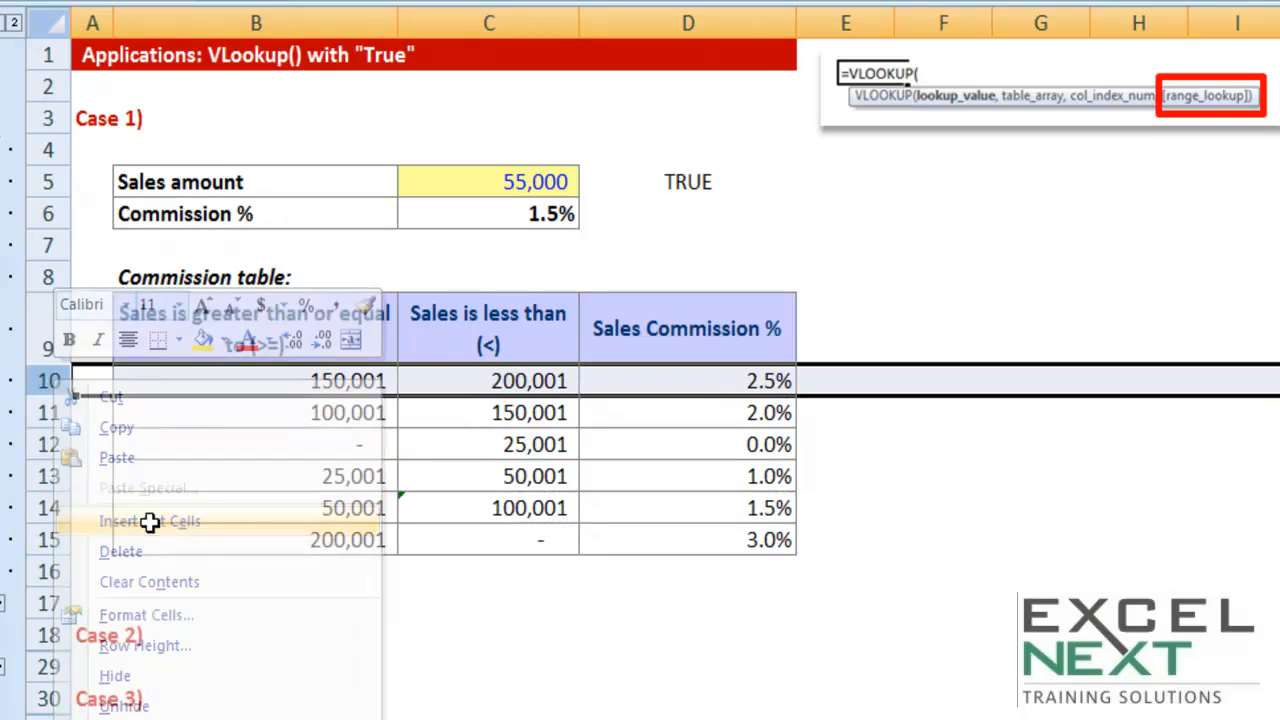
Move the 200,001 slab row from row 15 to row 11, directly below the 150,001 slab
left_click(50, 540)
right_click(50, 540)
left_click(118, 561)
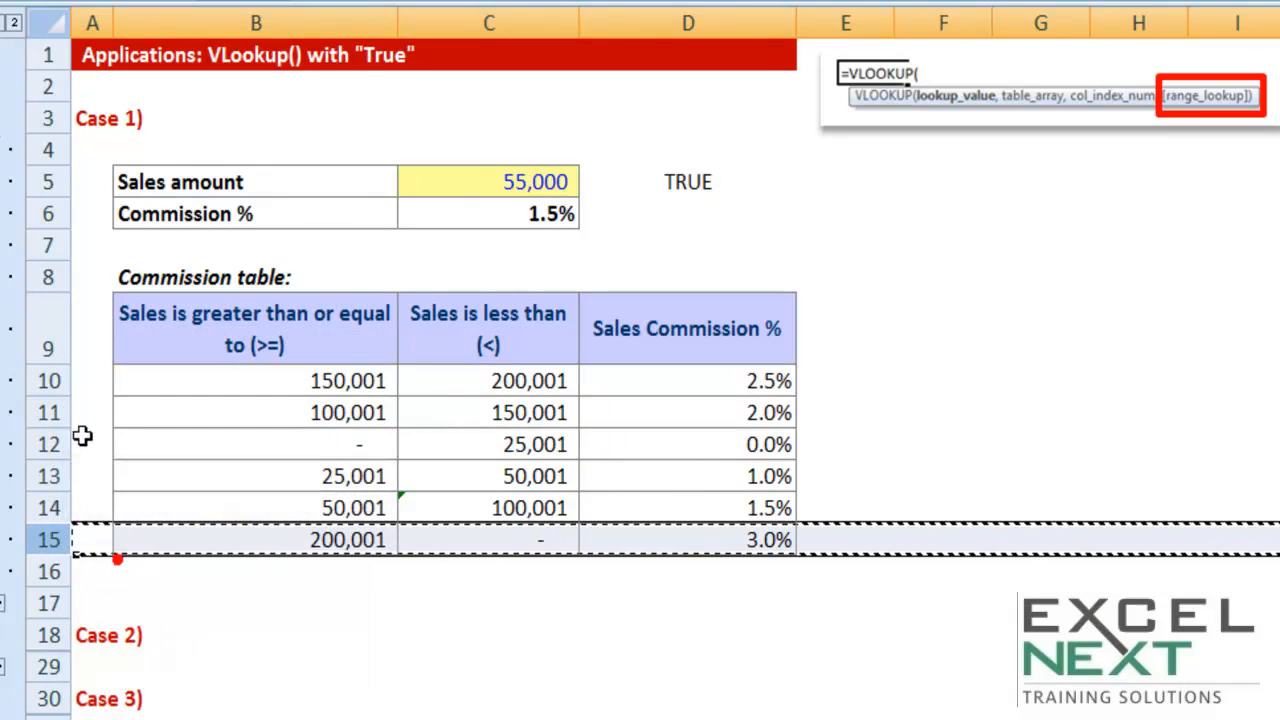
left_click(45, 412)
right_click(52, 412)
left_click(145, 555)
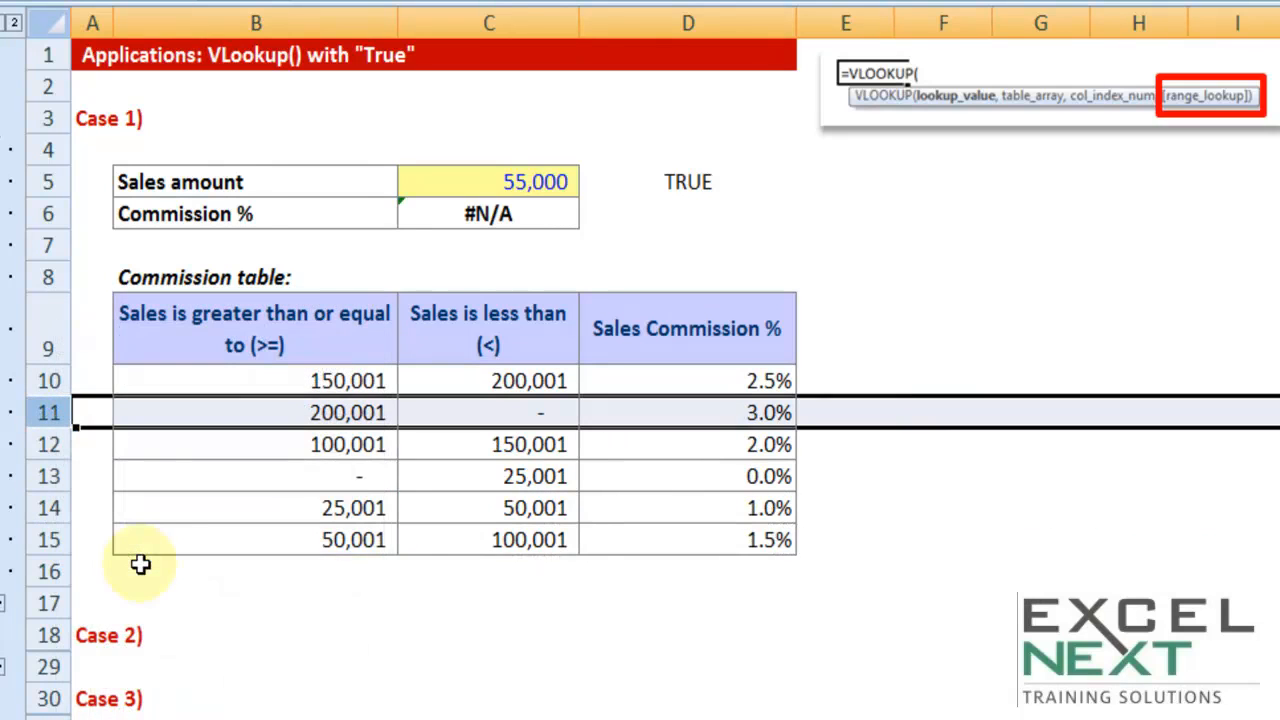
Inspect the TRUE argument of the formula in C6, and undo the row moves in the commission table
double_click(507, 214)
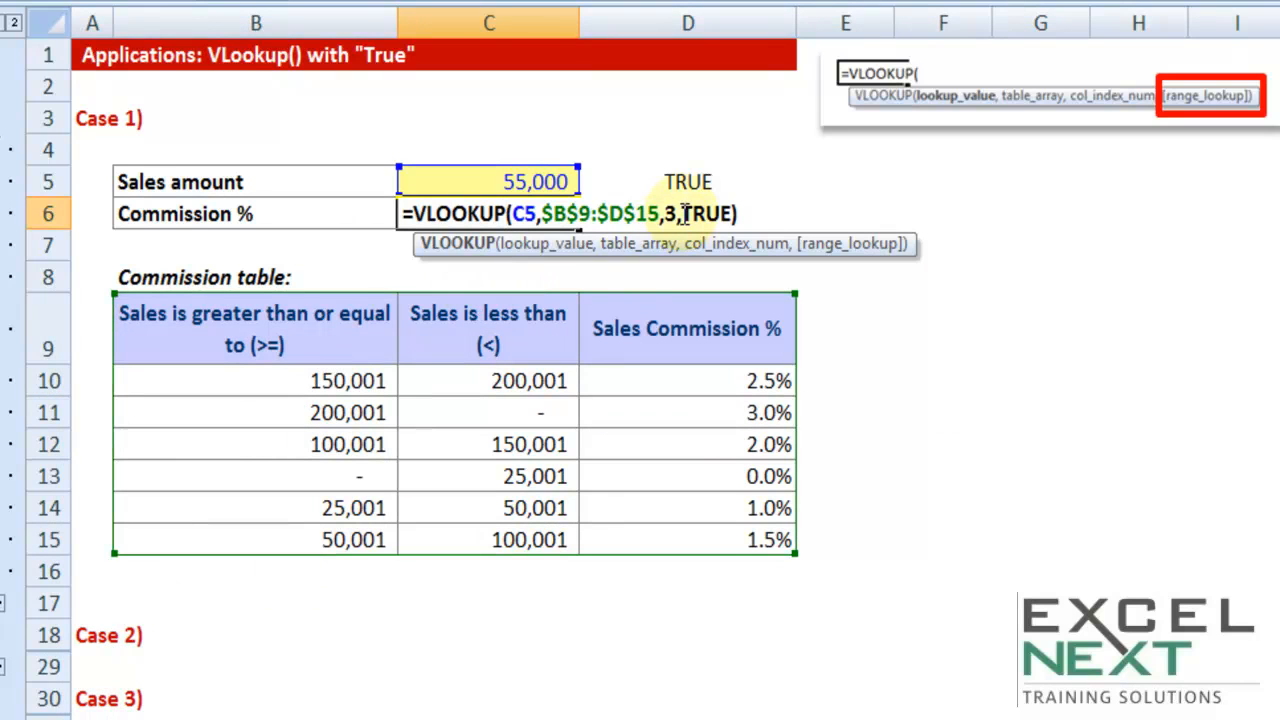
left_click_drag(684, 214, 744, 214)
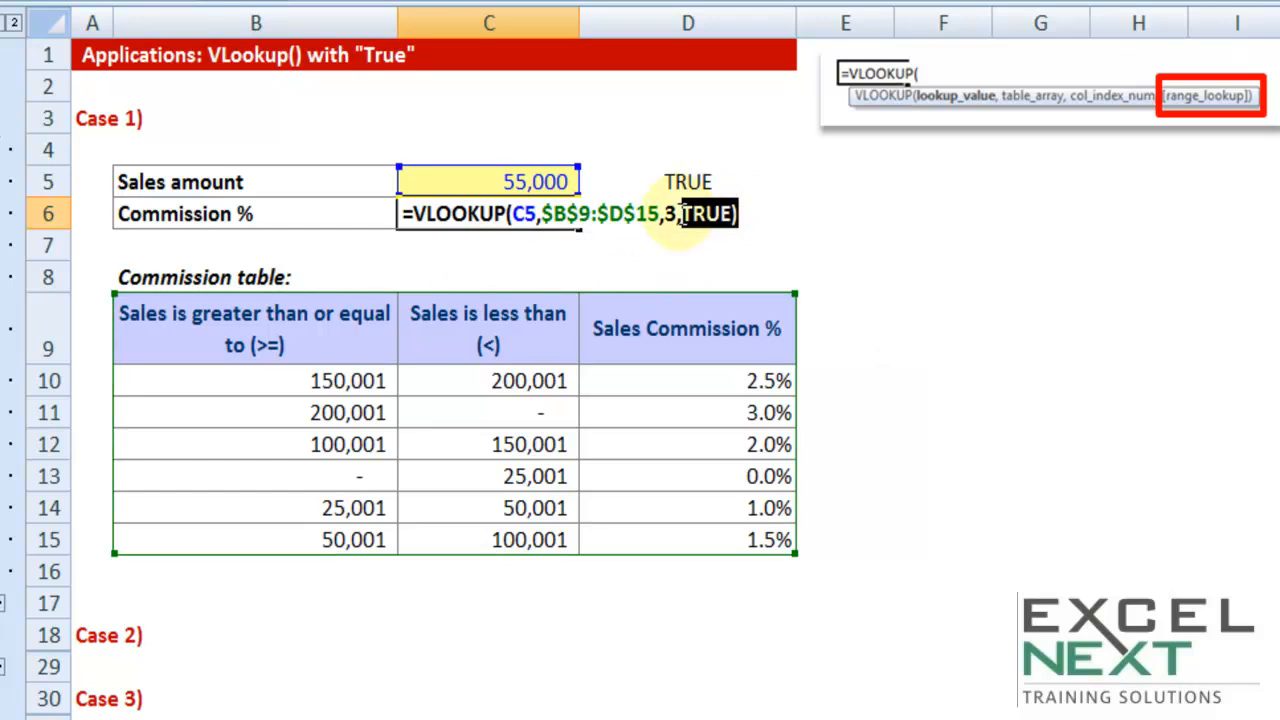
key("Escape")
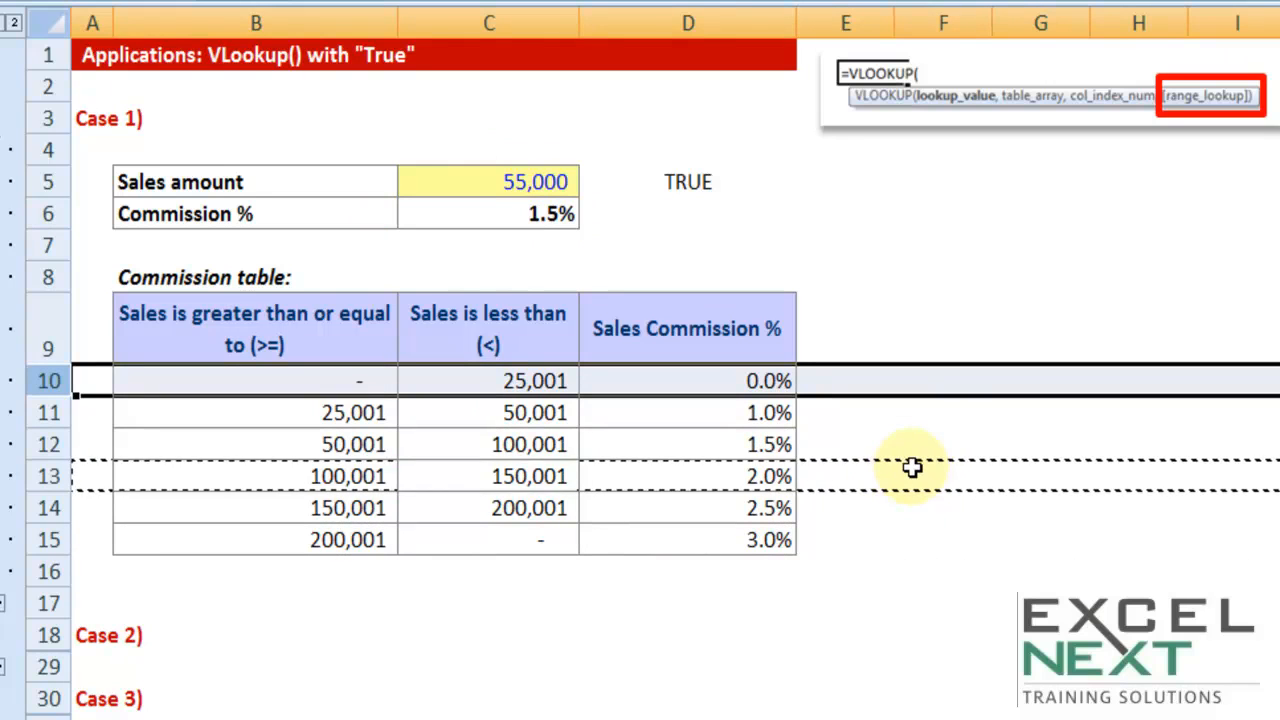
Review the ascending slab limits in B9:B15 together with the whole commission table
left_click_drag(340, 329, 352, 537)
key("ctrl+c")
left_click_drag(316, 346, 634, 540)
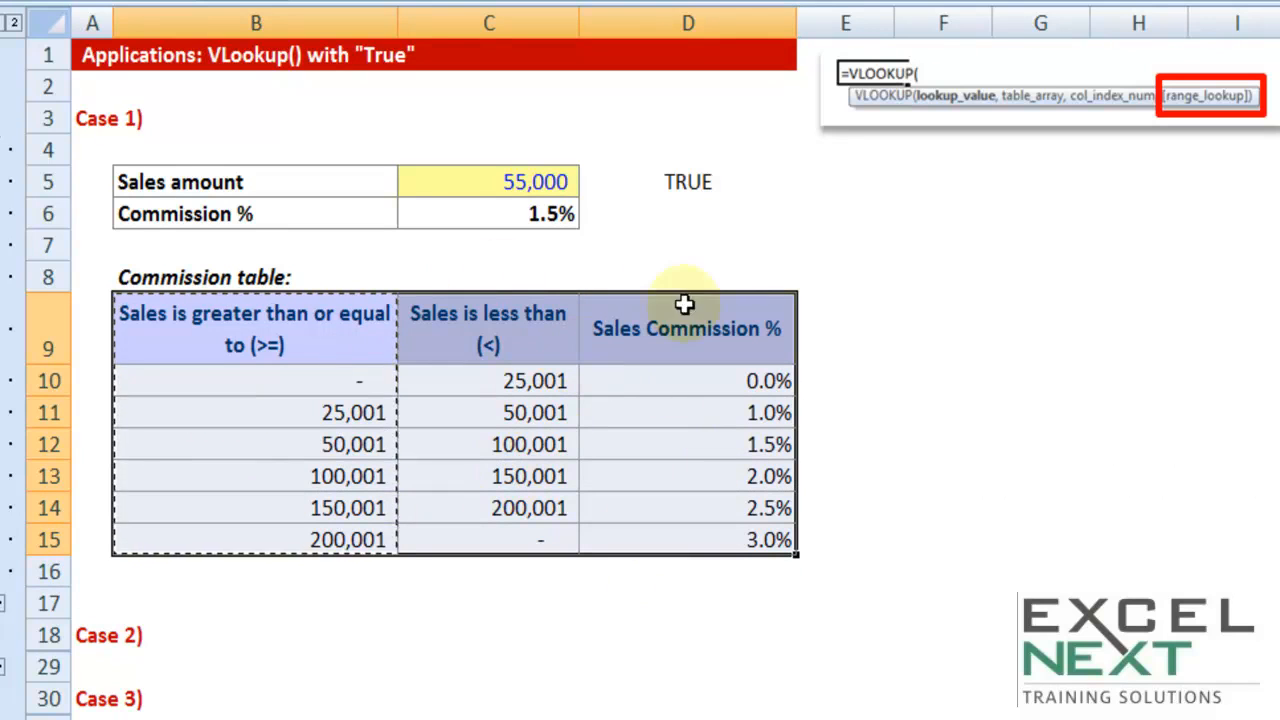
key("Escape")
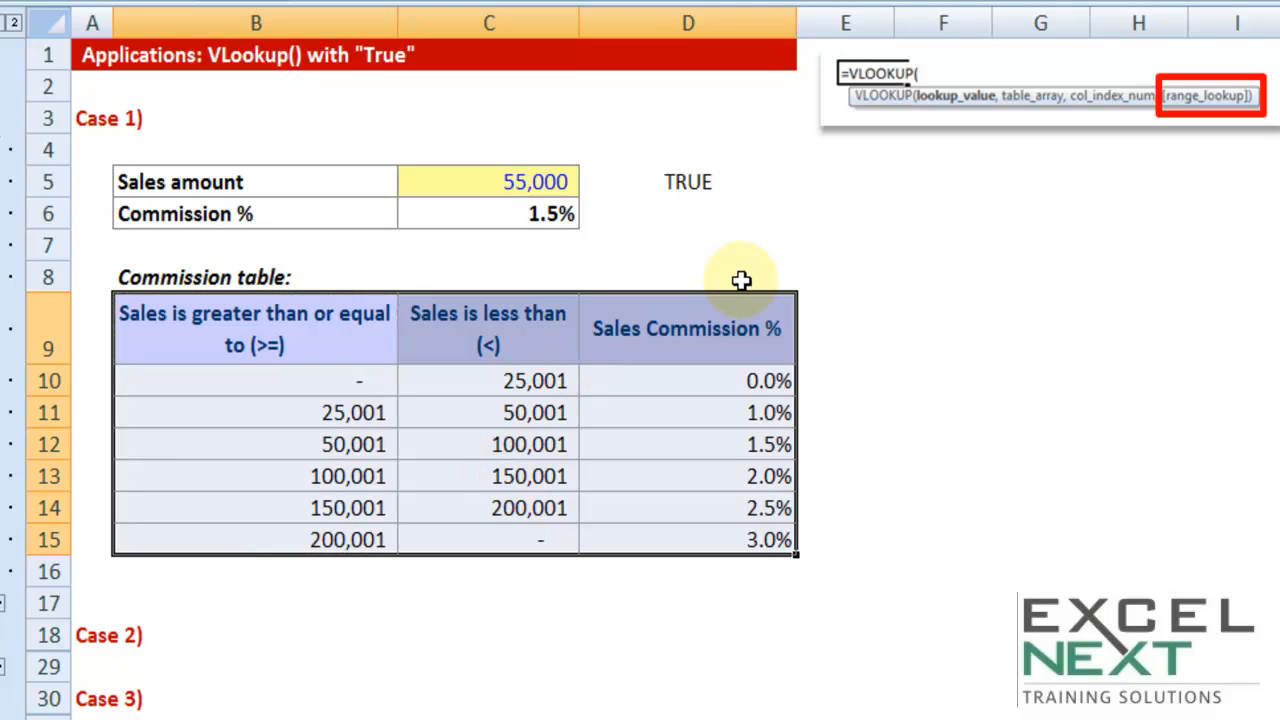
Delete the TRUE note from D5, try the note "Slabs >=" in its place, and leave the cell empty
left_click(690, 172)
key("Delete")
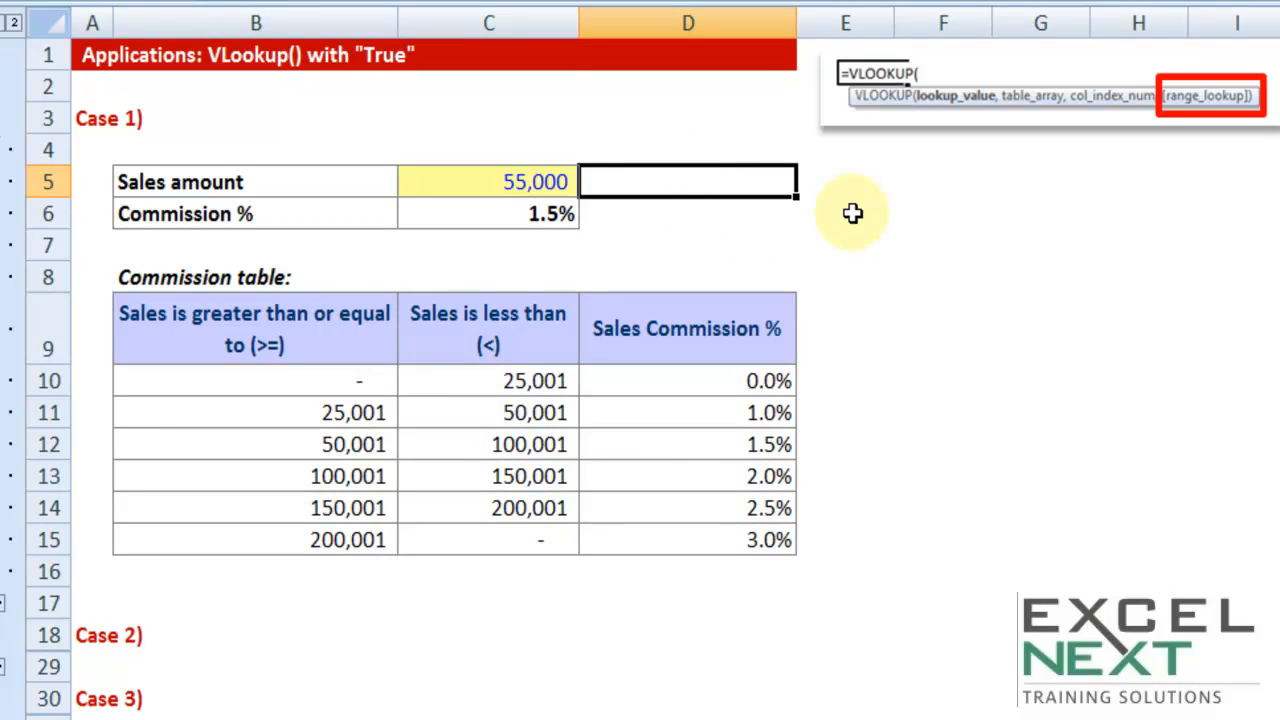
type("Slabs >=")
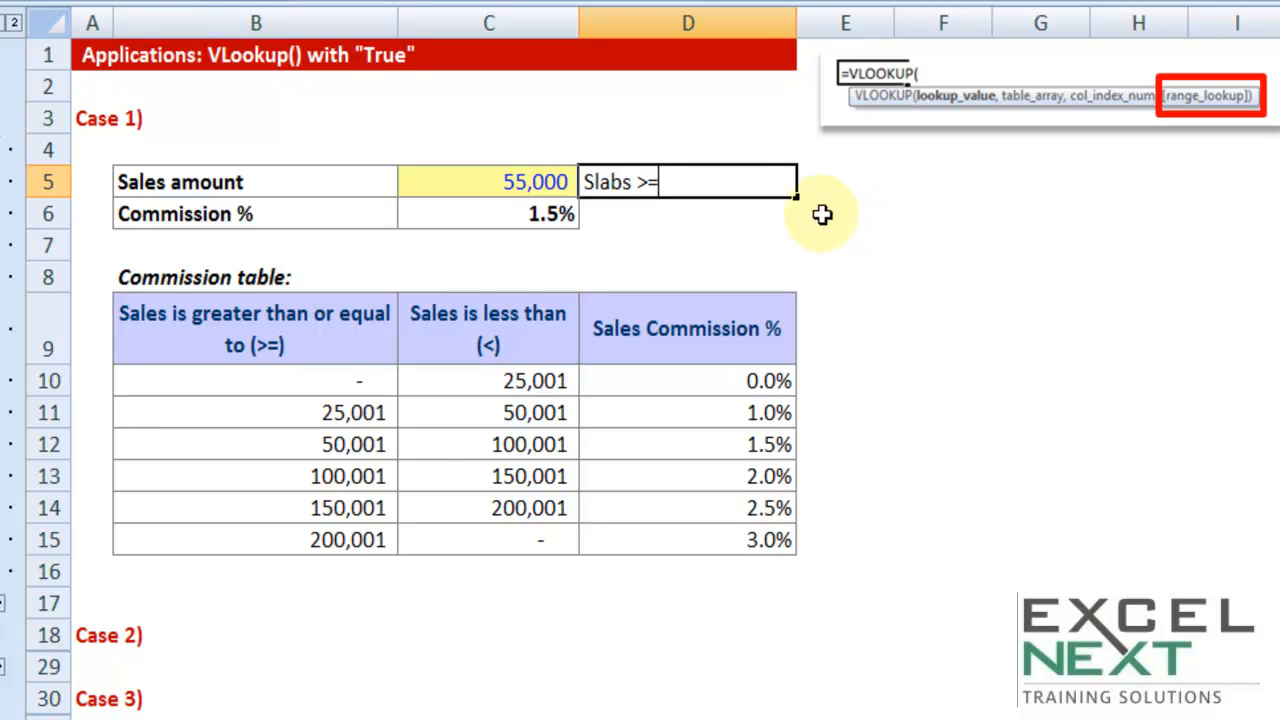
left_click_drag(706, 189, 535, 178)
key("BackSpace")
Try the VLOOKUP formula in C6 without its range_lookup argument, ending it after column index 3
double_click(540, 214)
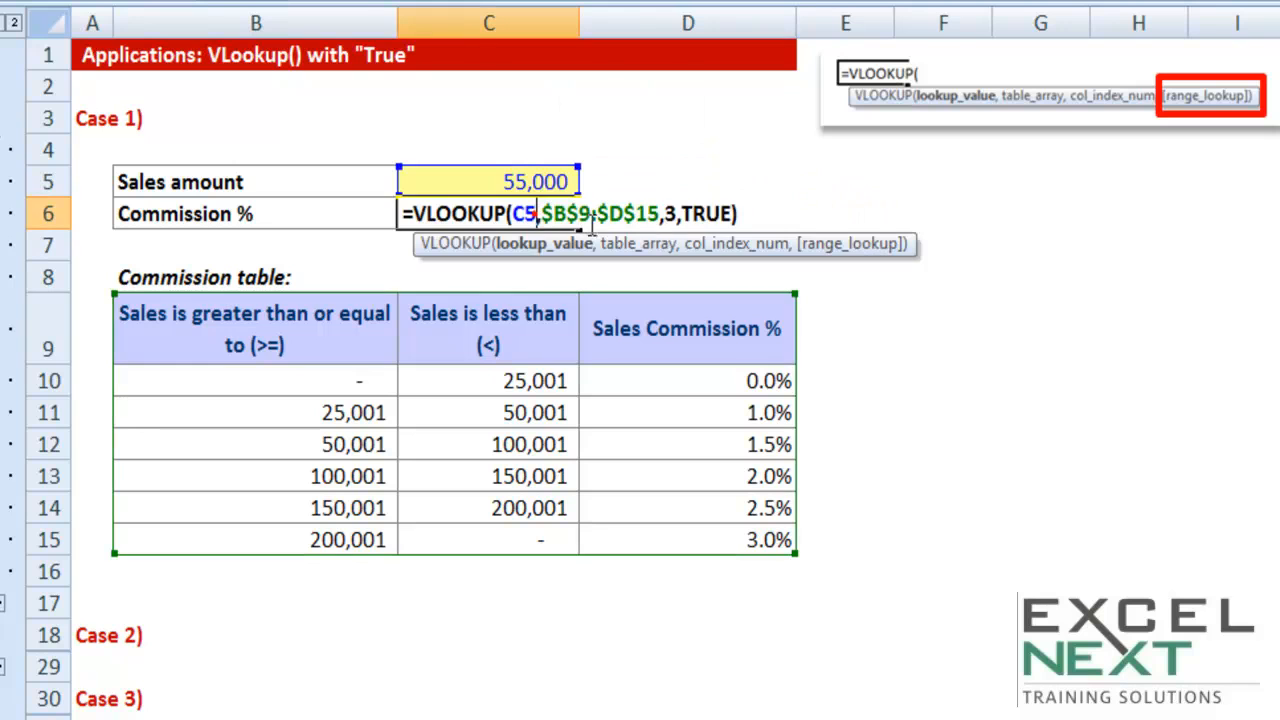
left_click_drag(677, 214, 751, 212)
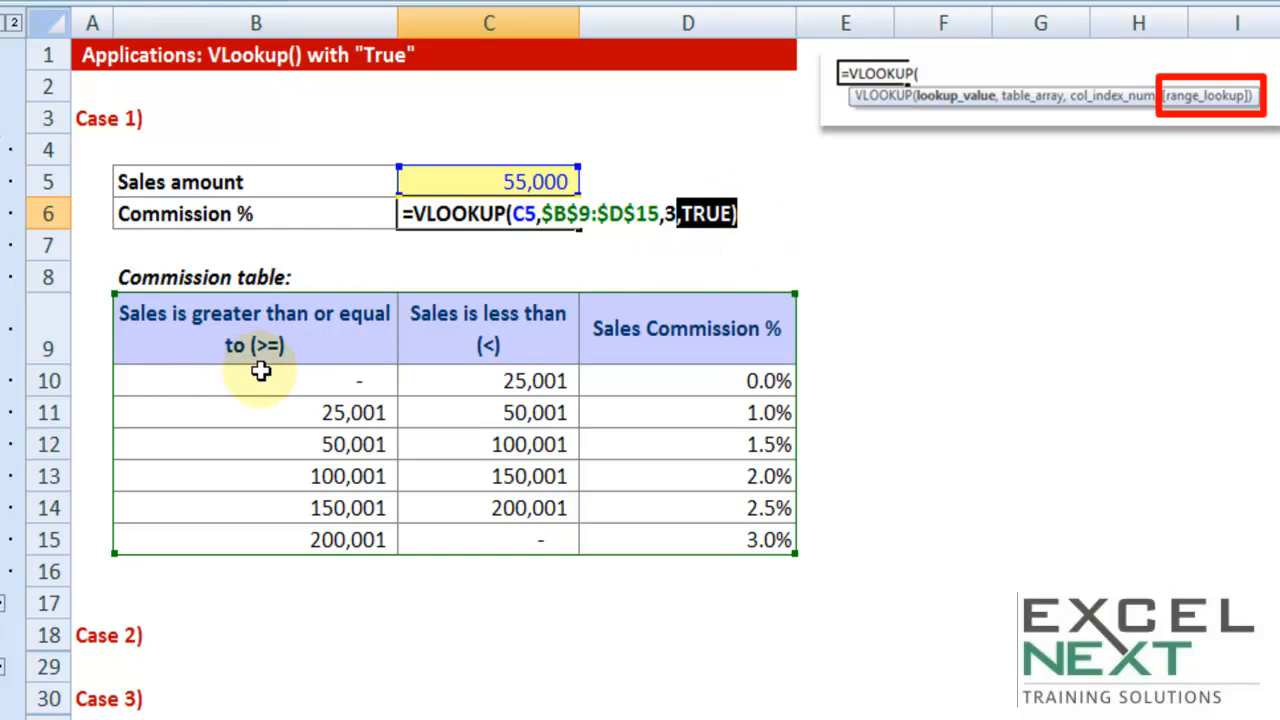
left_click_drag(681, 214, 746, 211)
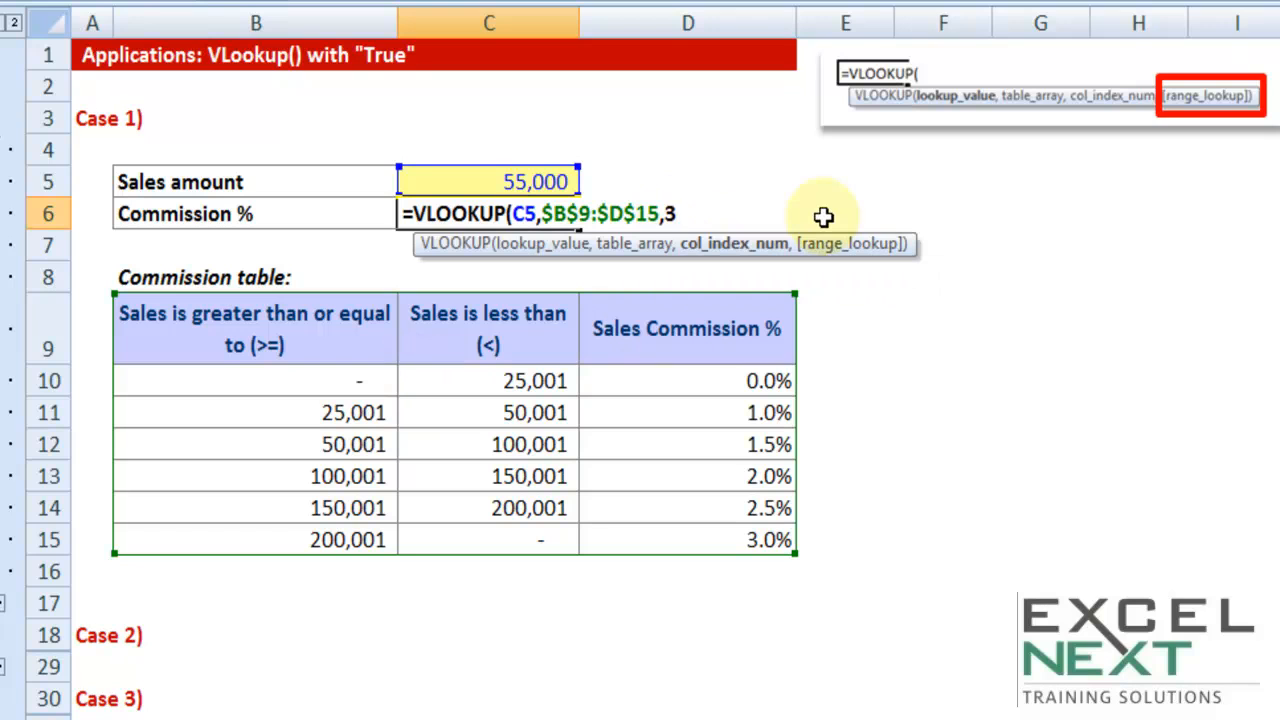
left_click(732, 212)
key("BackSpace")
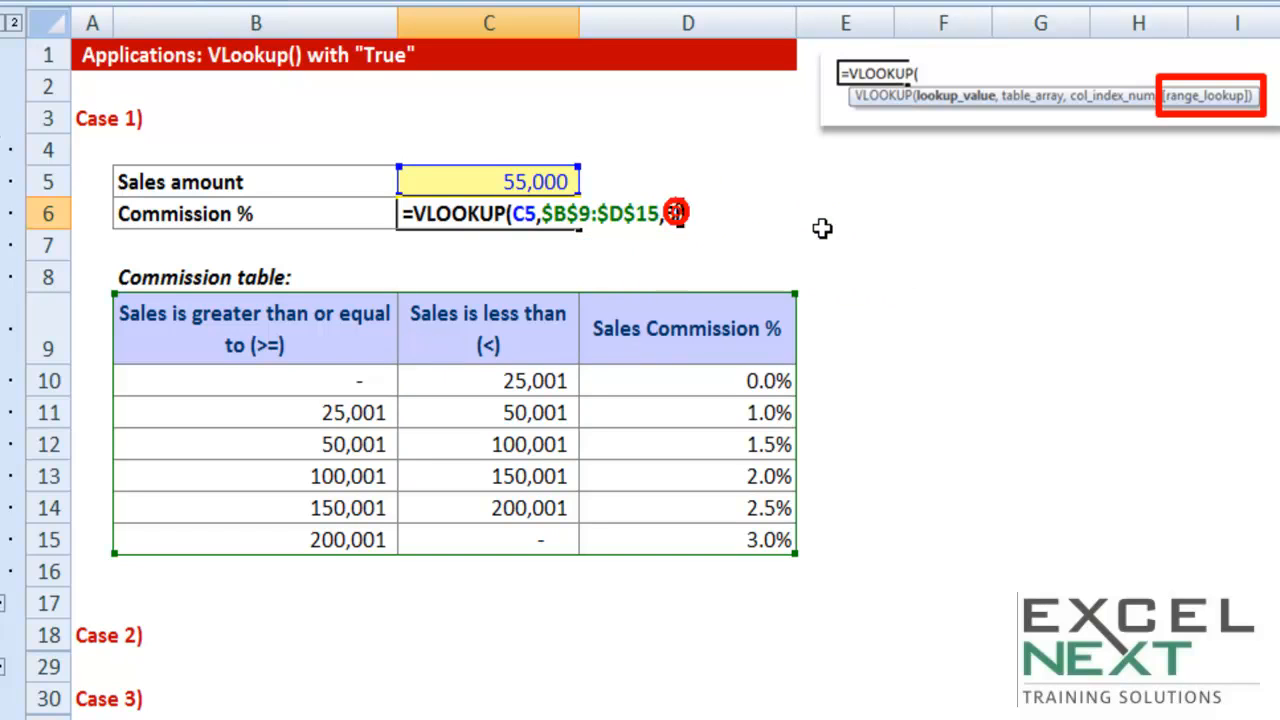
Try TRUE and 1 as the range_lookup argument of the C6 formula, and complete the formula with TRUE
type(",")
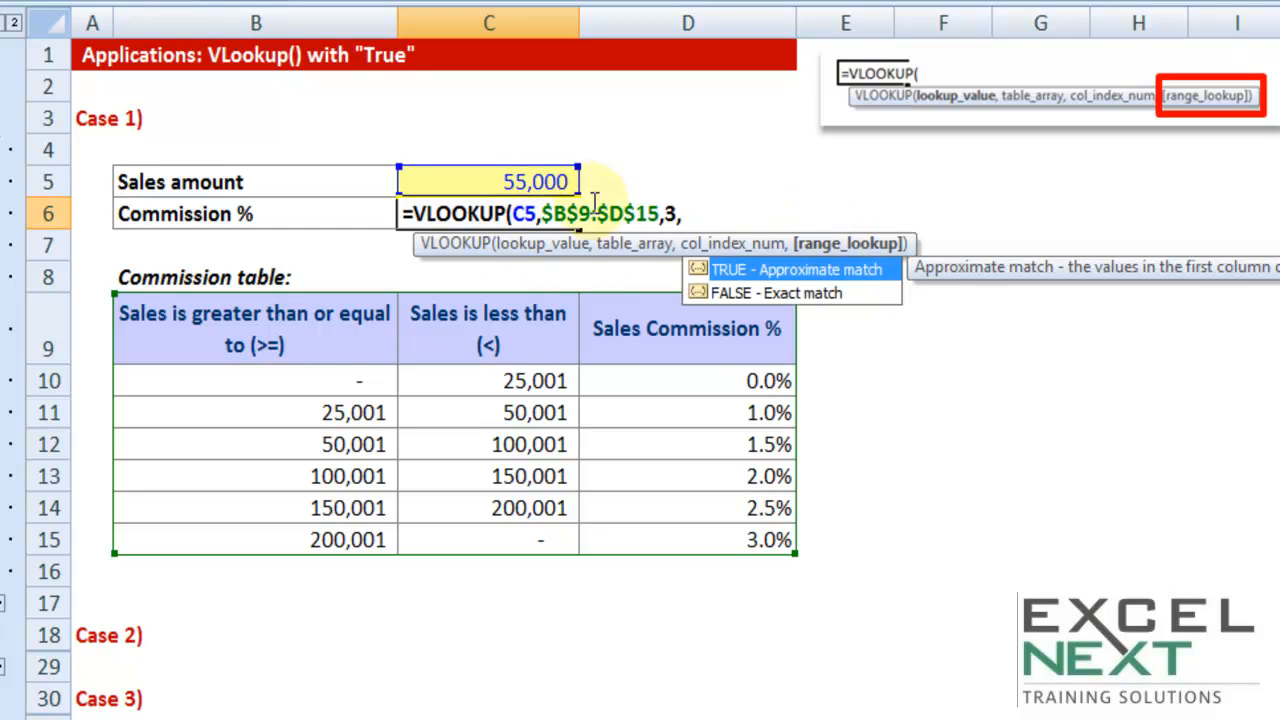
double_click(742, 272)
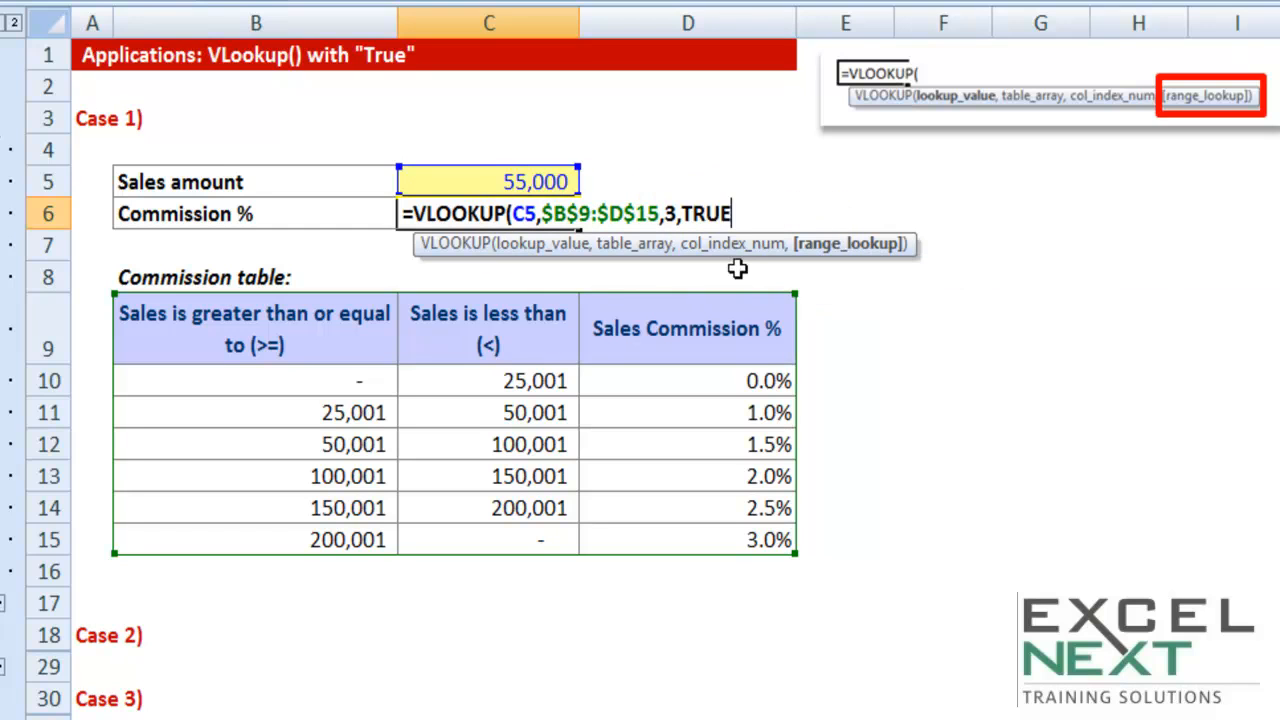
key("BackSpace")
key("BackSpace")
key("BackSpace")
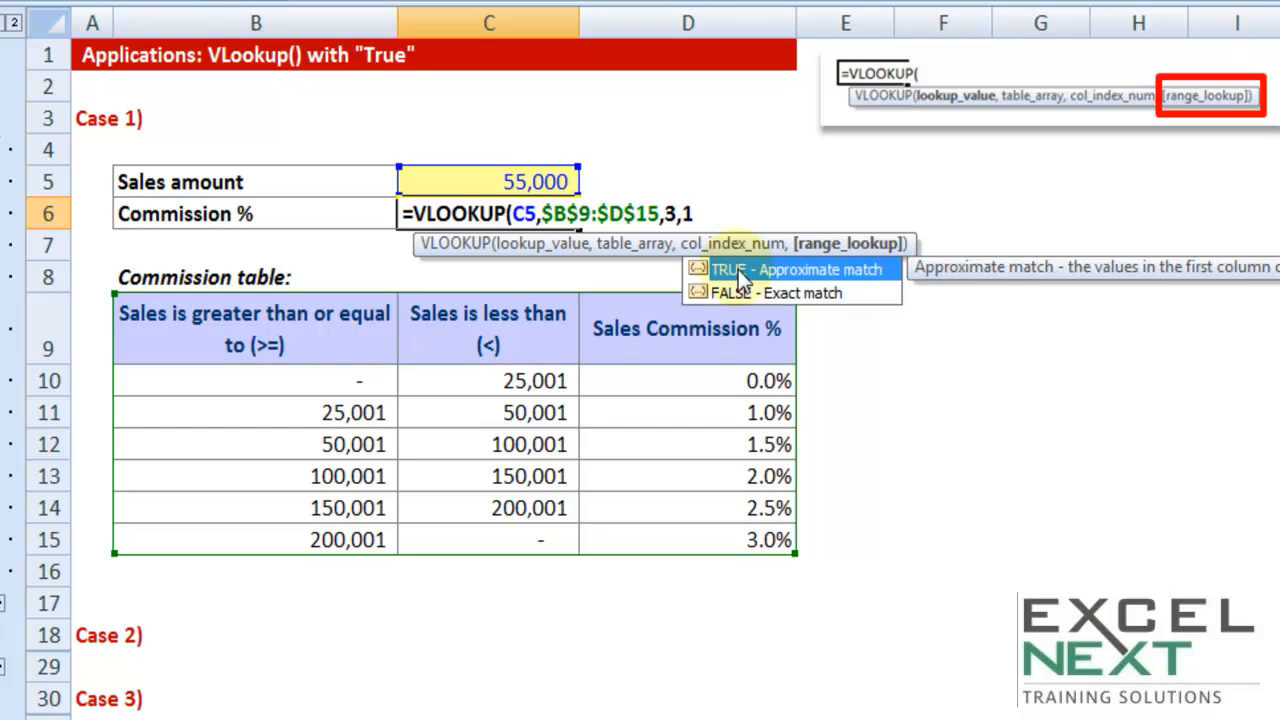
key("BackSpace")
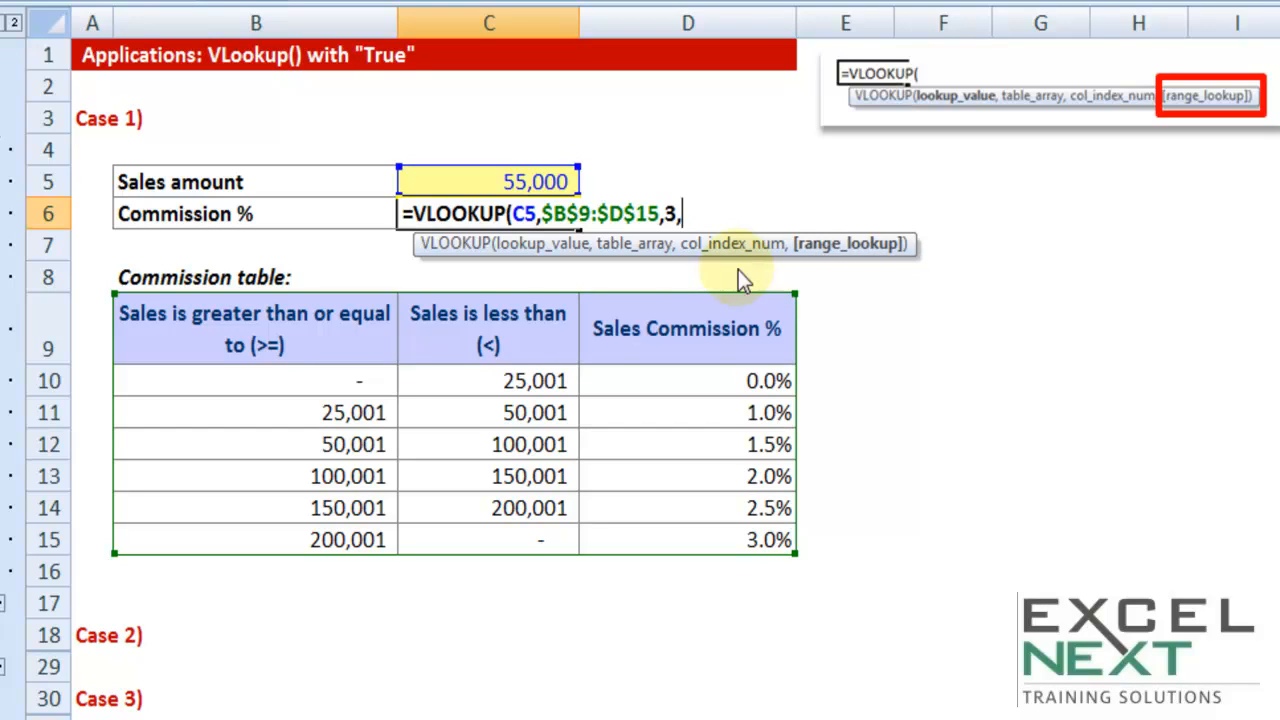
type(",")
type("true)")
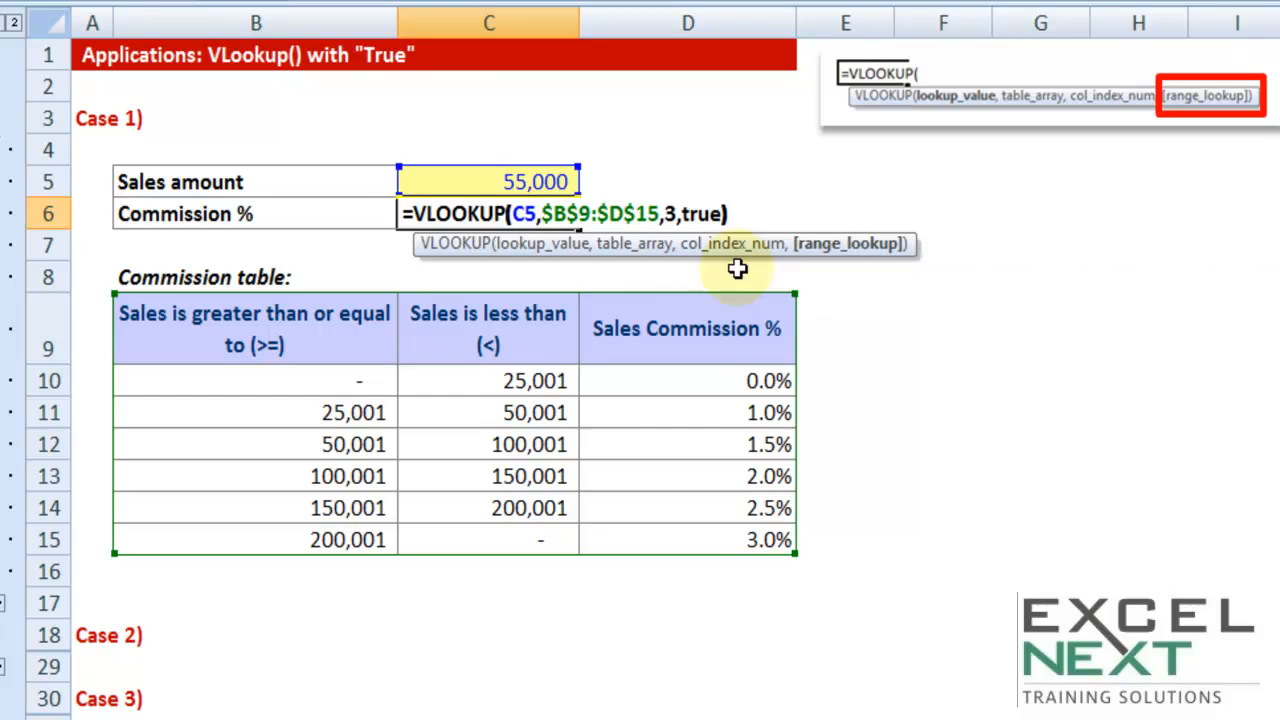
key("Return")
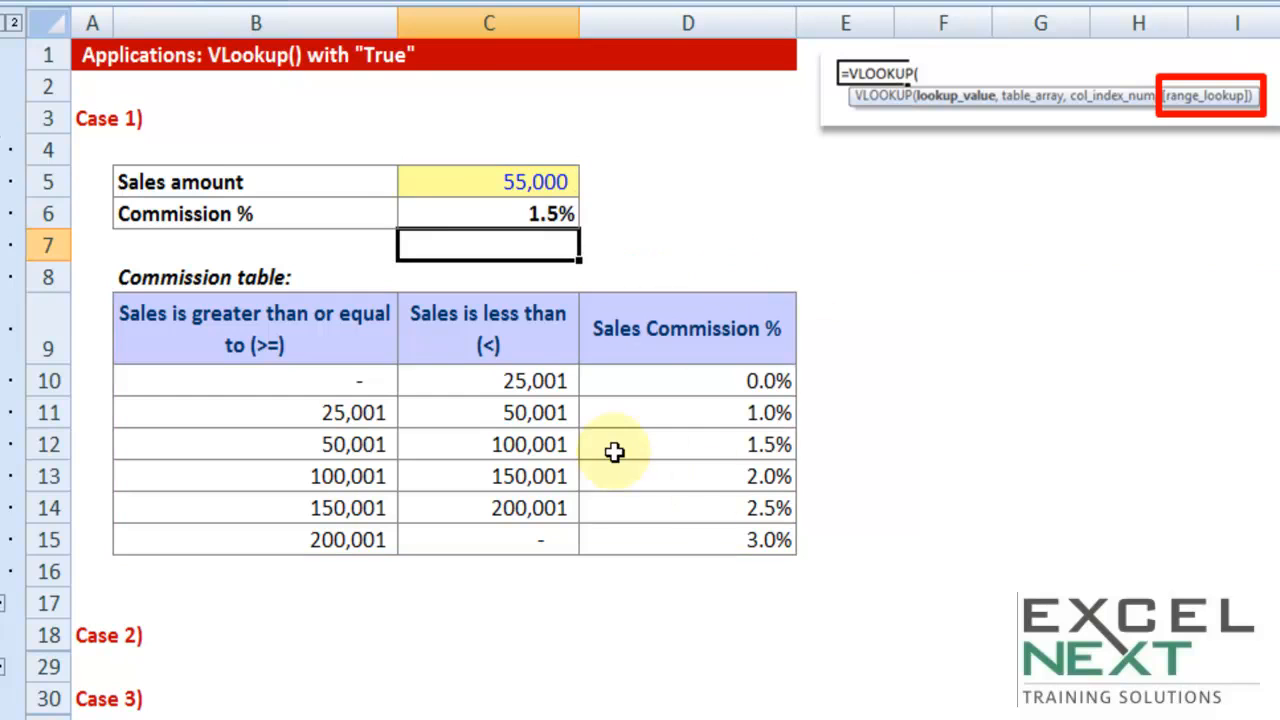
Expand the collapsed rows of the Case 2 section to show its age and entry fee table
scroll(616, 446, "down", 1)
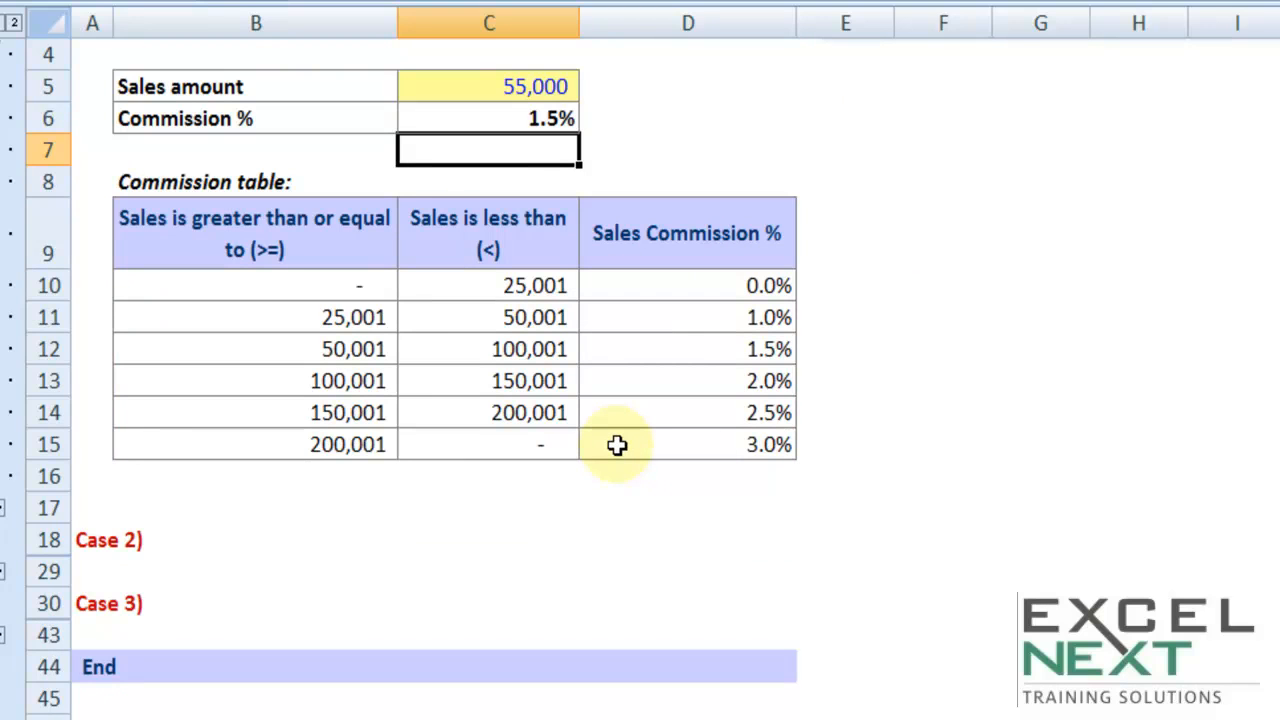
left_click(10, 578)
scroll(359, 514, "down", 3)
scroll(359, 514, "down", 1)
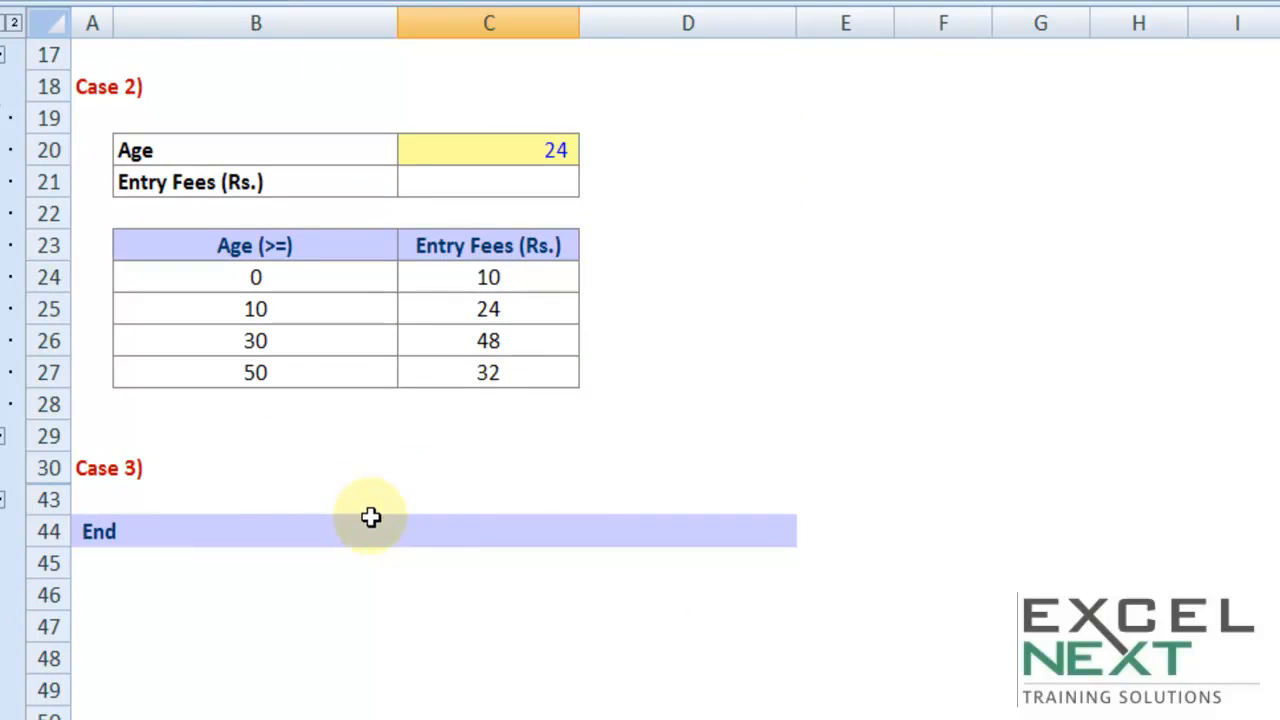
Examine the age slabs in B23:B27, the matching entry fees for the first two slabs, and the age in C20
left_click_drag(310, 248, 303, 366)
left_click(266, 284)
left_click(265, 312)
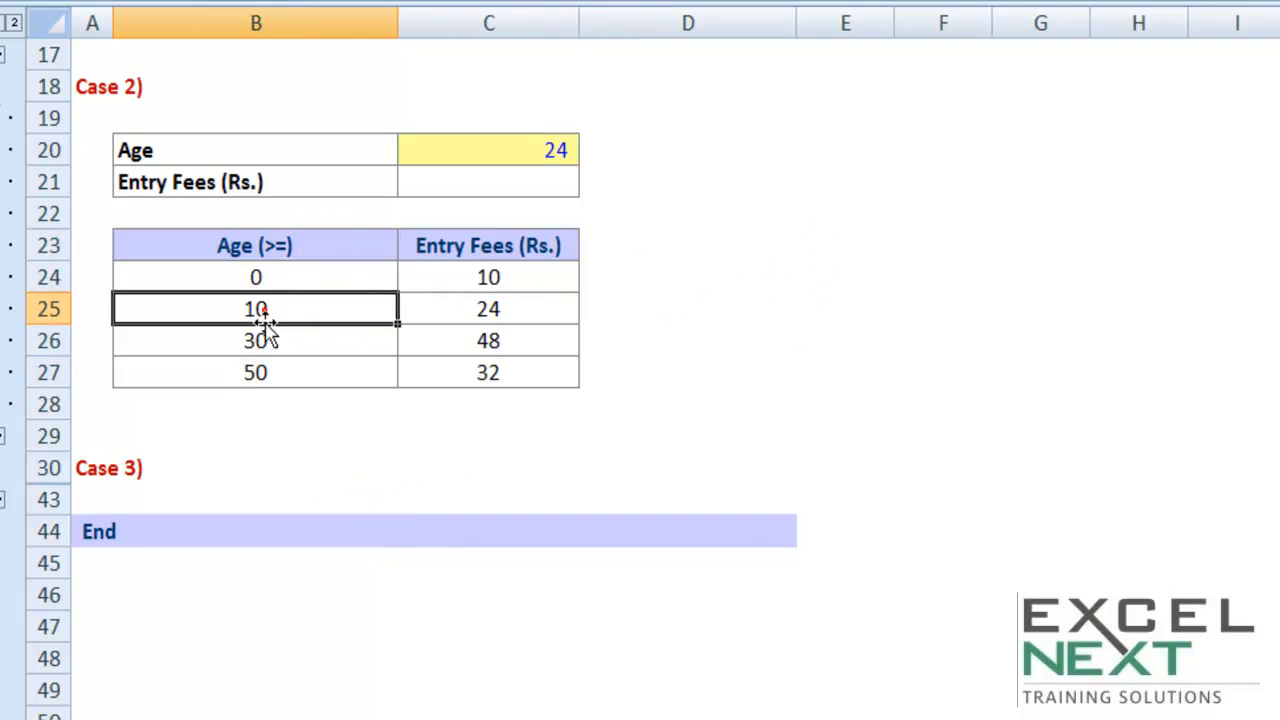
left_click(265, 342)
left_click(268, 372)
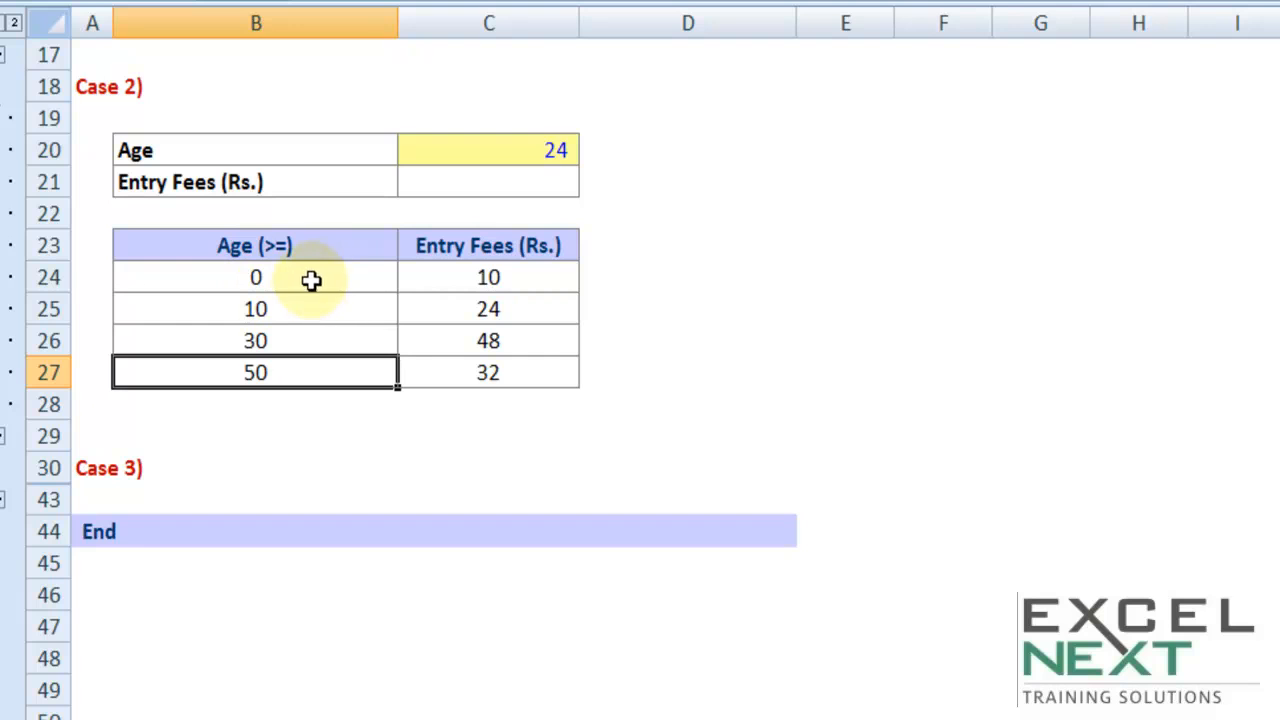
left_click(277, 311)
left_click(471, 282)
key("ctrl+c")
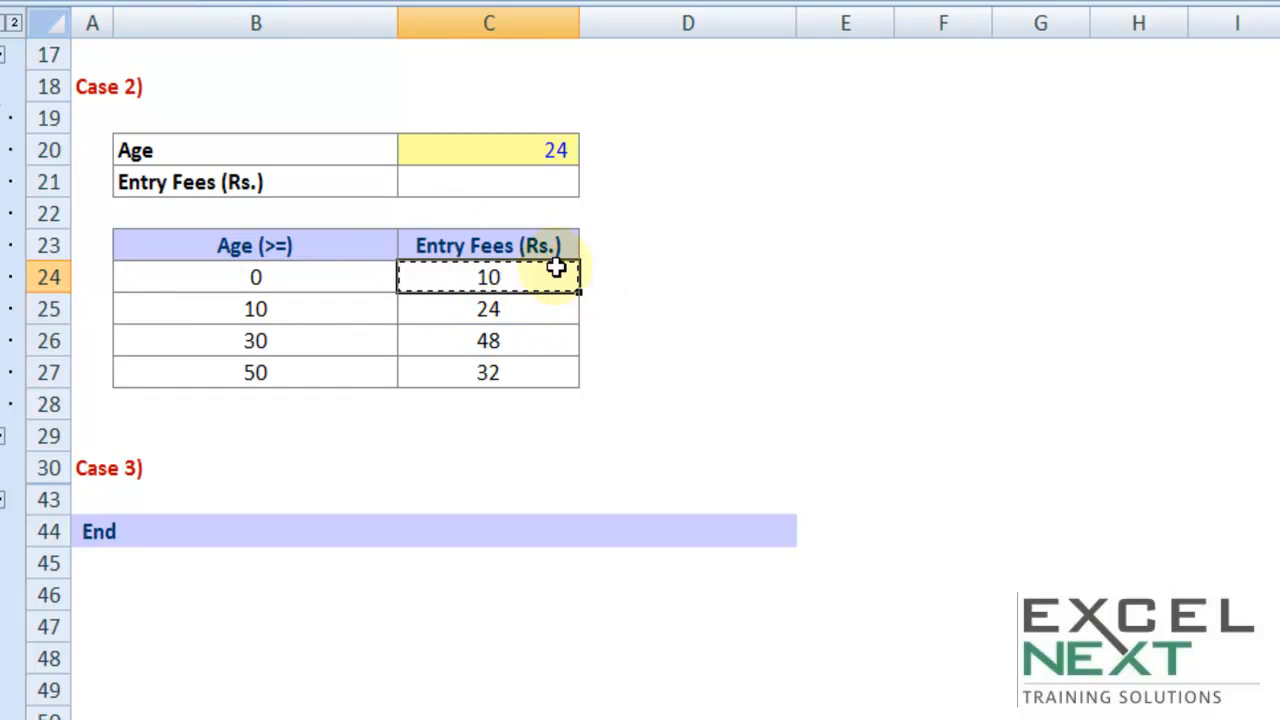
left_click(277, 310)
key("ctrl+c")
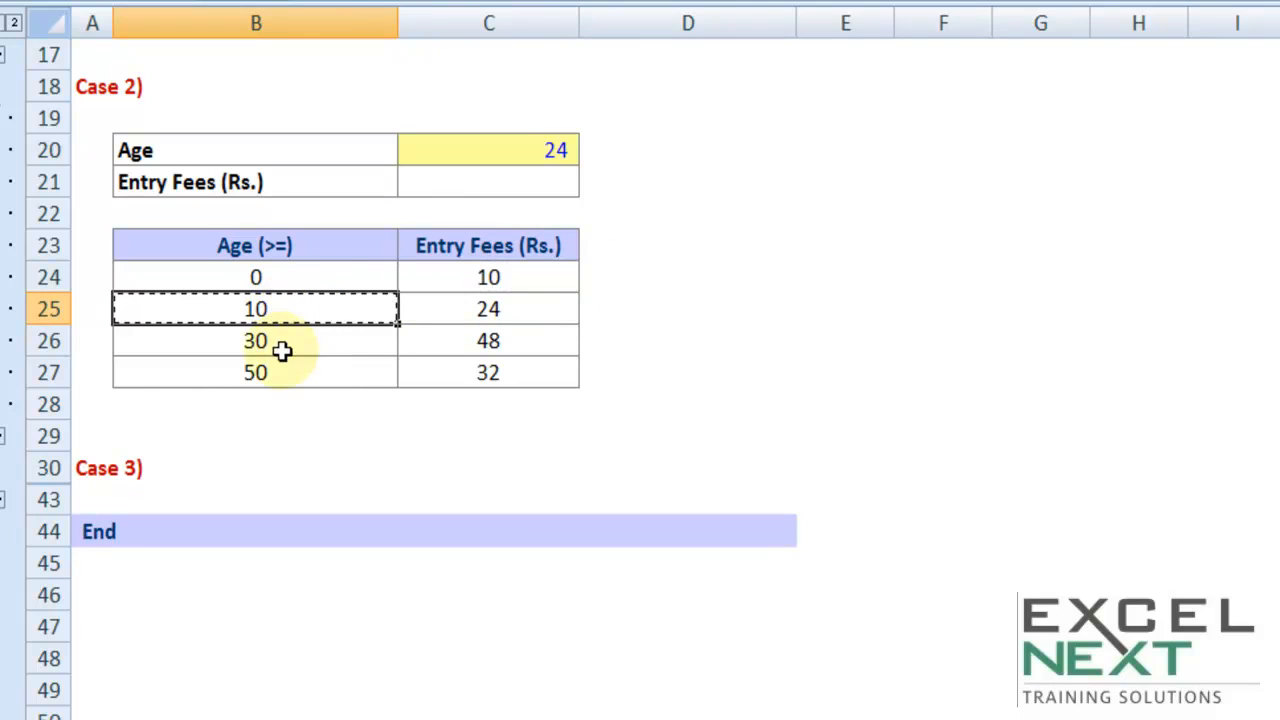
left_click(537, 311)
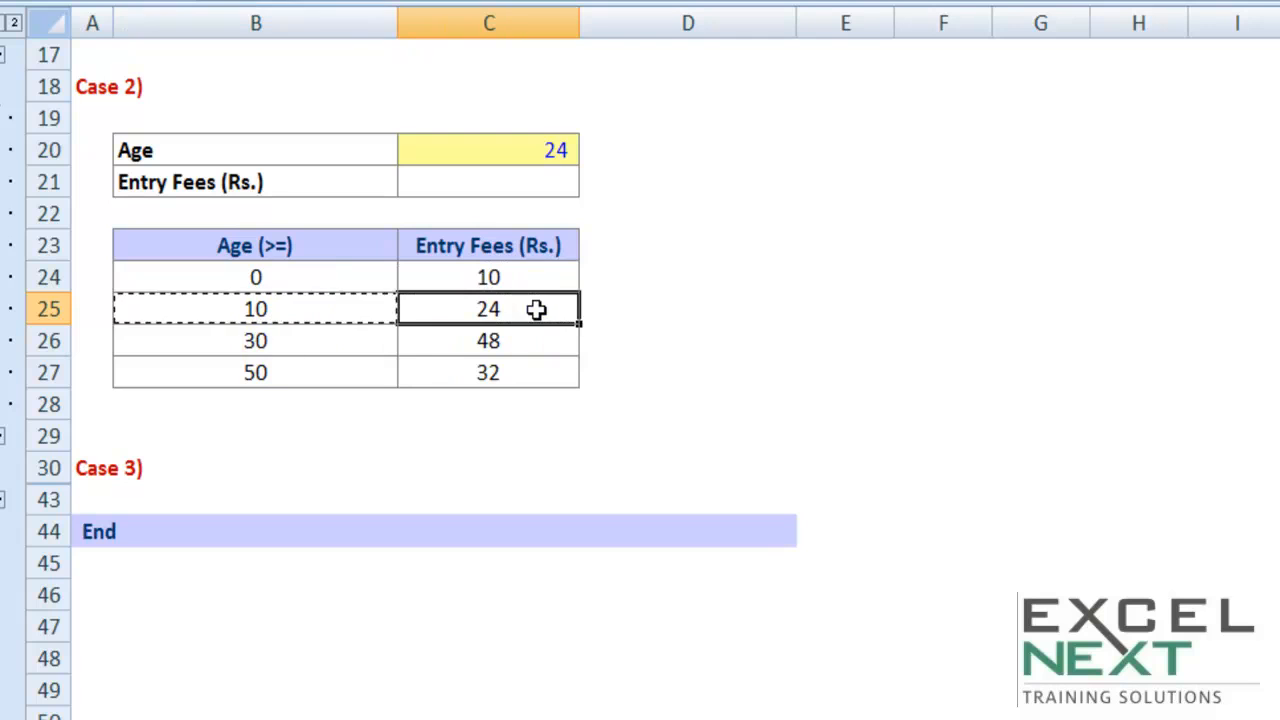
key("ctrl+c")
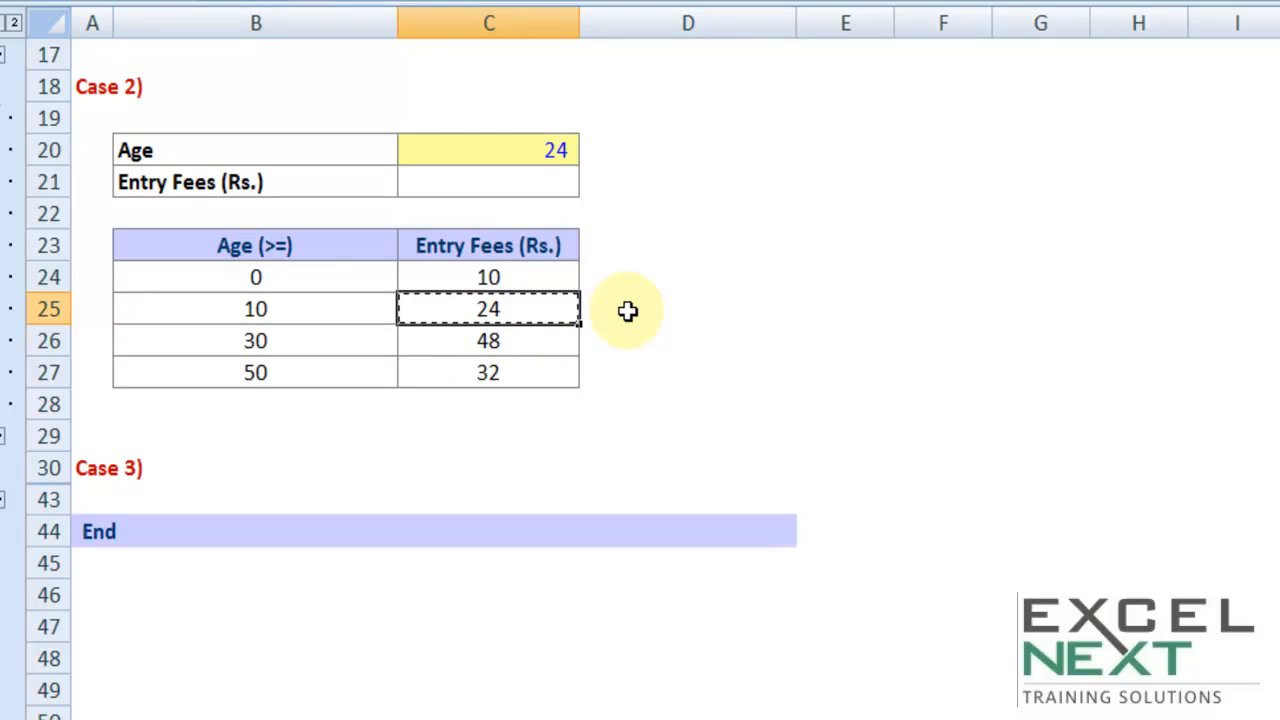
left_click(514, 150)
key("ctrl+c")
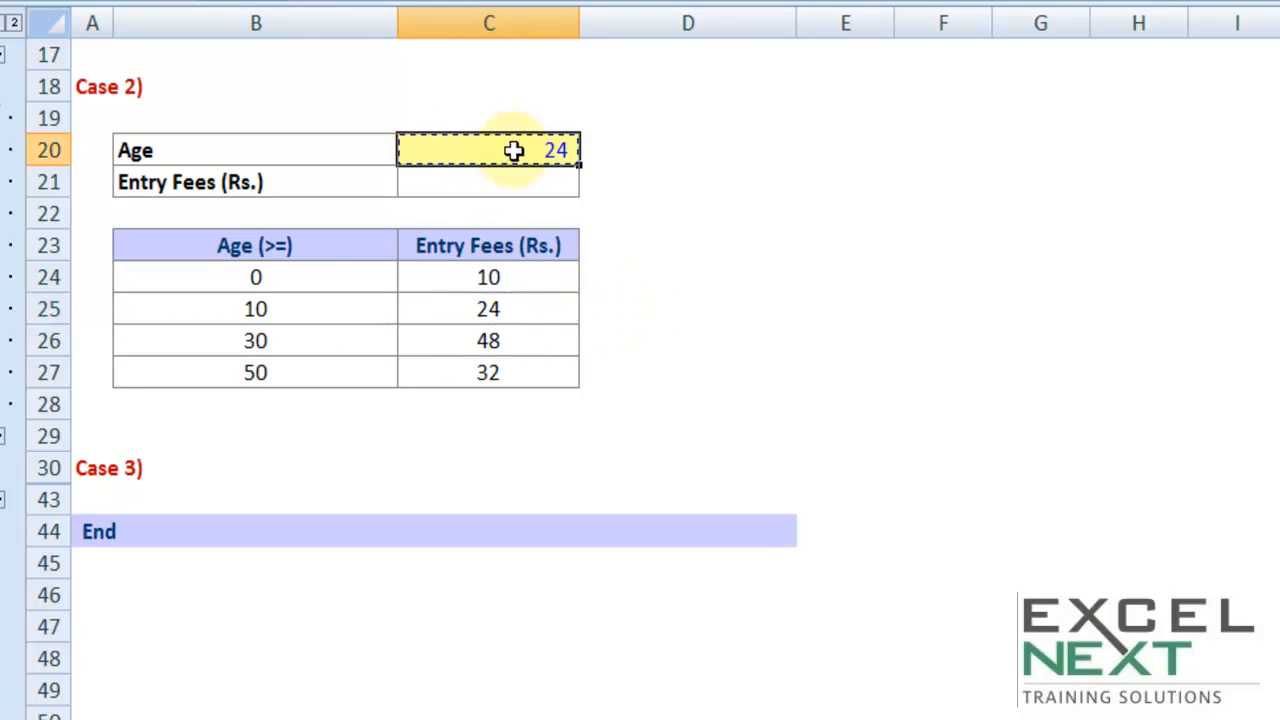
Start a VLOOKUP formula in C21 with C20 as the lookup value and $B$23:$C$27 as the absolute table array
left_click(452, 178)
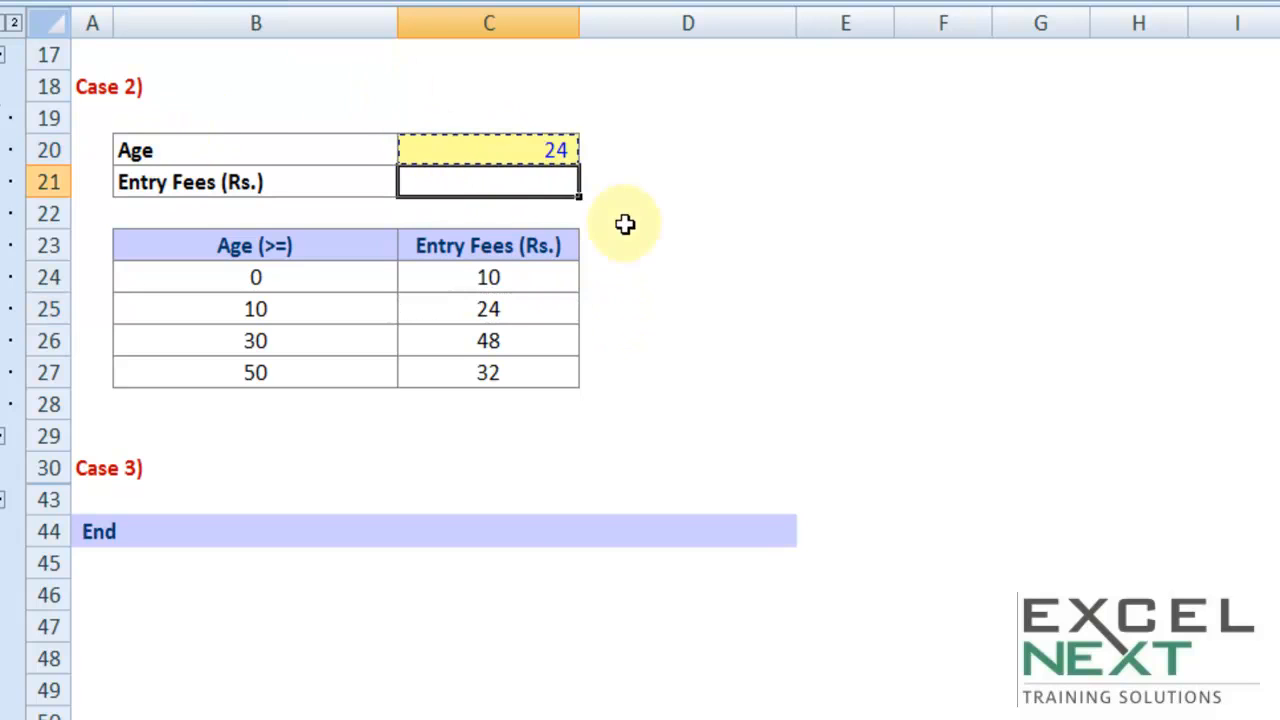
type("=vl")
key("Tab")
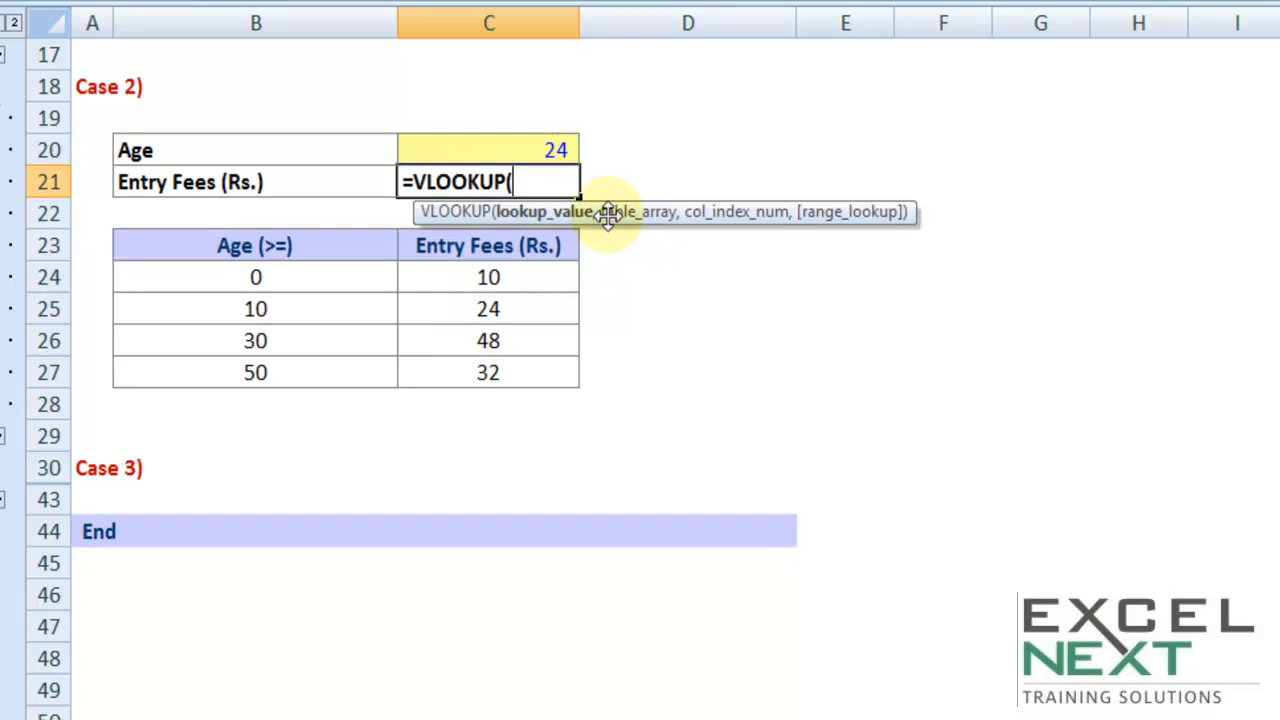
left_click(522, 150)
type(",")
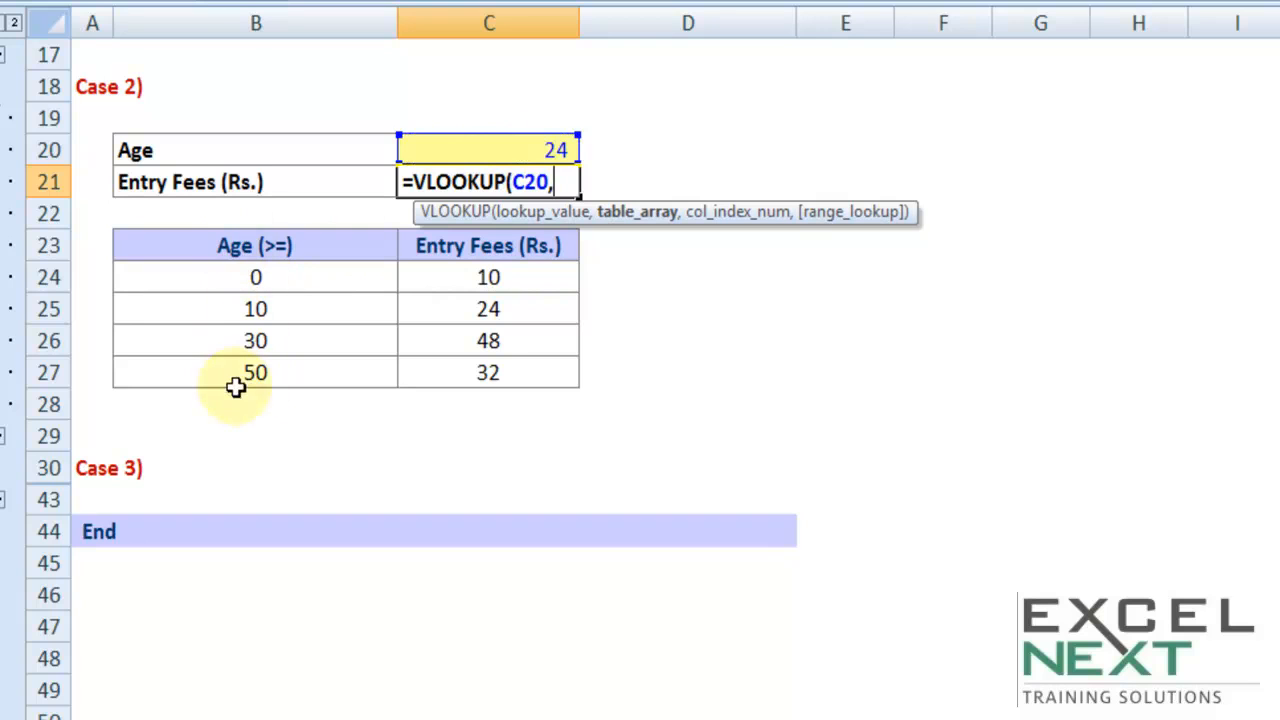
left_click_drag(245, 245, 468, 374)
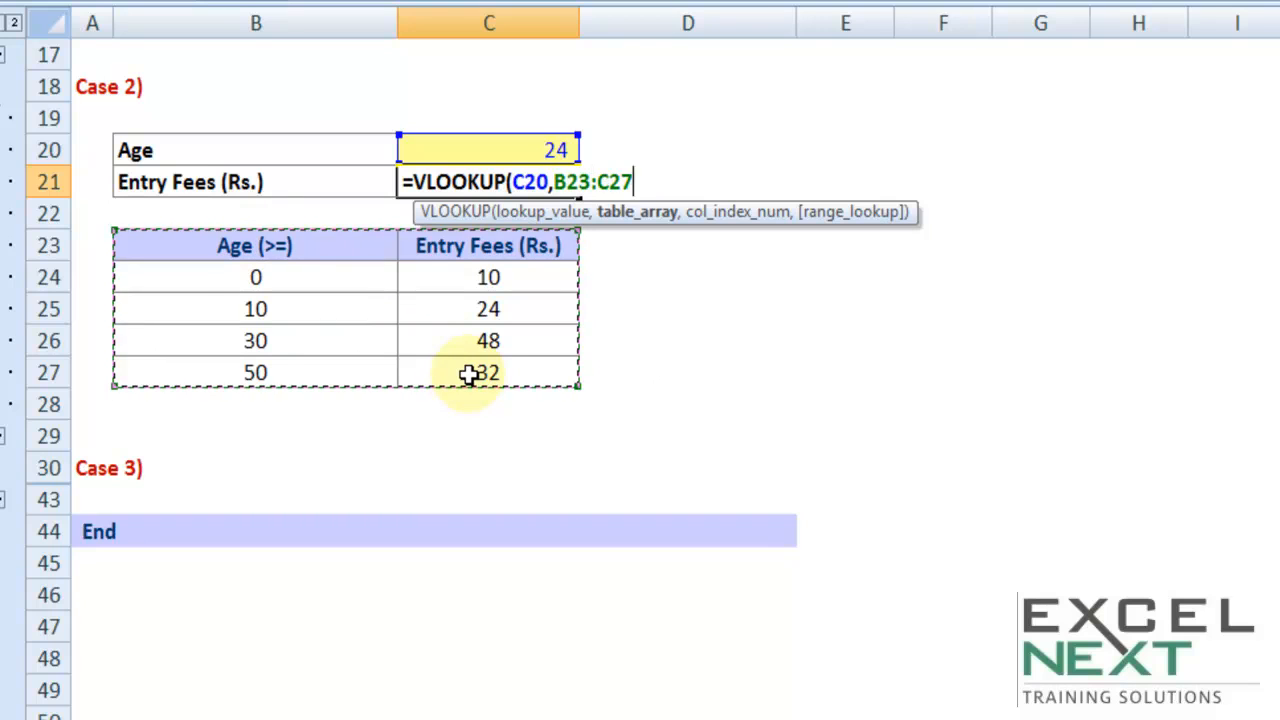
key("F4")
type(",")
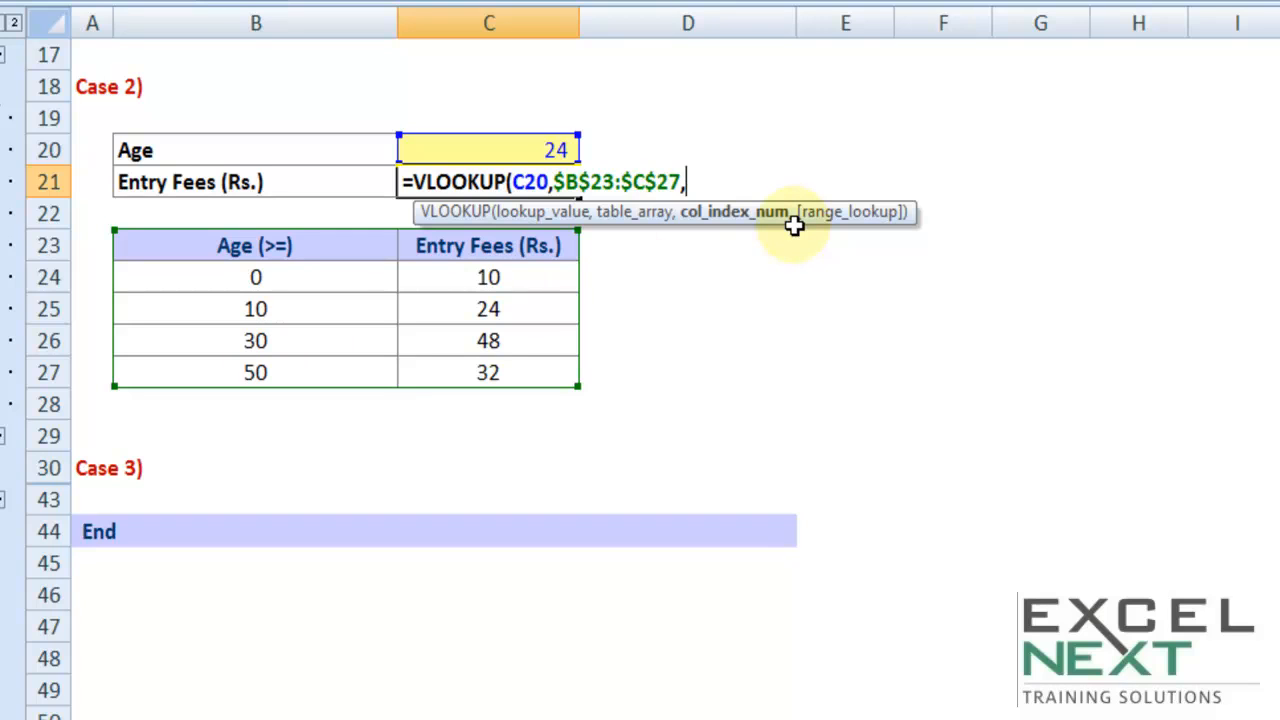
Complete the C21 formula with column index 2 and TRUE as the range lookup, replacing a mistakenly chosen FALSE
type(",")
key("Down")
key("Tab")
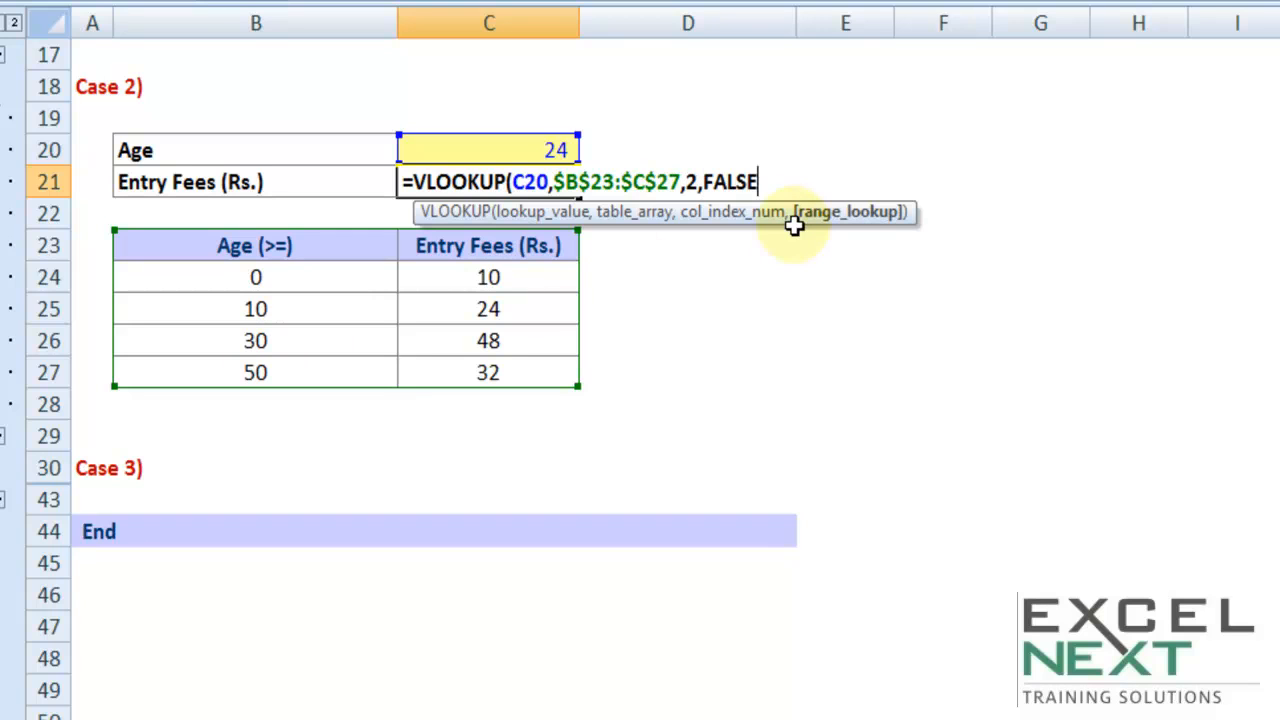
key("BackSpace")
key("BackSpace")
key("BackSpace")
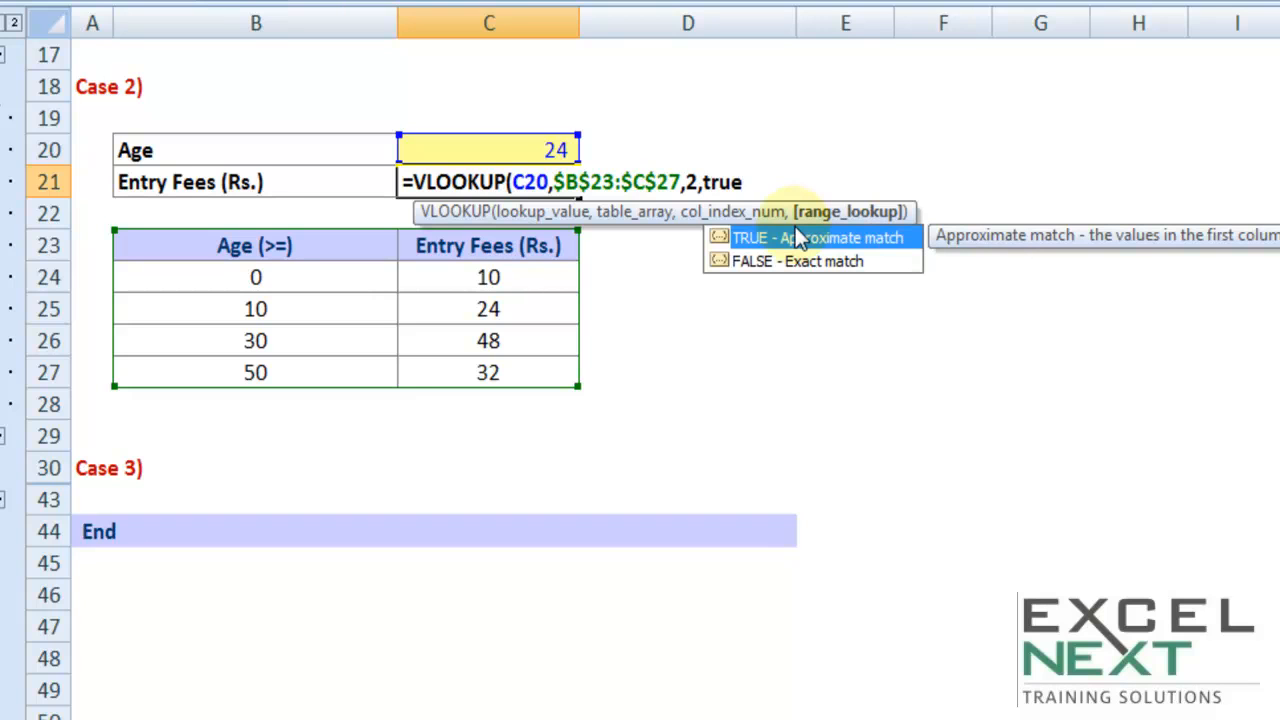
type(")")
key("Return")
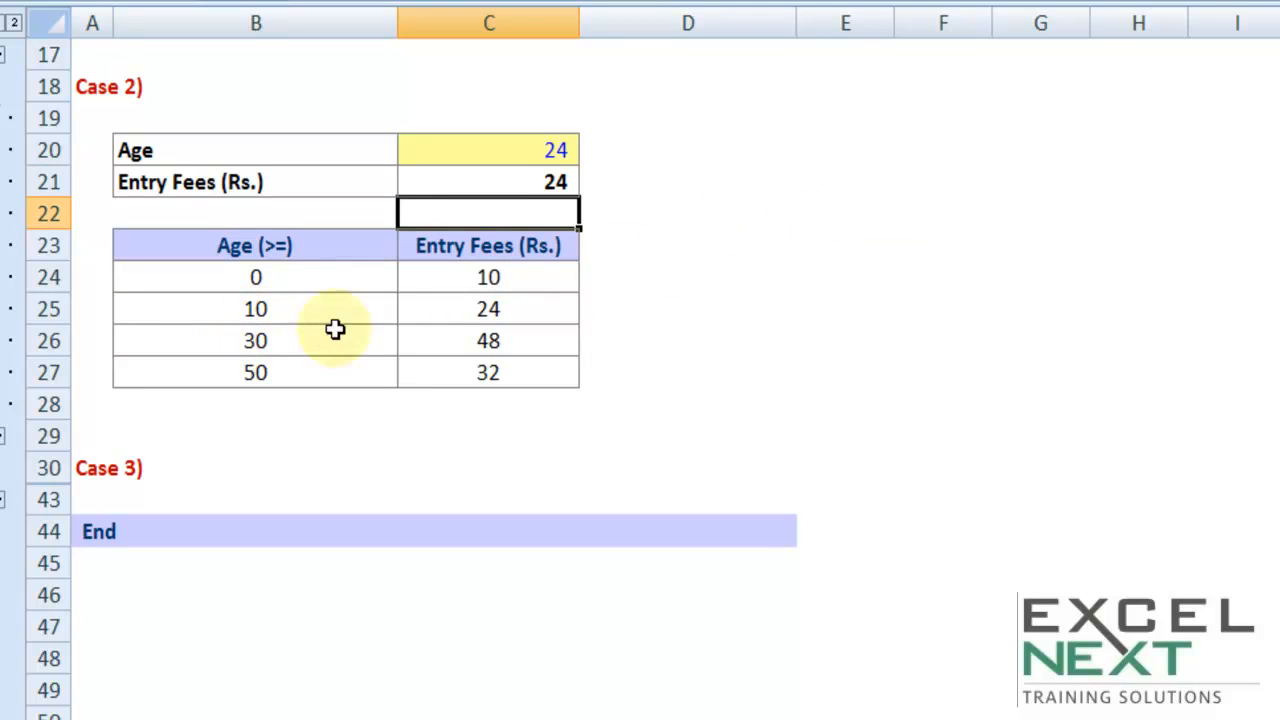
Test the entry fee lookup by setting the age in C20 to 50, and finally to 49
left_click(535, 141)
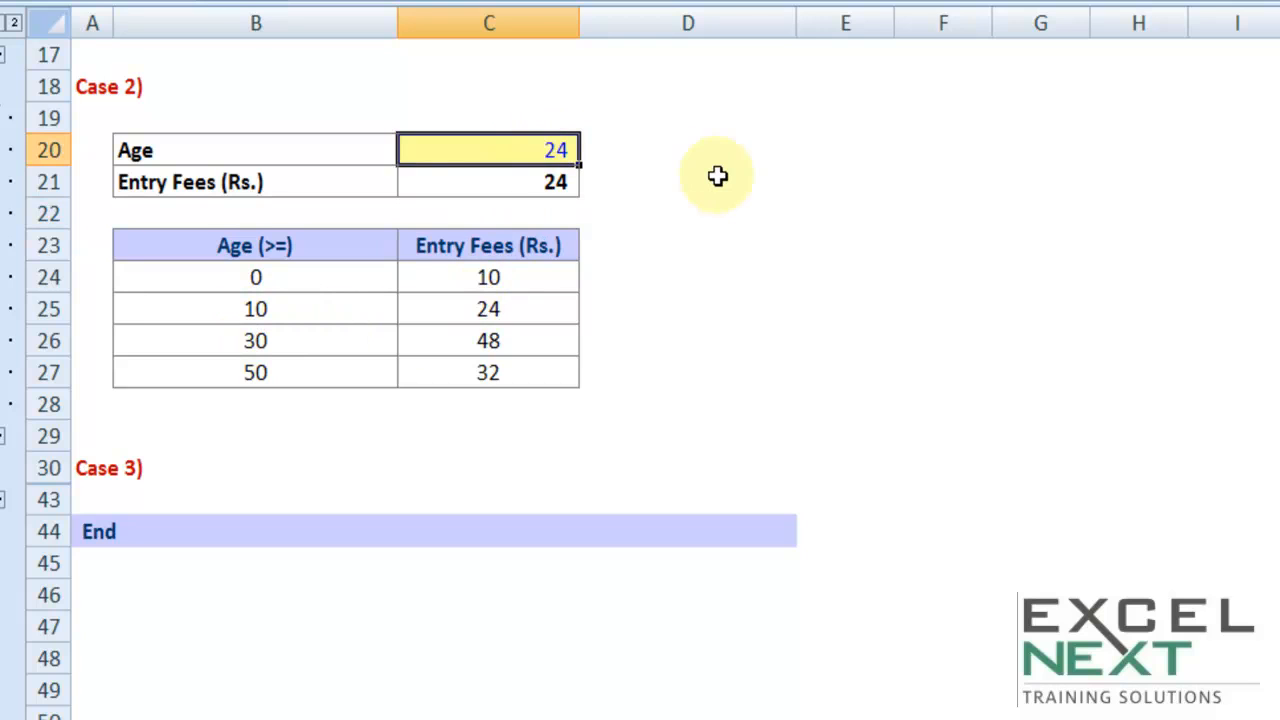
type("50")
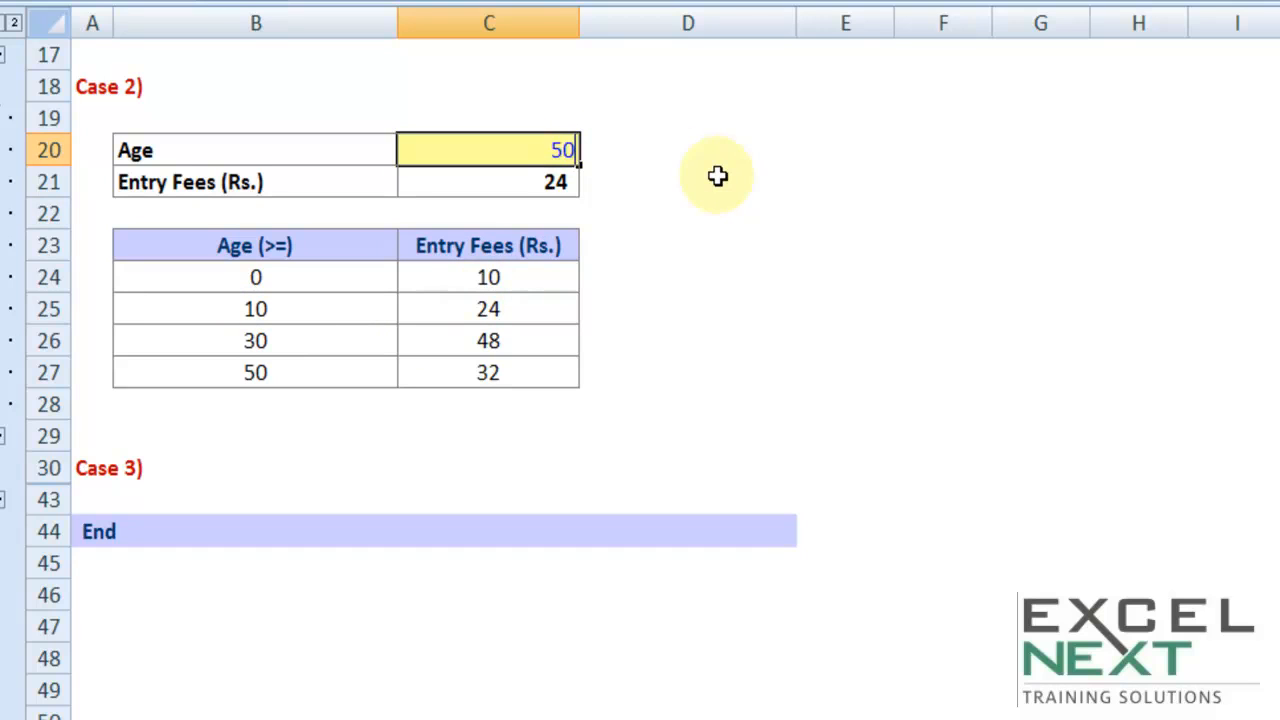
key("Tab")
left_click(519, 152)
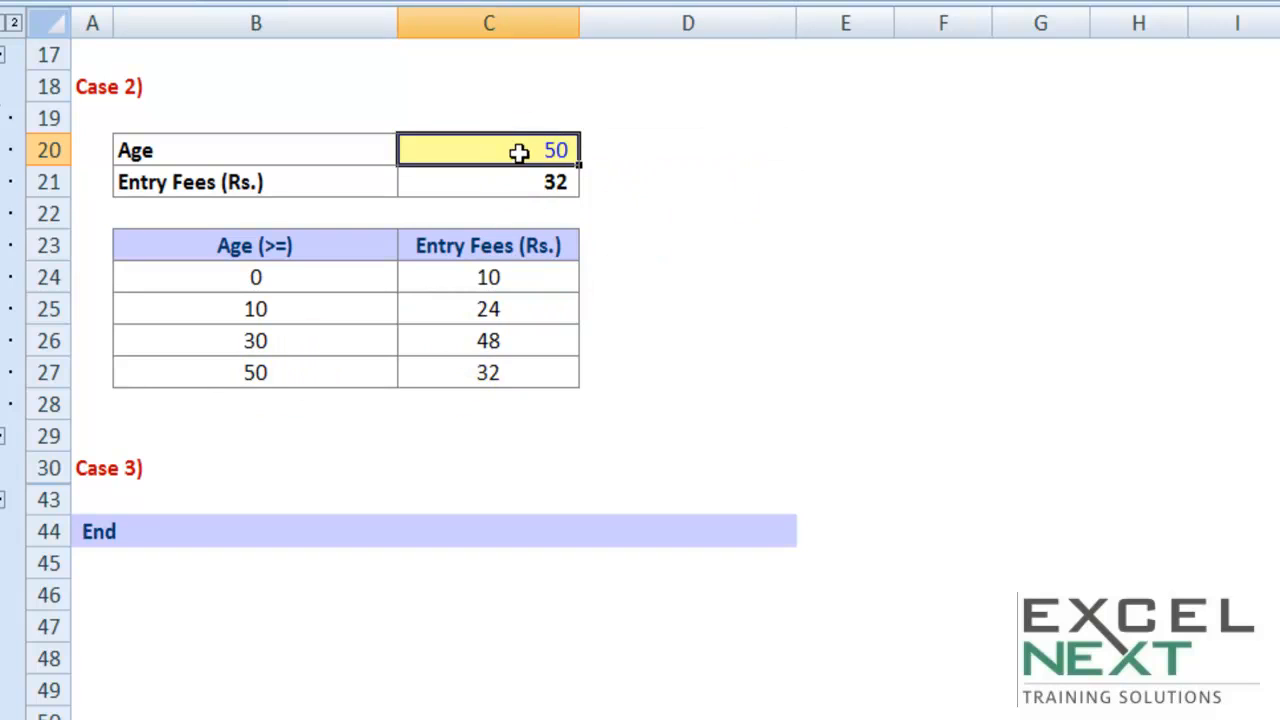
type("49")
key("Tab")
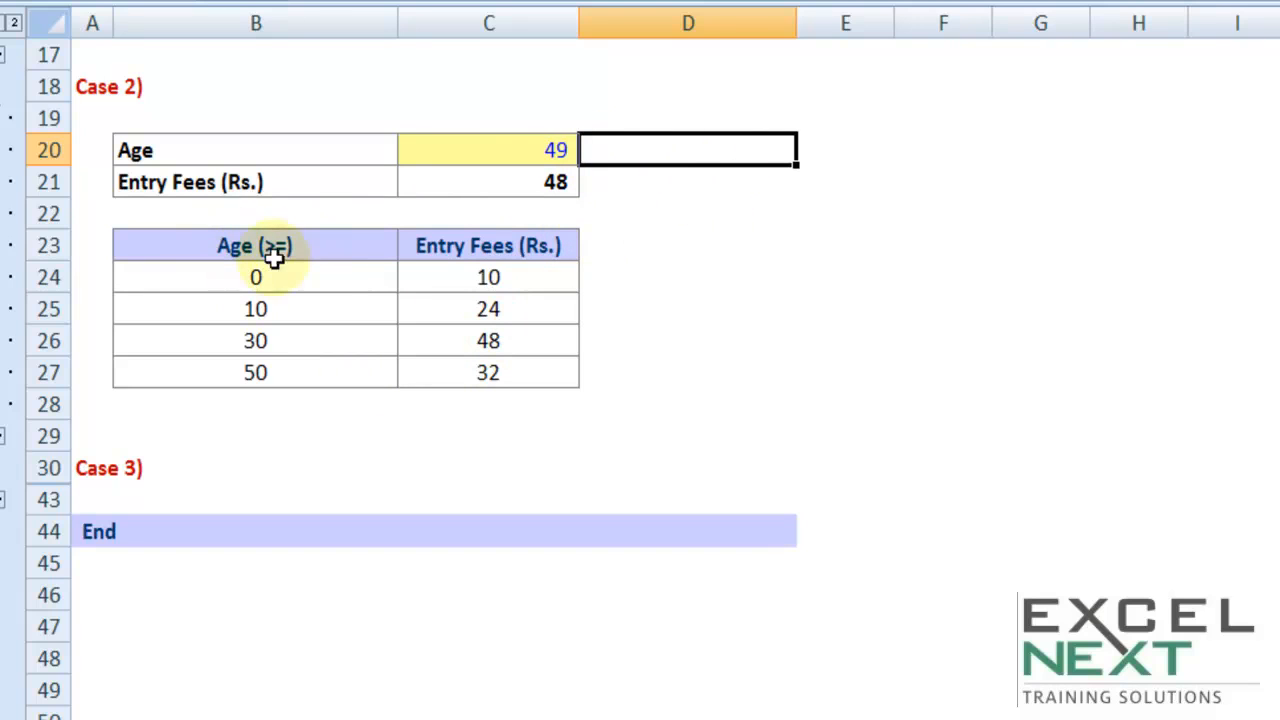
Review the entry fee table in B23:C27 and the order of its age slabs in B23:B27
left_click_drag(263, 243, 457, 369)
key("ctrl+c")
left_click_drag(320, 250, 302, 362)
key("ctrl+c")
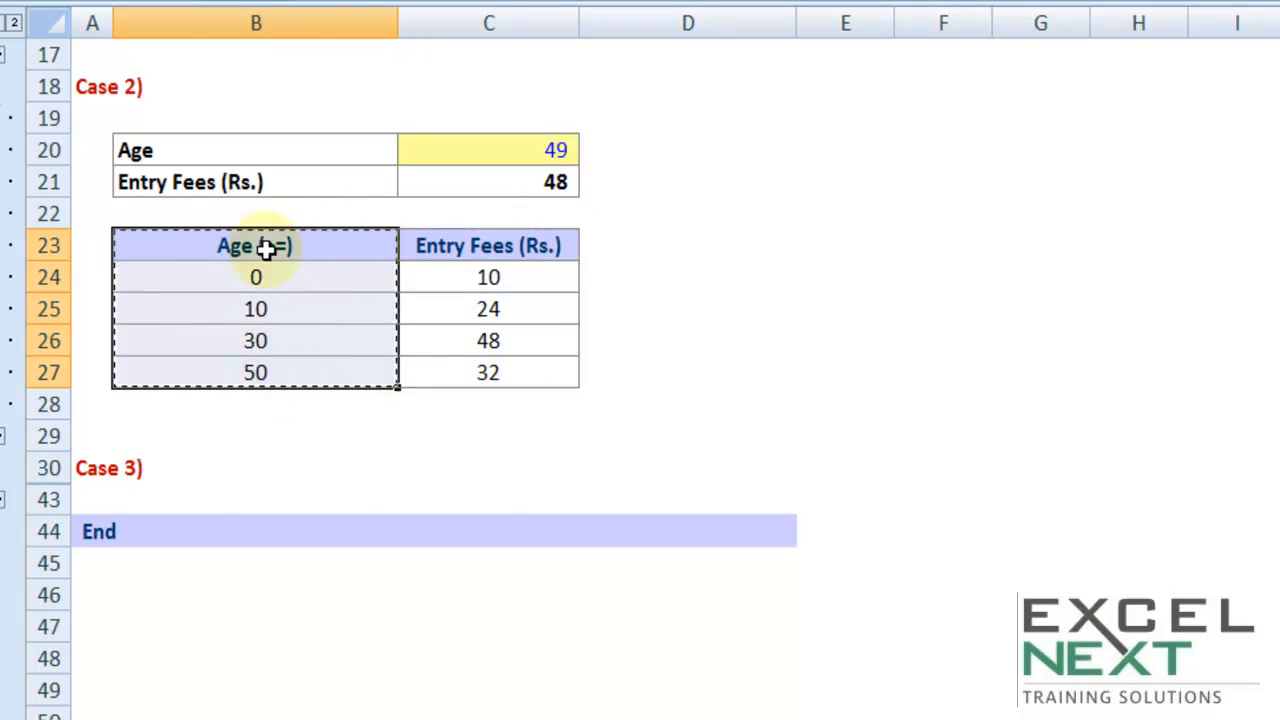
Collapse the Case 2 rows and expand the Case 3 section with the iron-ore grade table
left_click(4, 437)
left_click(4, 183)
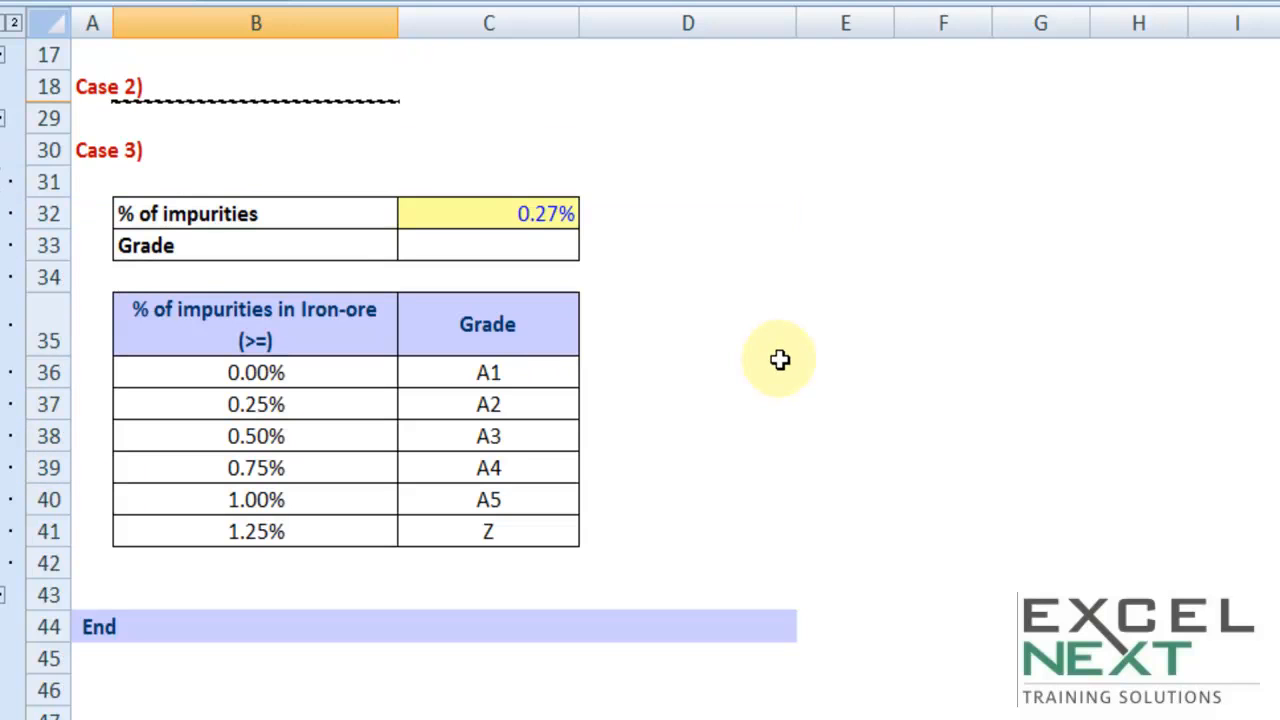
Review the iron-ore table's "% of impurities in Iron-ore (>=)" header, its impurity slabs and the grades in C36:C41
left_click(570, 185)
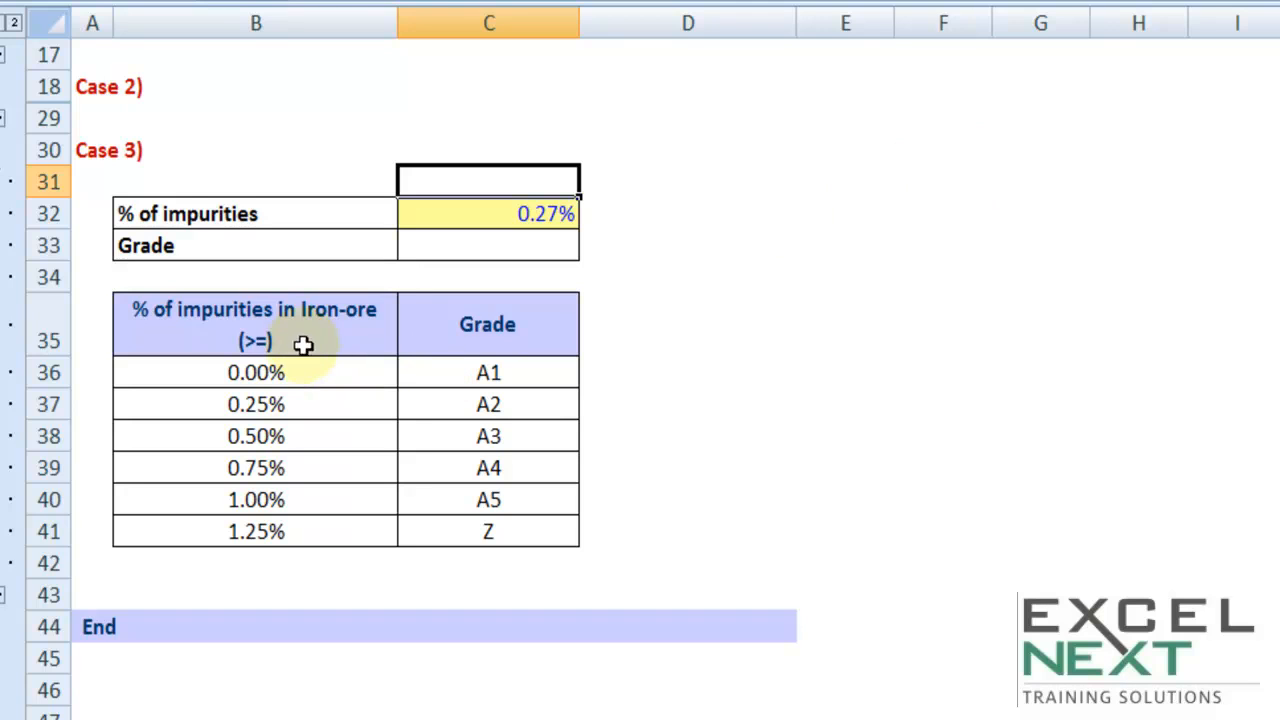
double_click(130, 309)
left_click_drag(131, 309, 380, 309)
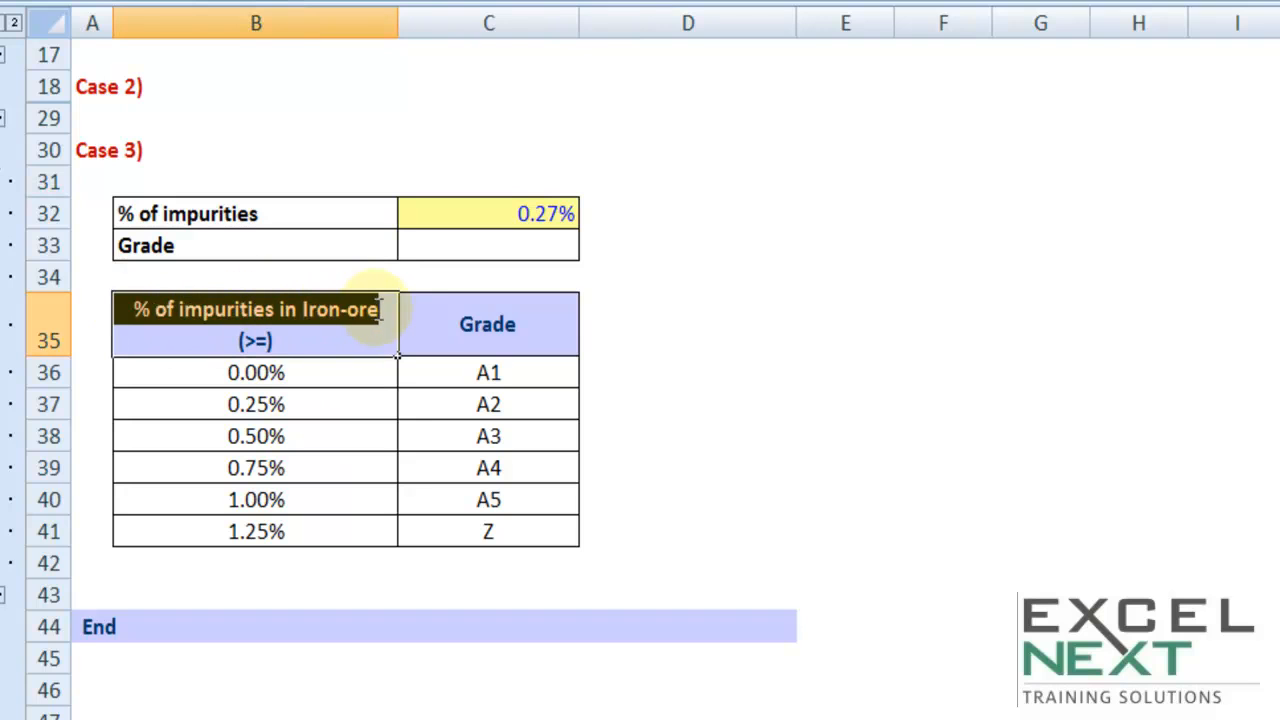
left_click(258, 340)
left_click(240, 374)
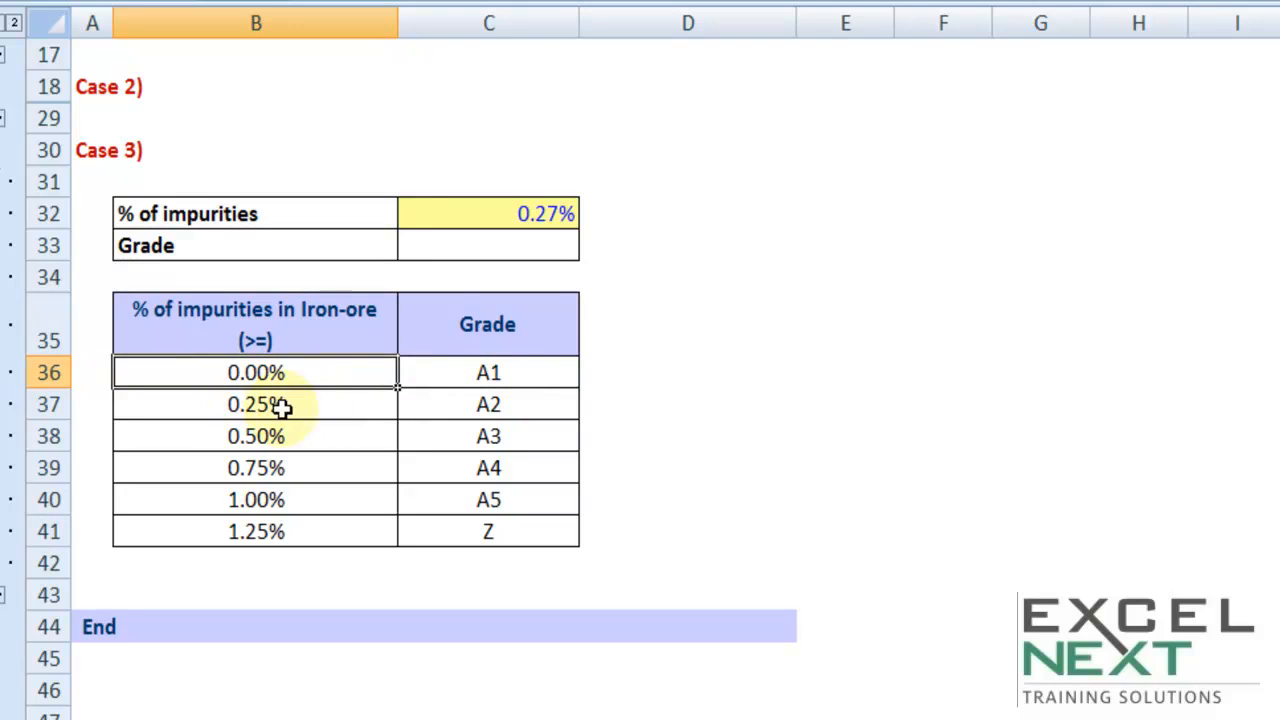
left_click(476, 407)
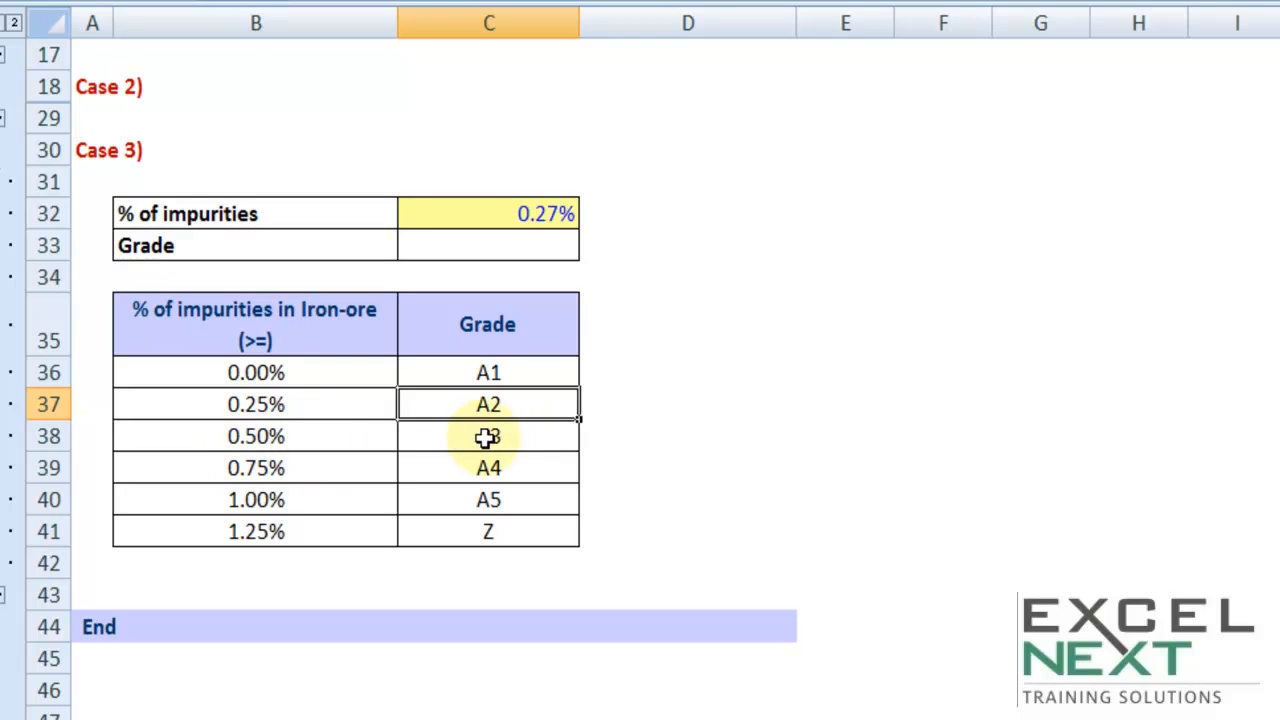
left_click_drag(503, 370, 521, 519)
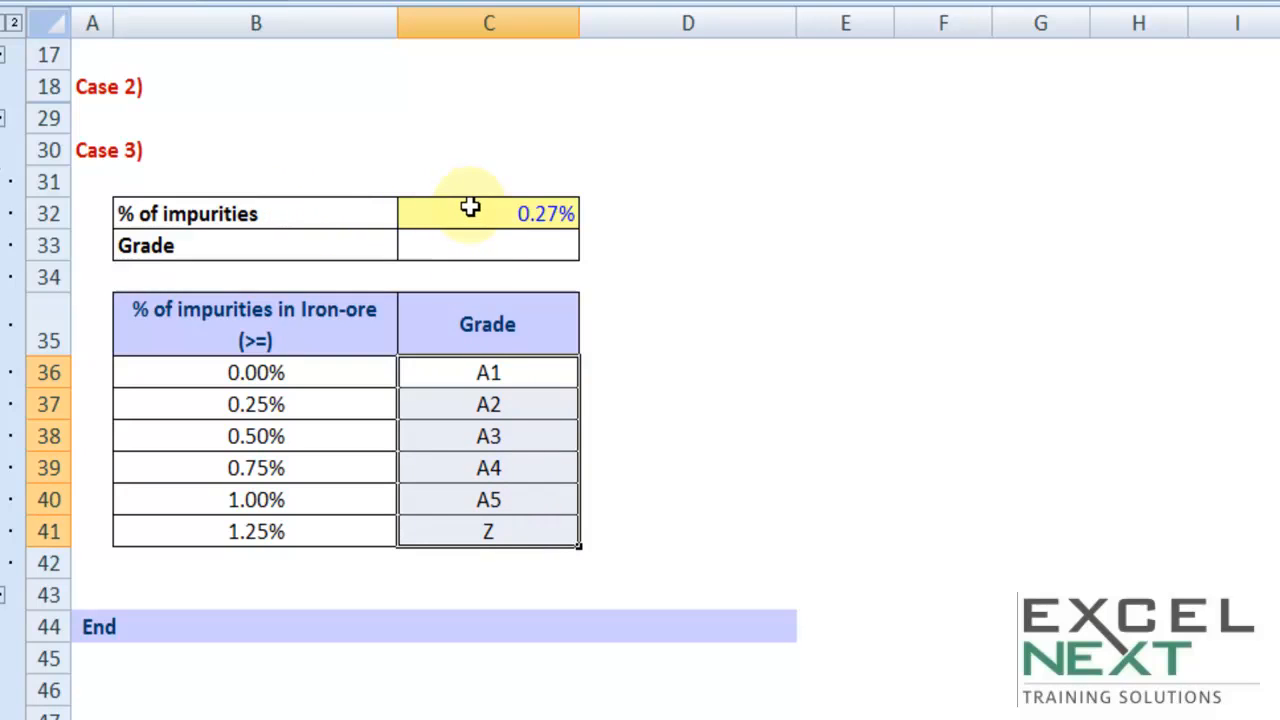
Compare the impurity percentage in C32 with the slabs in B36:B37 and mark the matching row B37:C37
left_click(555, 214)
key("ctrl+c")
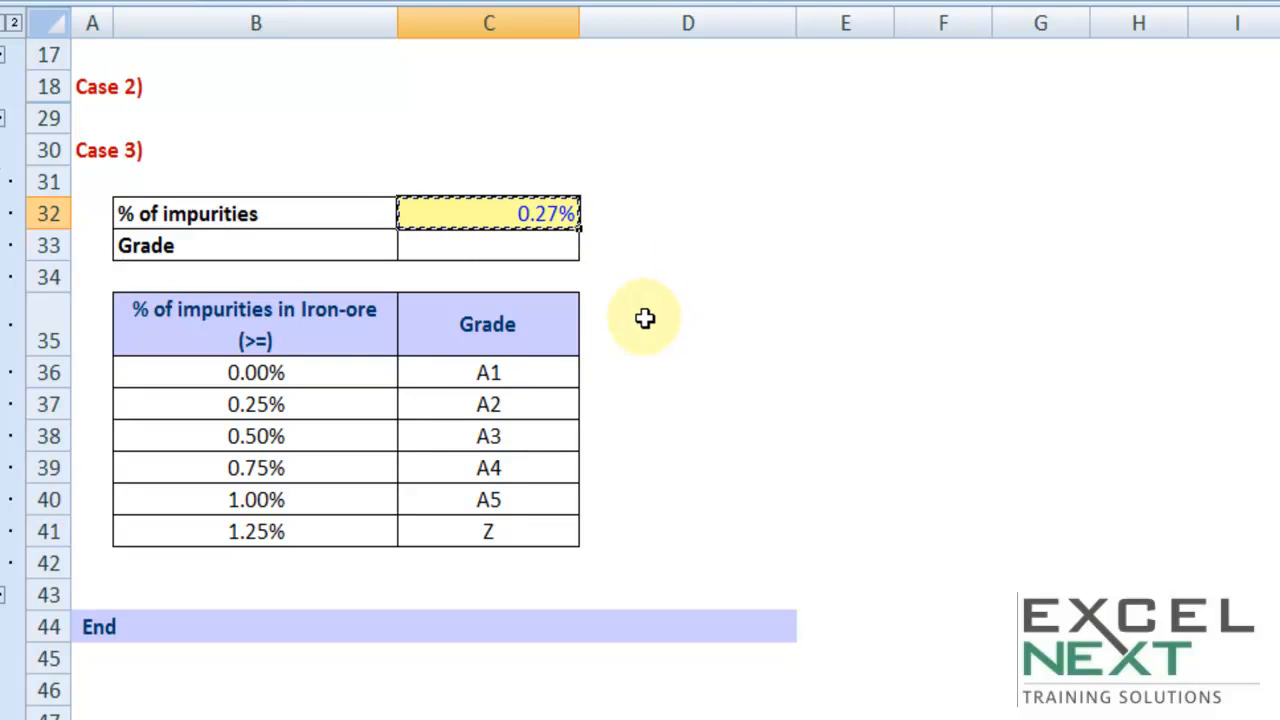
left_click(285, 372)
left_click_drag(285, 372, 297, 404)
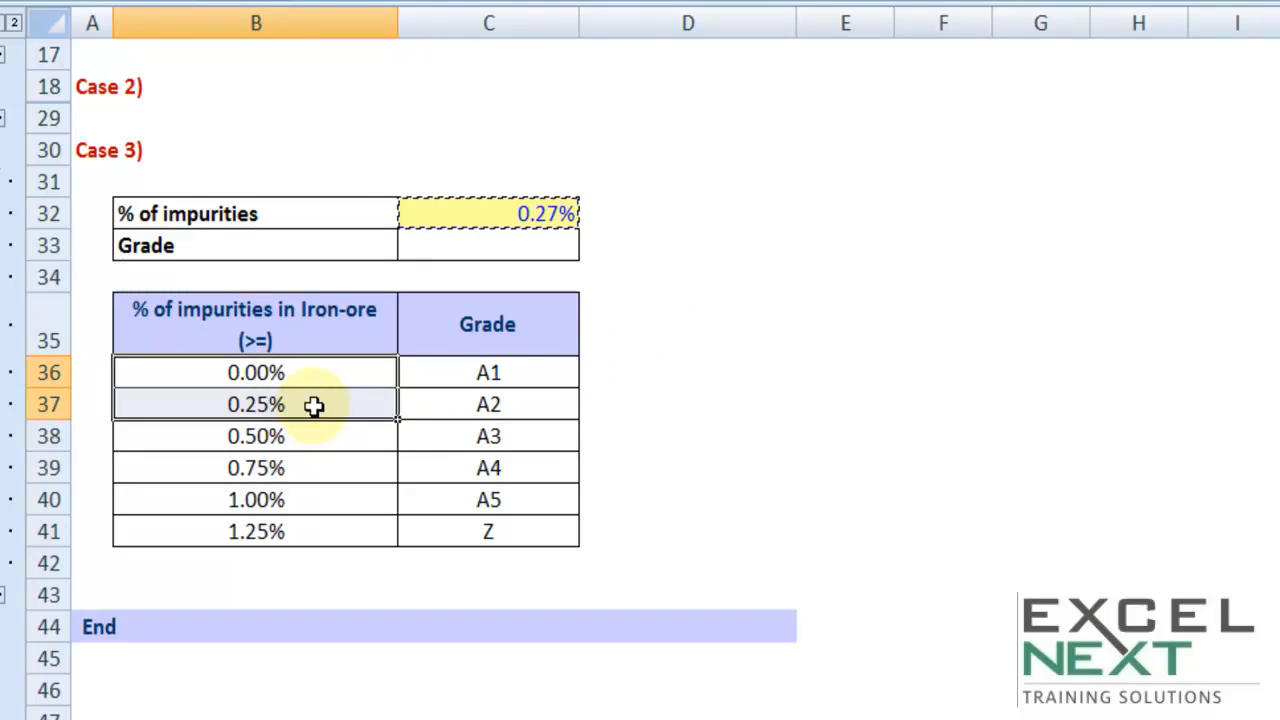
left_click_drag(480, 406, 354, 400)
key("ctrl+c")
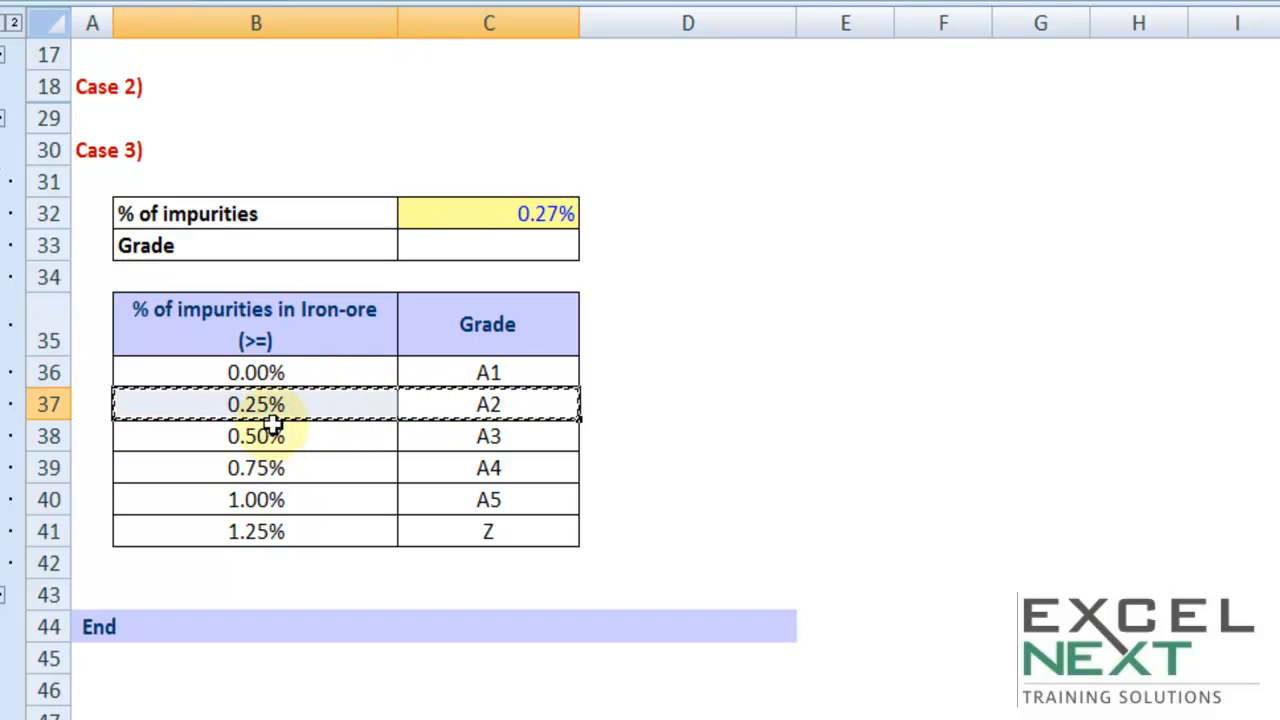
Start a VLOOKUP formula in C33 with C32 as the lookup value and the absolute range $B$35:$C$41 as the table array
left_click(483, 241)
key("Escape")
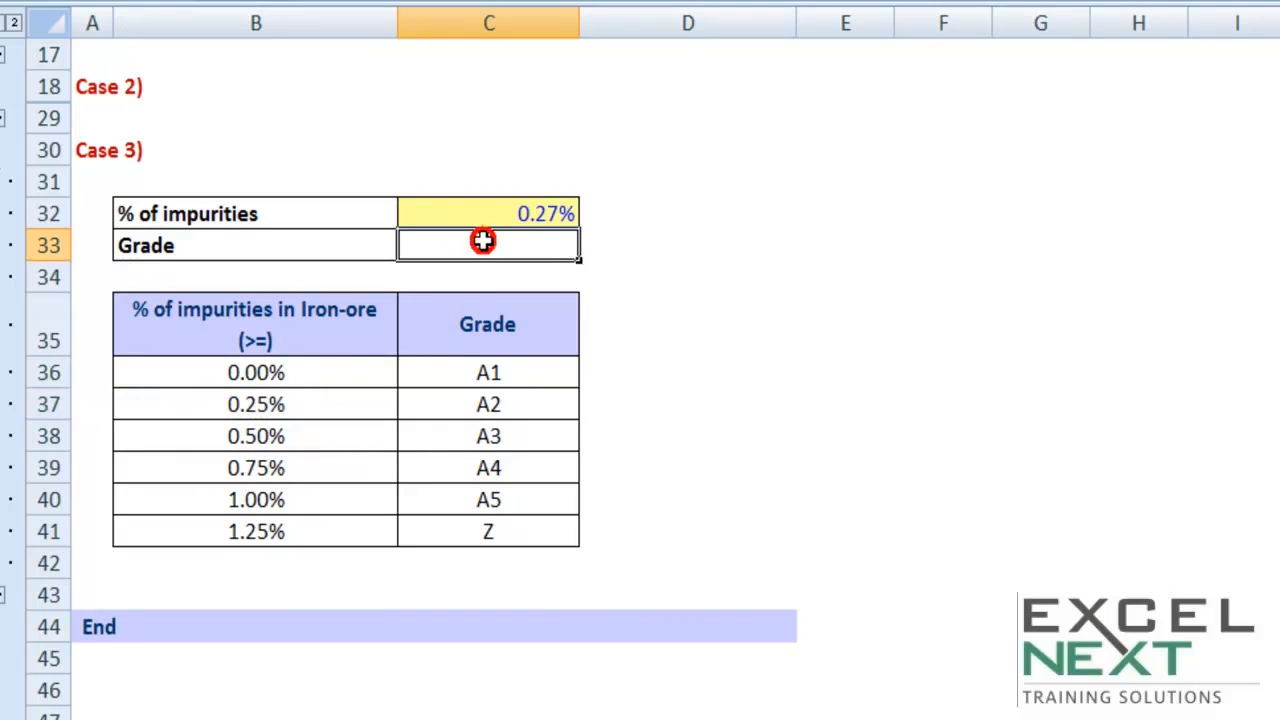
type("=vlookup(")
left_click(530, 205)
type(",")
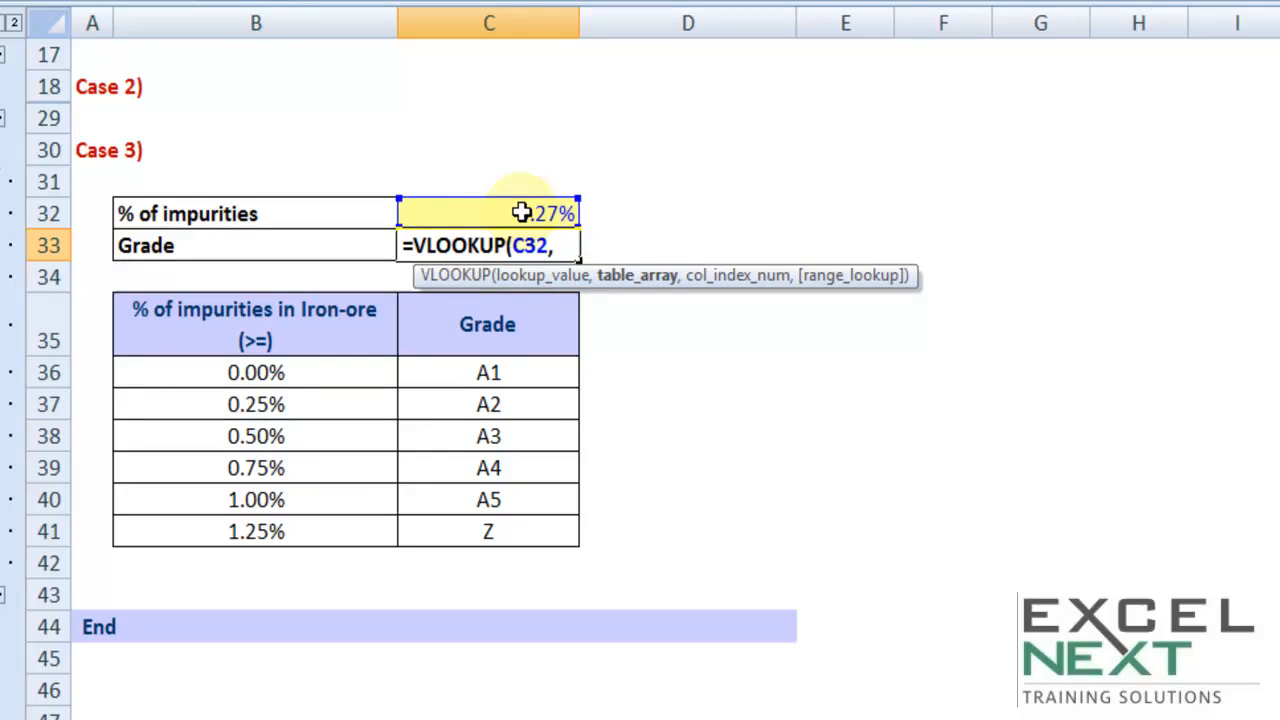
left_click_drag(350, 335, 452, 527)
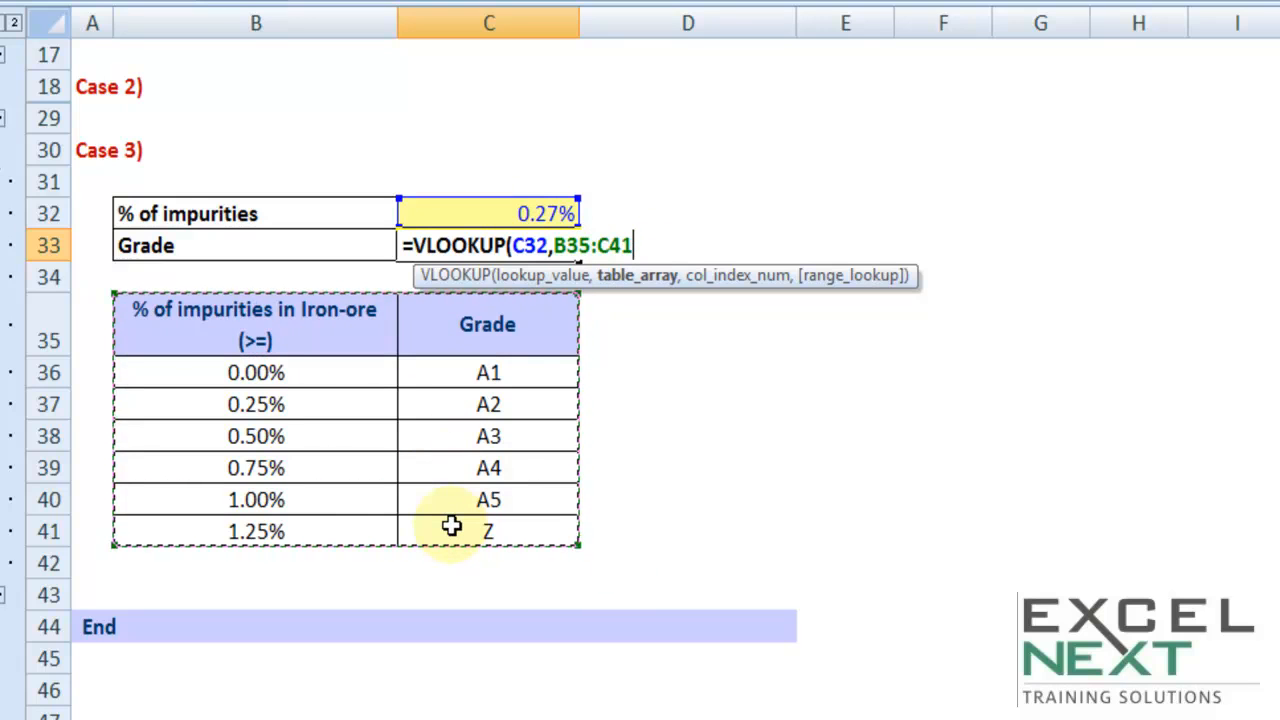
key("F4")
type(",")
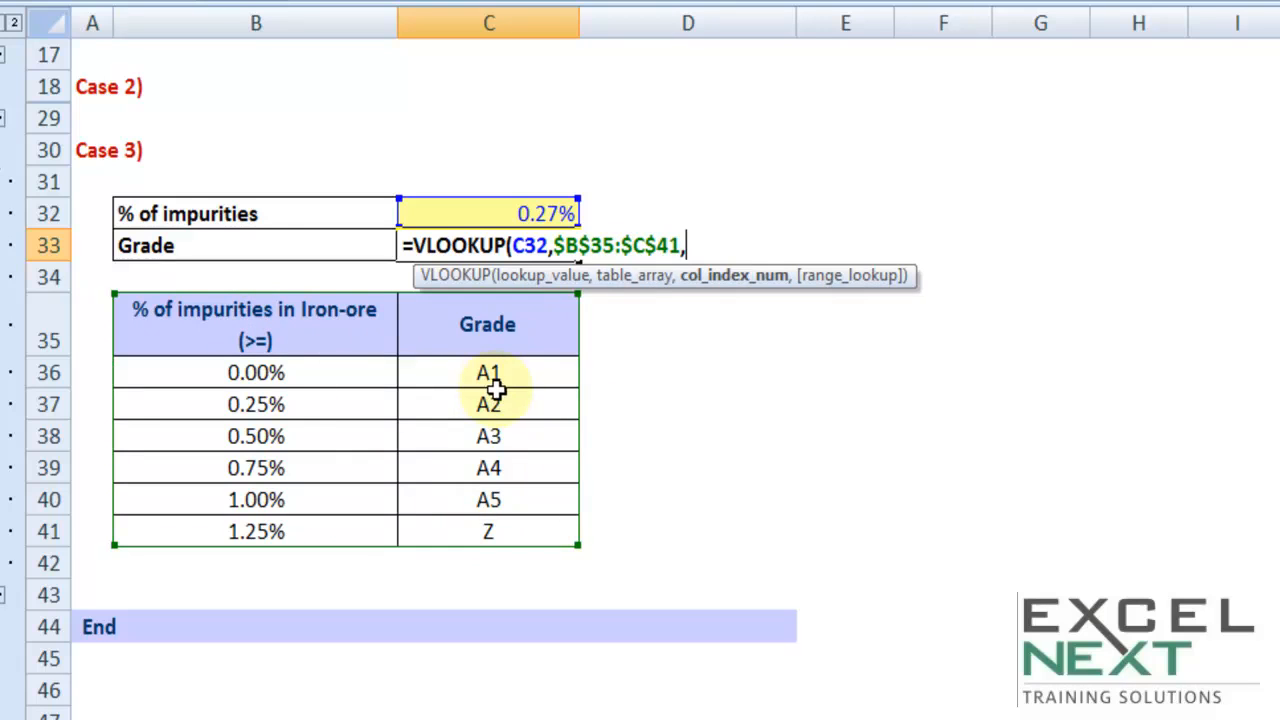
type("2")
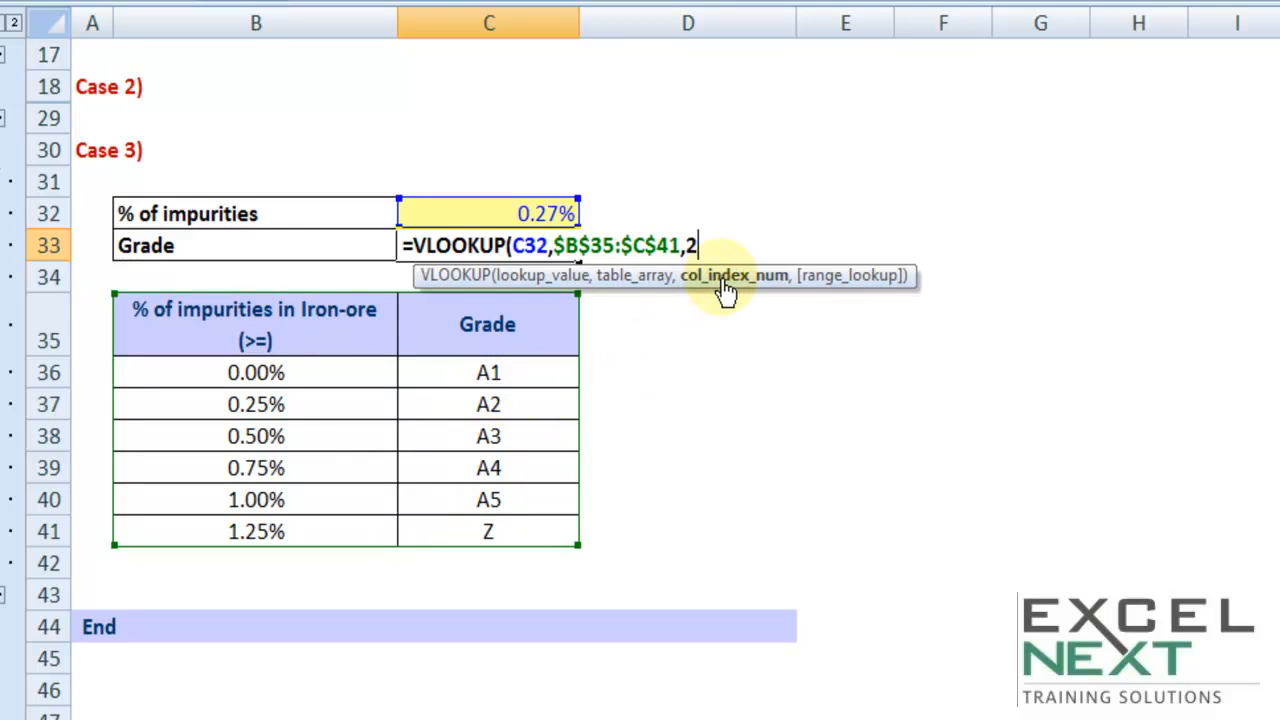
type(",tru")
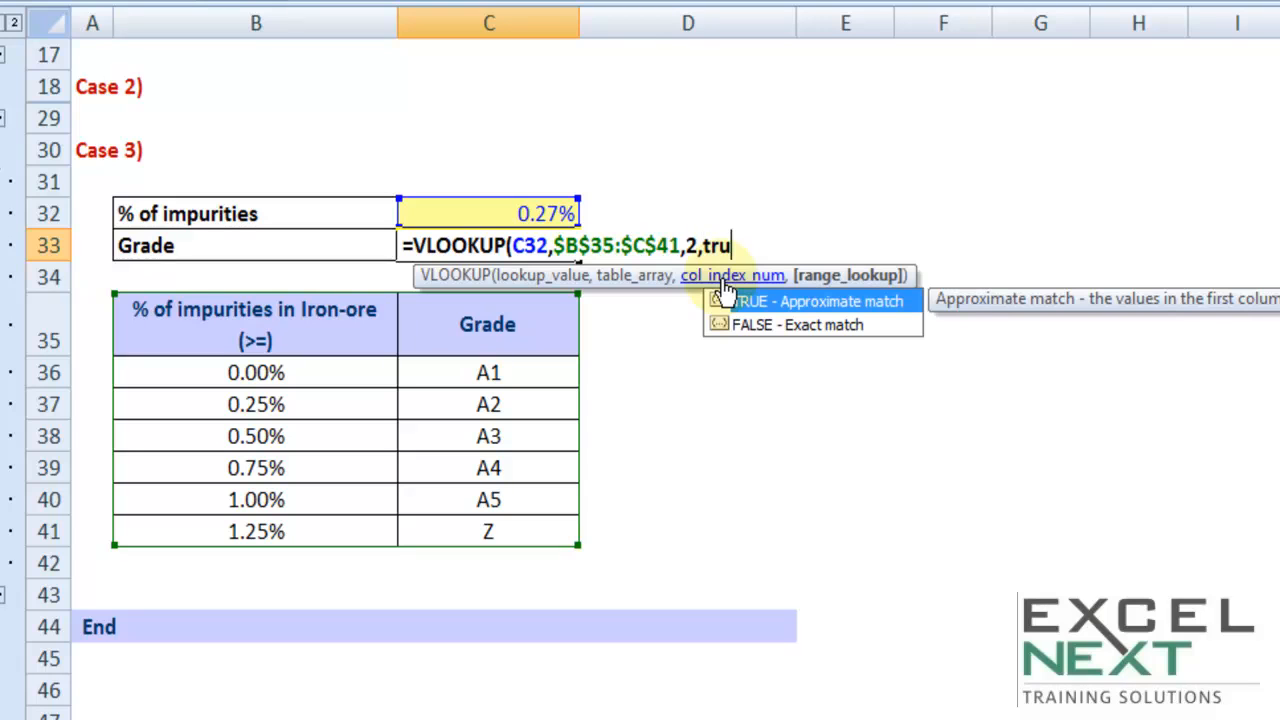
Complete the C33 grade formula with column index 2 and TRUE as the range lookup
type("e)")
key("Return")
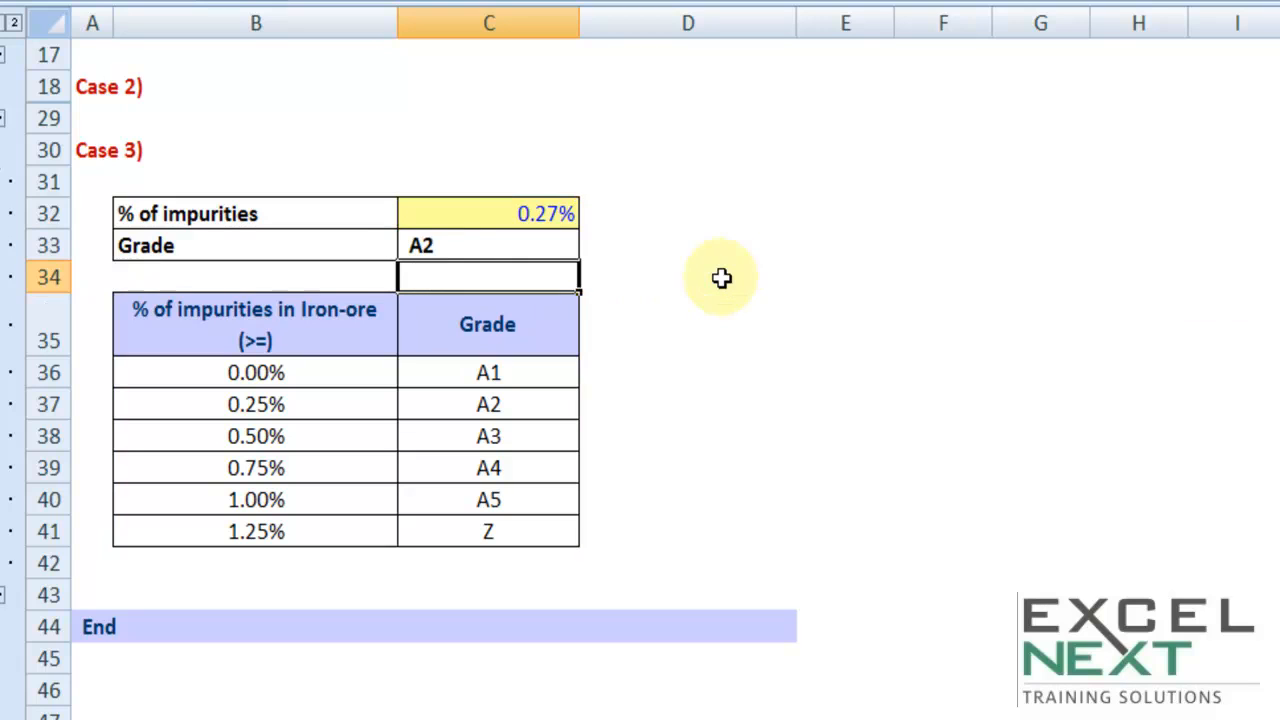
left_click(540, 246)
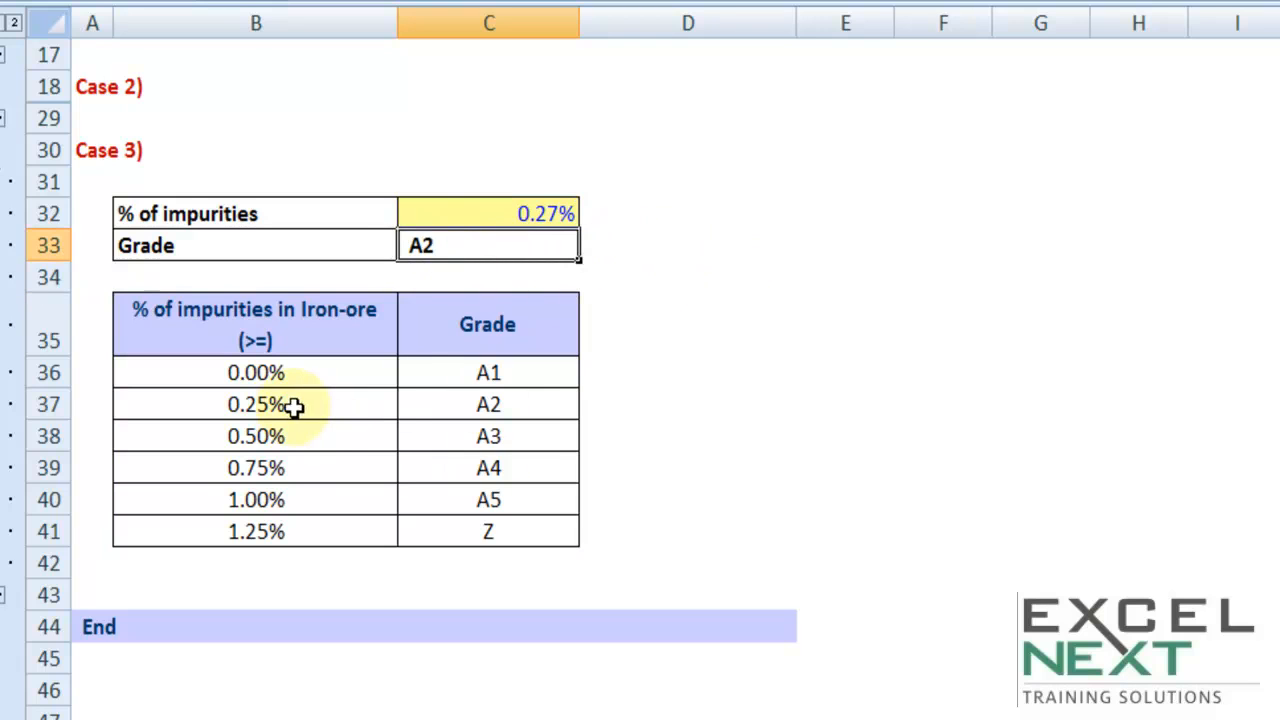
Test the grade lookup by setting the impurities in C32 to 0.99% and marking the matching row B39:C39
left_click(507, 210)
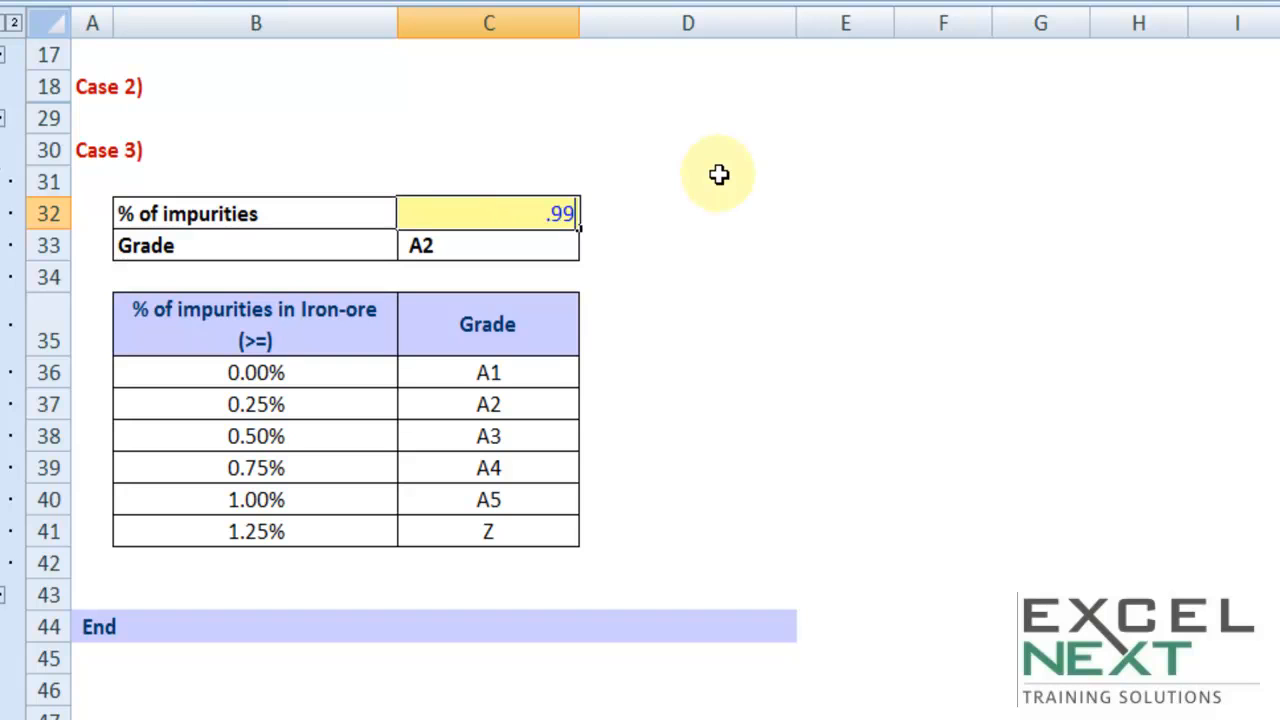
type("%")
key("Tab")
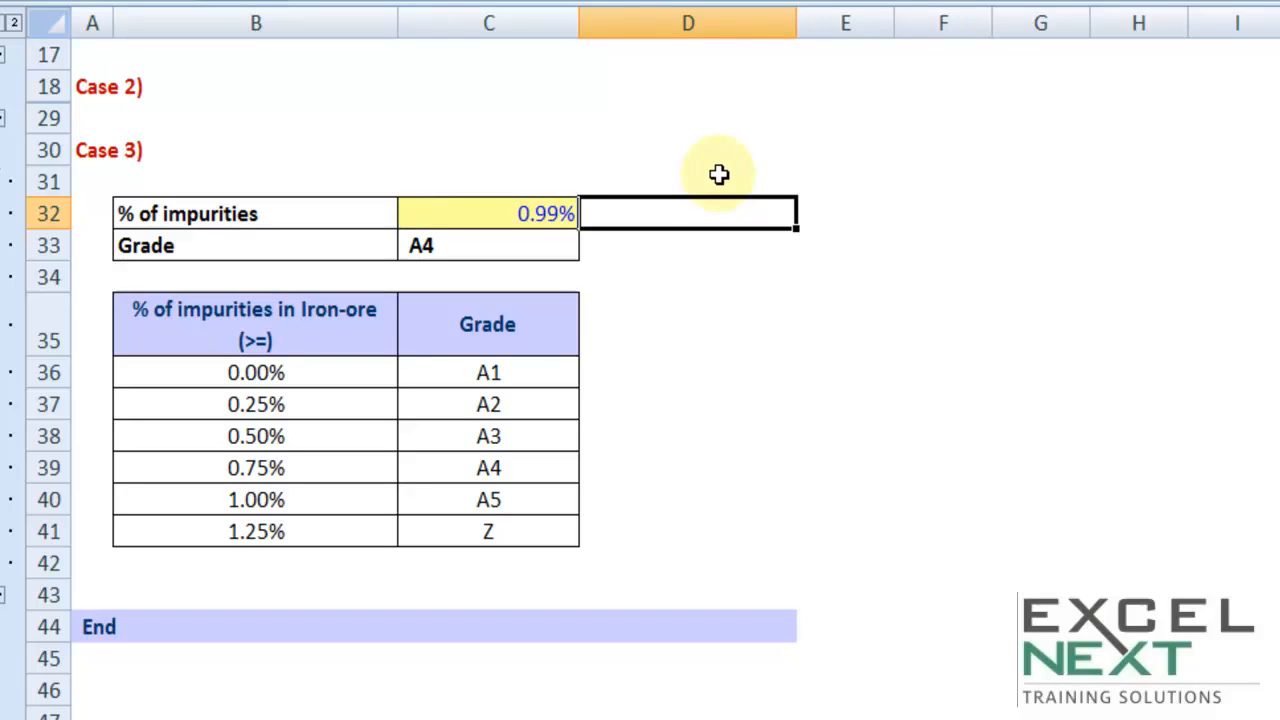
left_click_drag(232, 469, 423, 469)
key("ctrl+c")
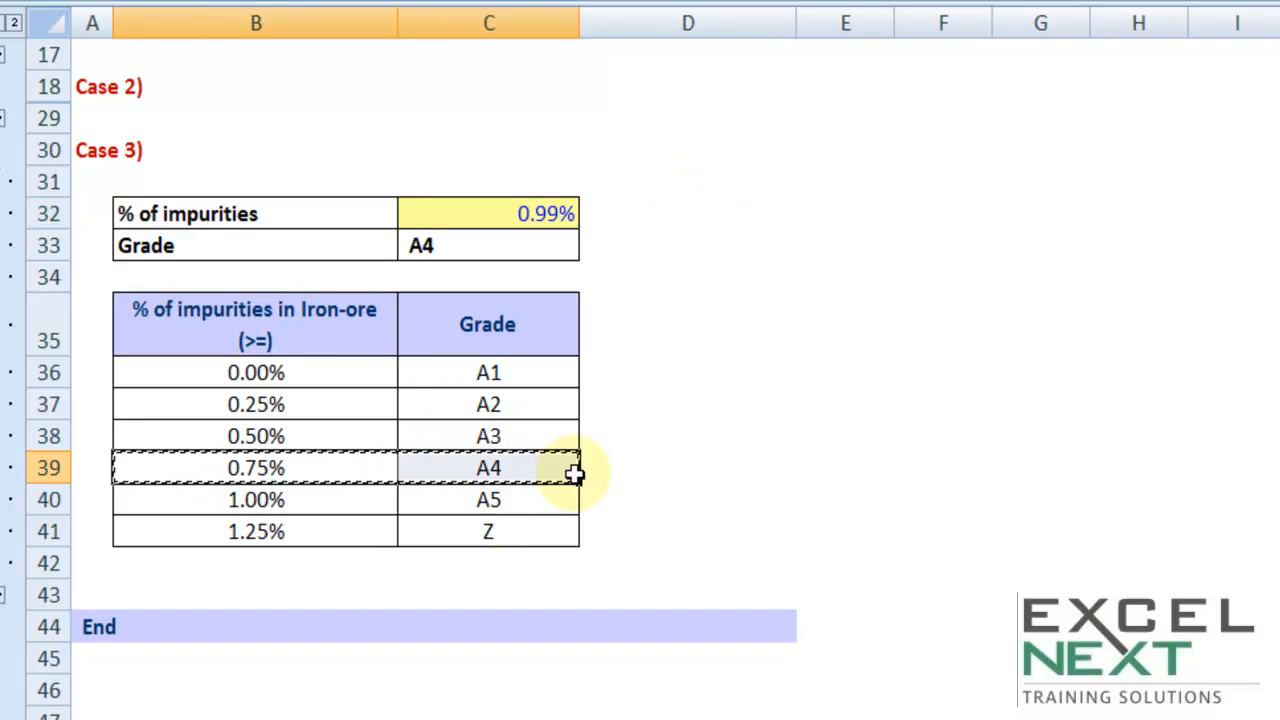
Enter the summary notes "SLABS" in H6 and ">=" in H7, beside the Case 1 section
scroll(794, 456, "up", 5)
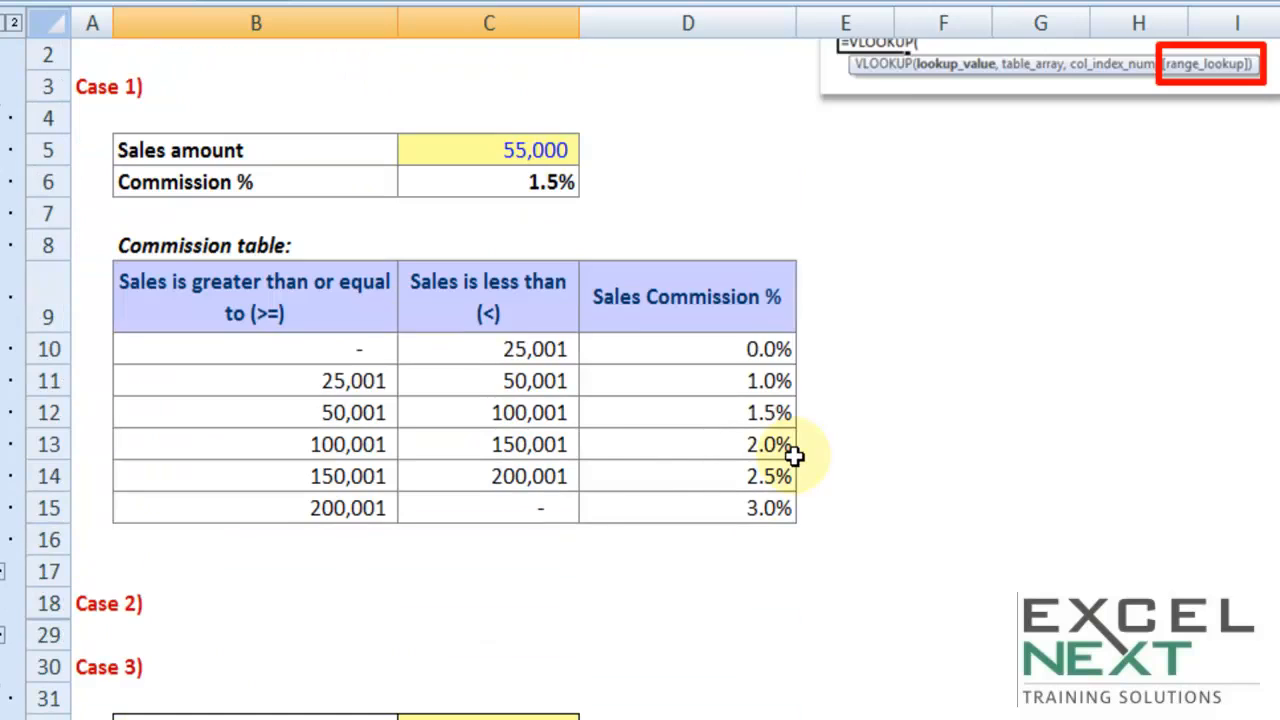
left_click(1149, 220)
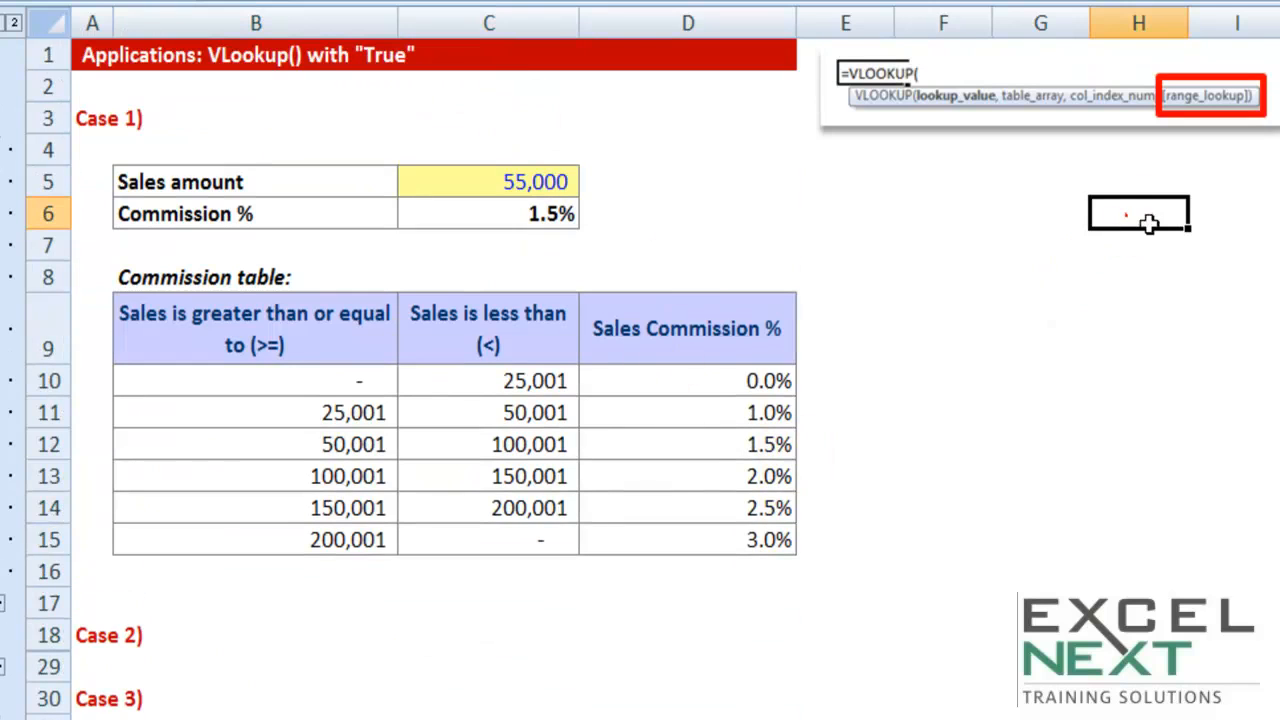
type("SLABS")
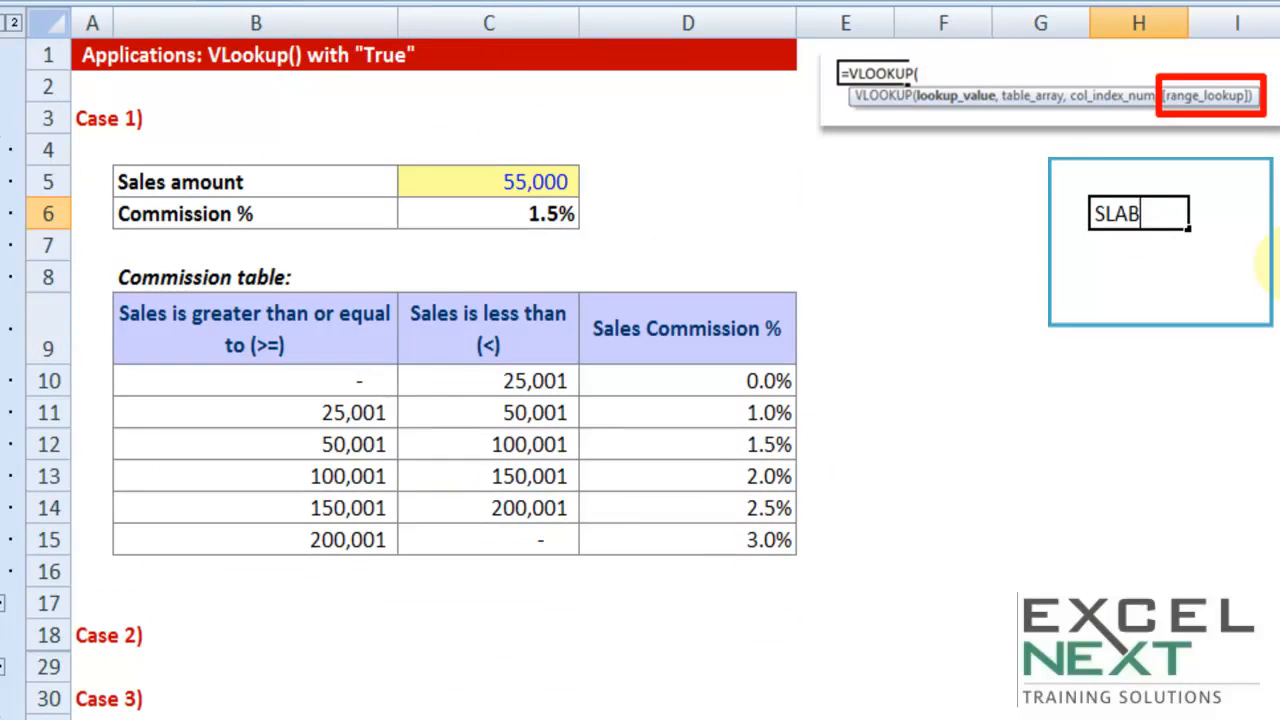
key("Return")
type(">=")
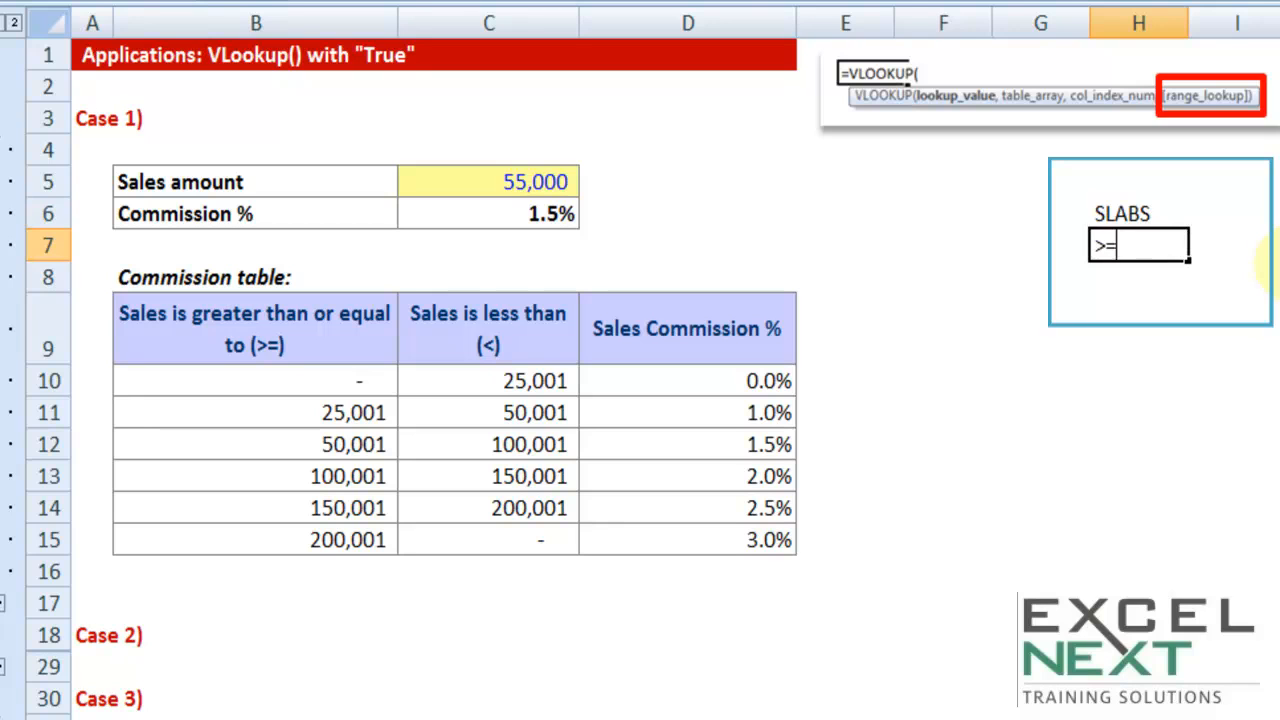
key("Return")
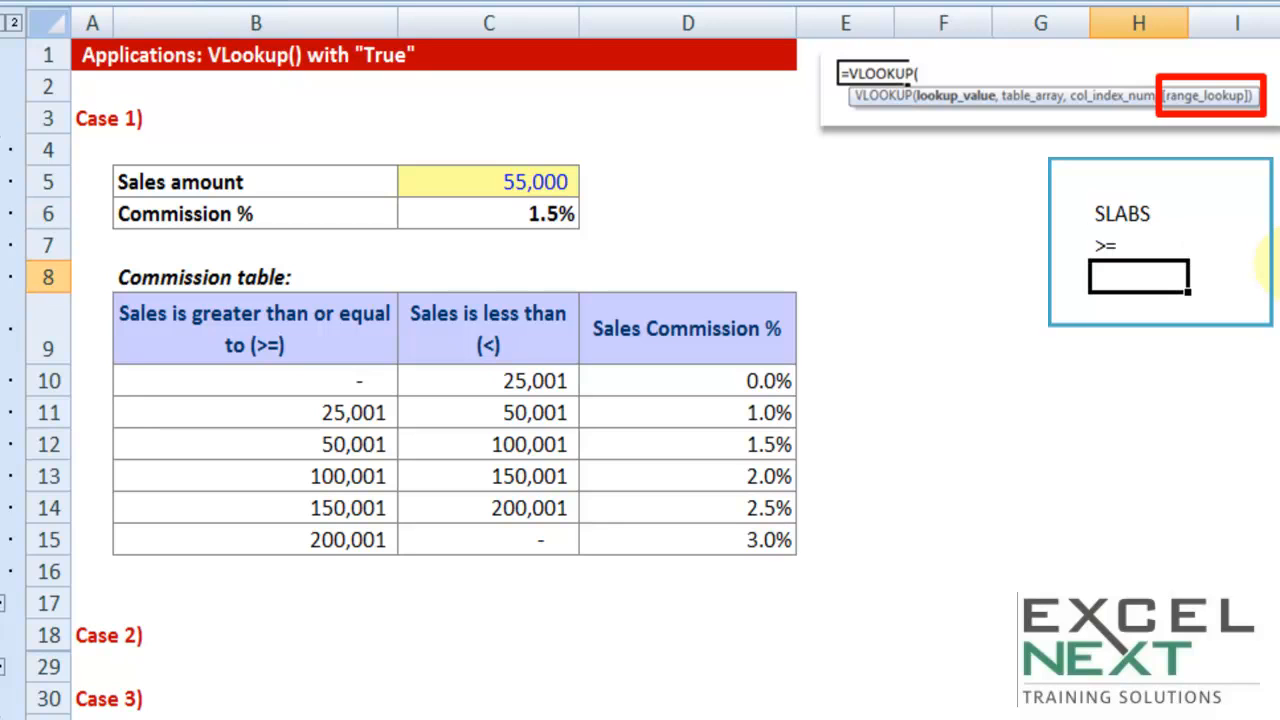
Add the note "Ascending Order" in H8 below the ">=" note
type("Ascending O")
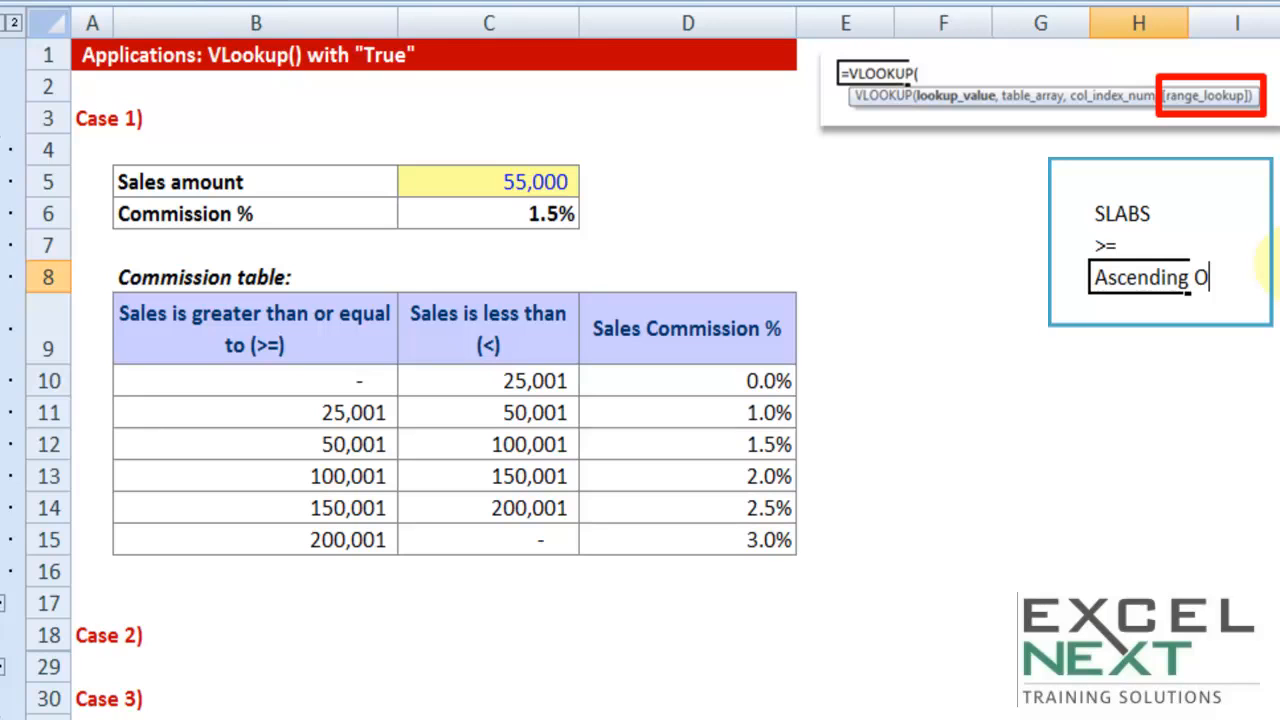
type("rede")
key("BackSpace")
key("BackSpace")
key("BackSpace")
type("d")
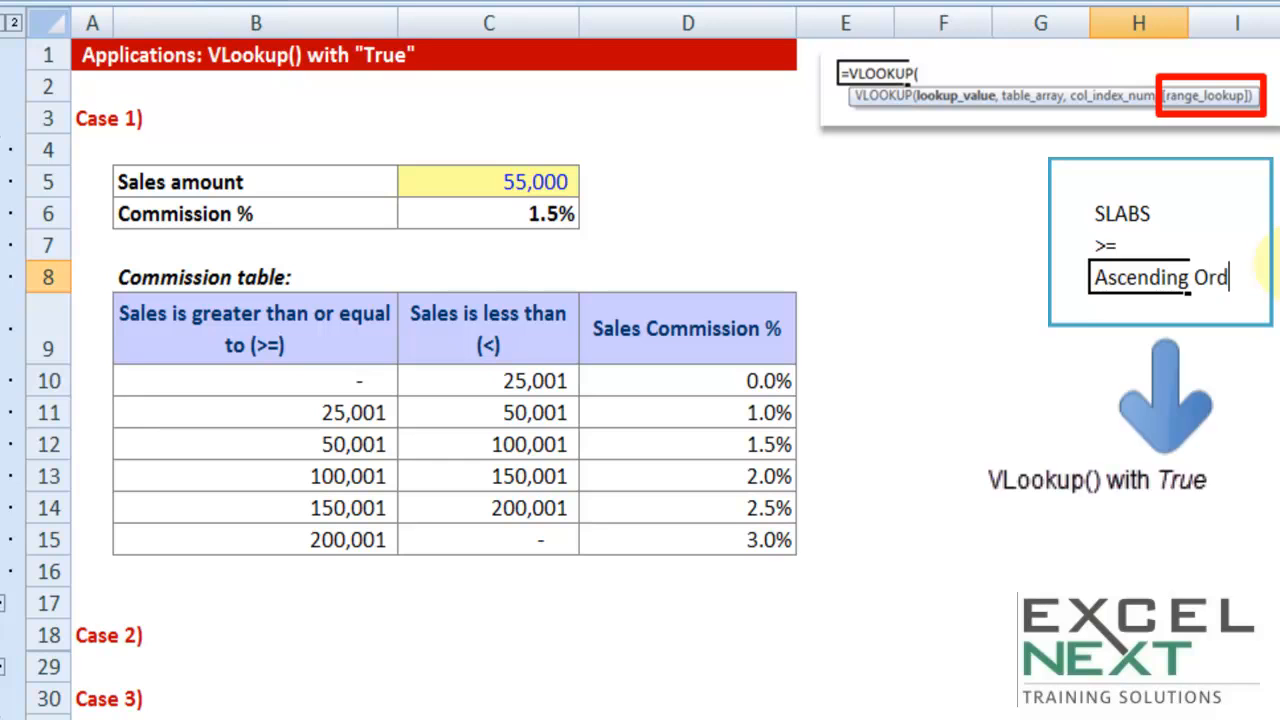
type("er")
key("Tab")
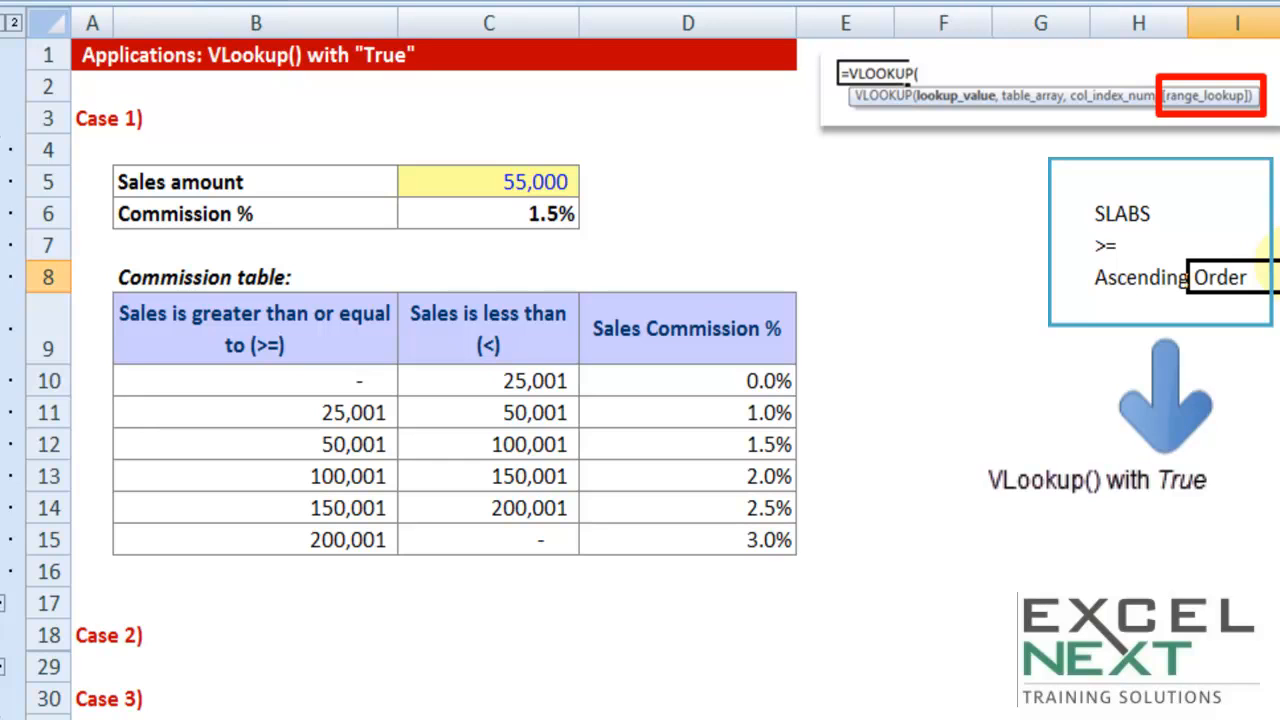